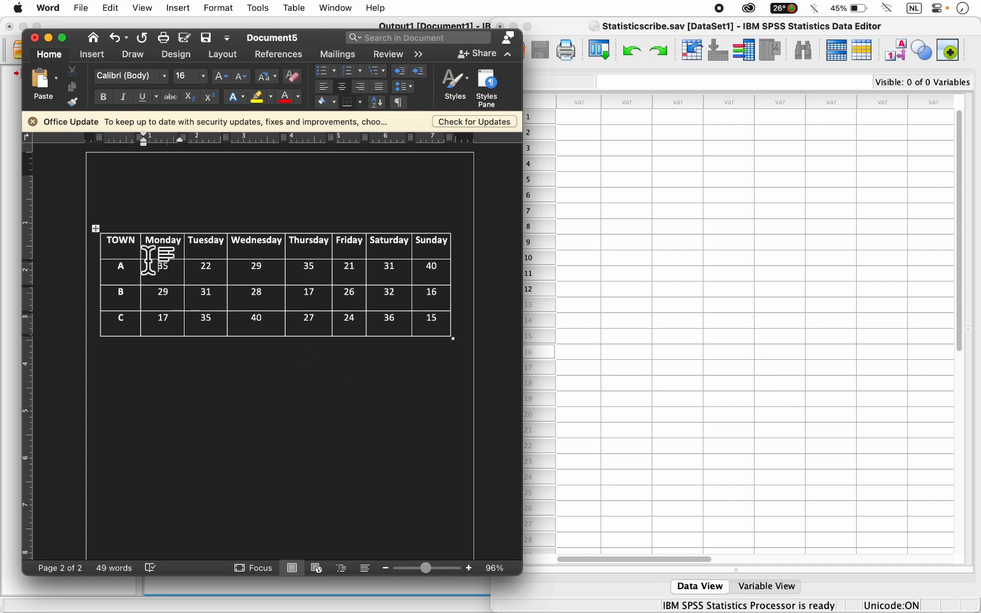
# Review the Monday to Sunday figures for towns A, B and C in the Word table
pyautogui.moveTo(158, 266); pyautogui.dragTo(433, 324)
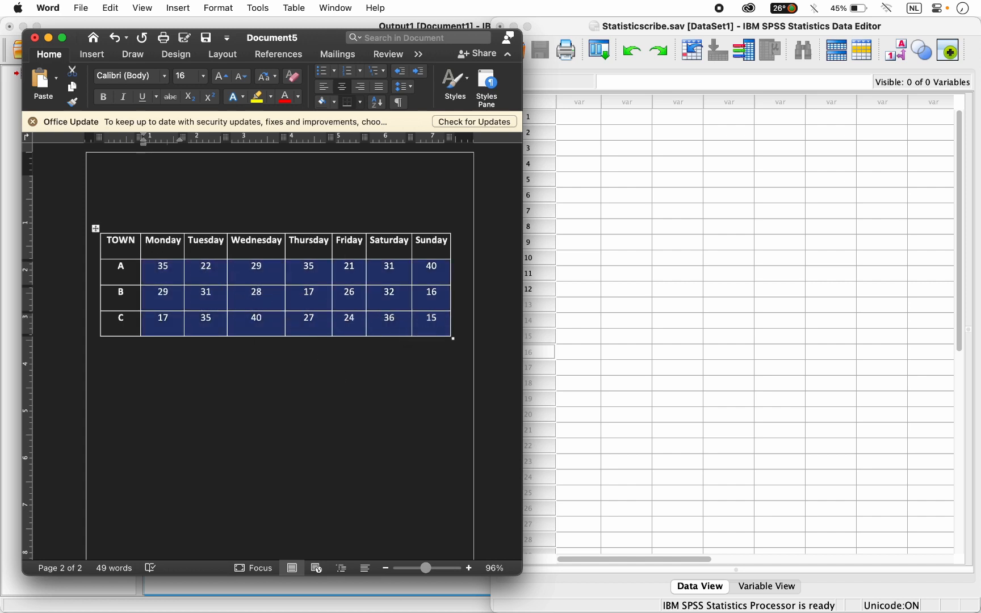
pyautogui.click(170, 256)
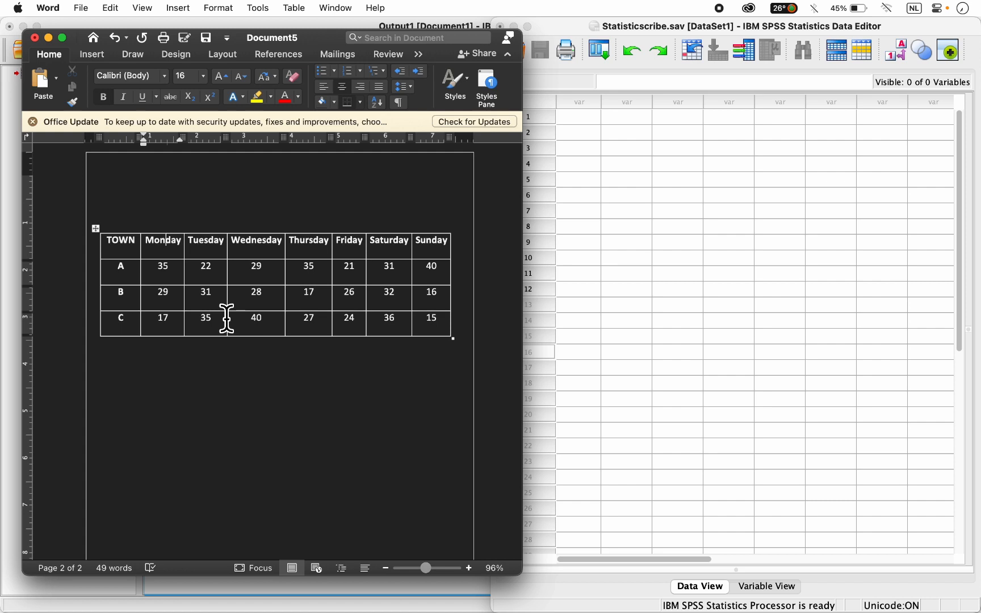
pyautogui.moveTo(158, 271); pyautogui.dragTo(437, 333)
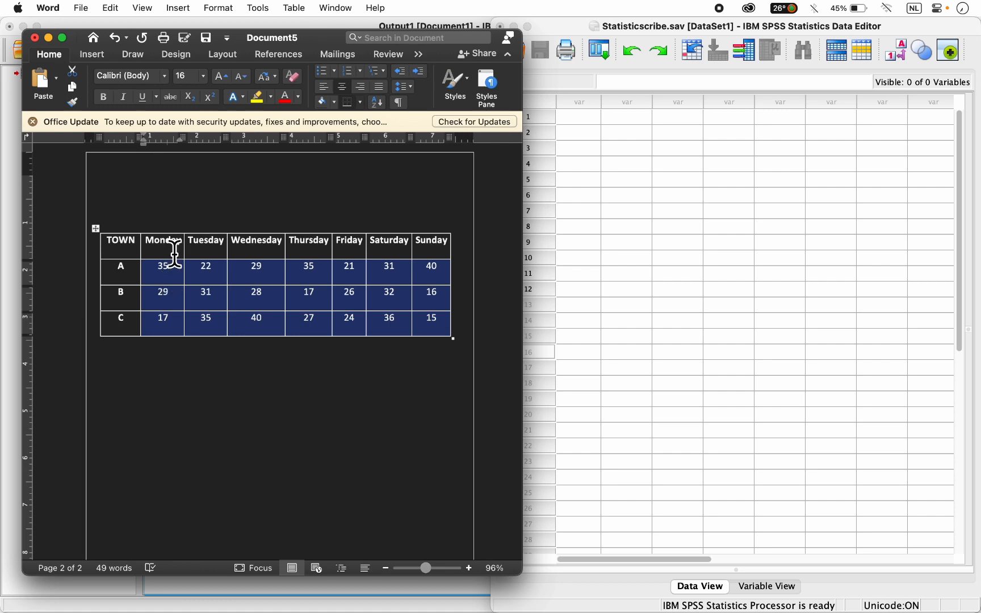
pyautogui.click(125, 304)
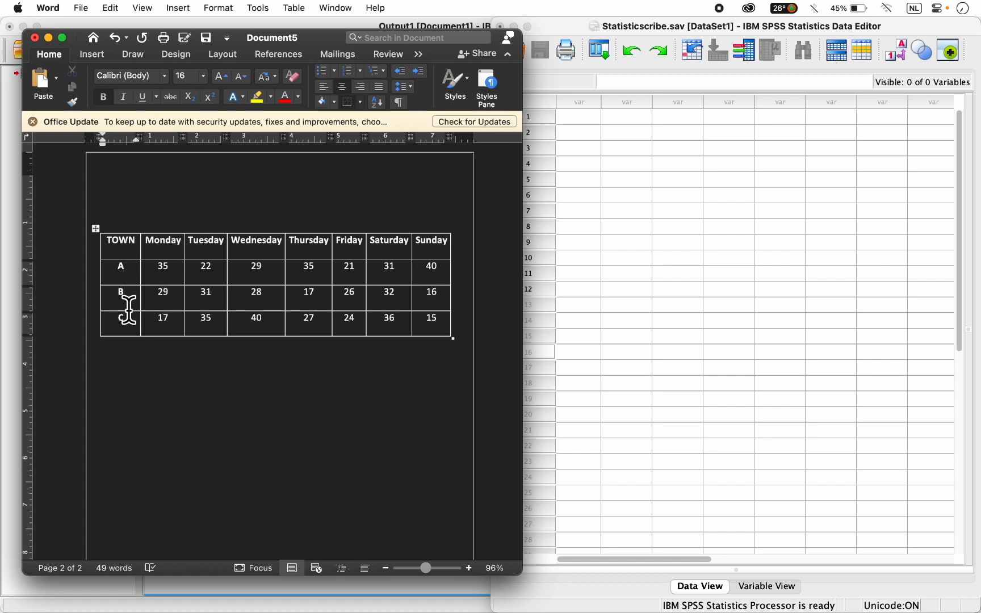
# Switch to the SPSS Data Editor and define three variables named Outcome, Days and Town in Variable View
pyautogui.click(767, 585)
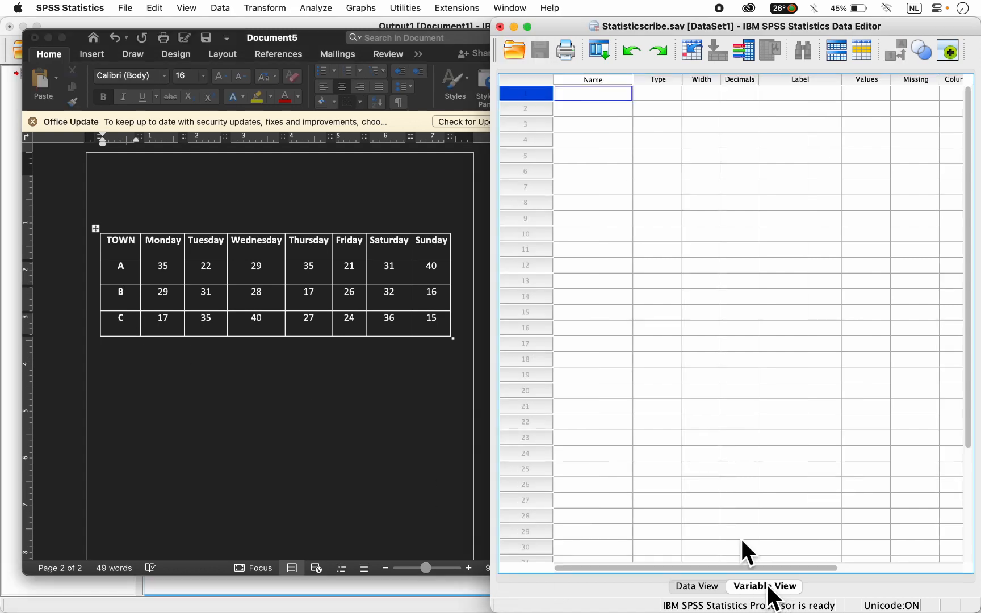
pyautogui.click(528, 26)
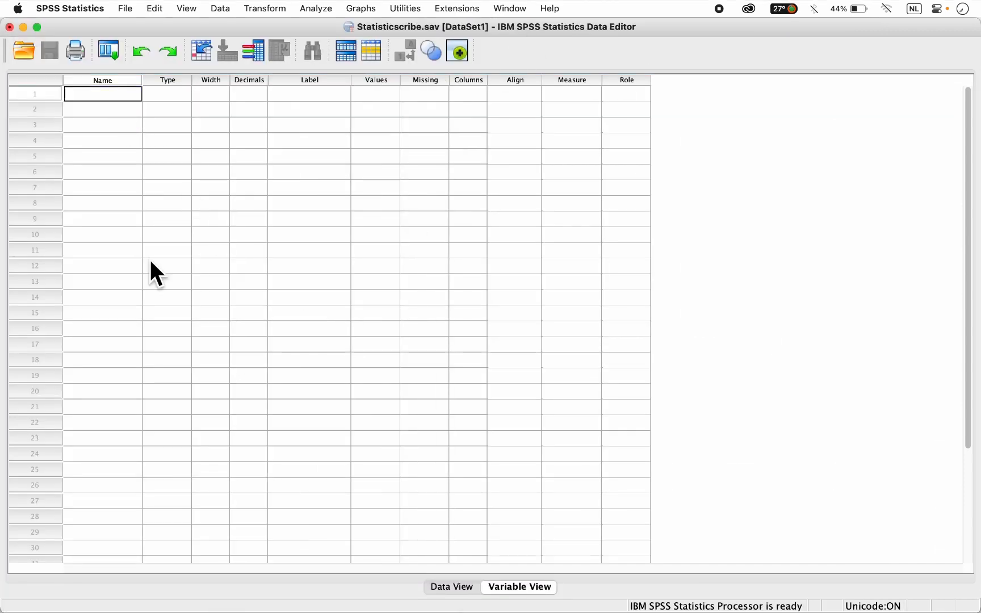
pyautogui.write('Outcome')
pyautogui.press('Return')
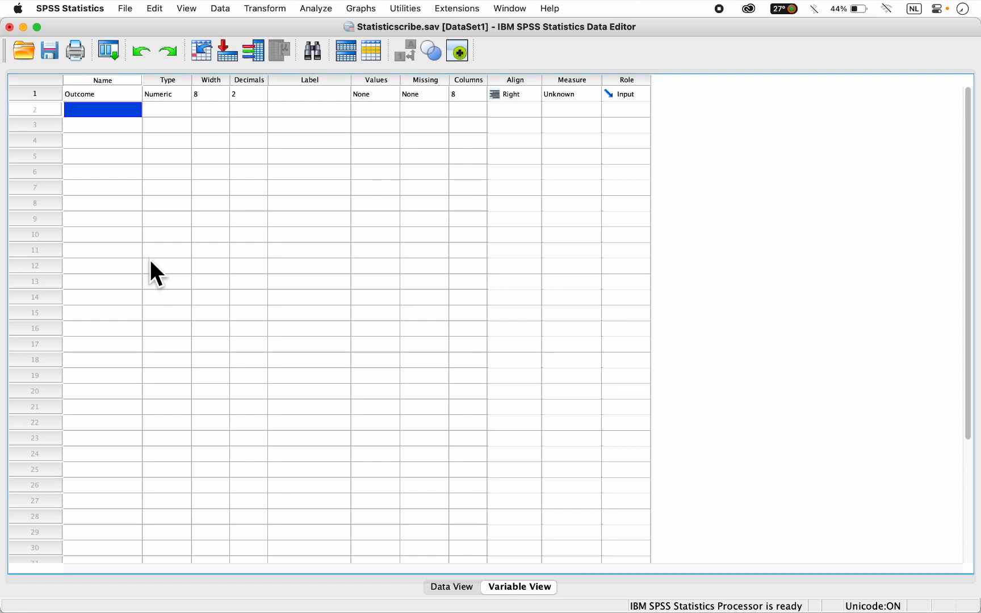
pyautogui.write('Days')
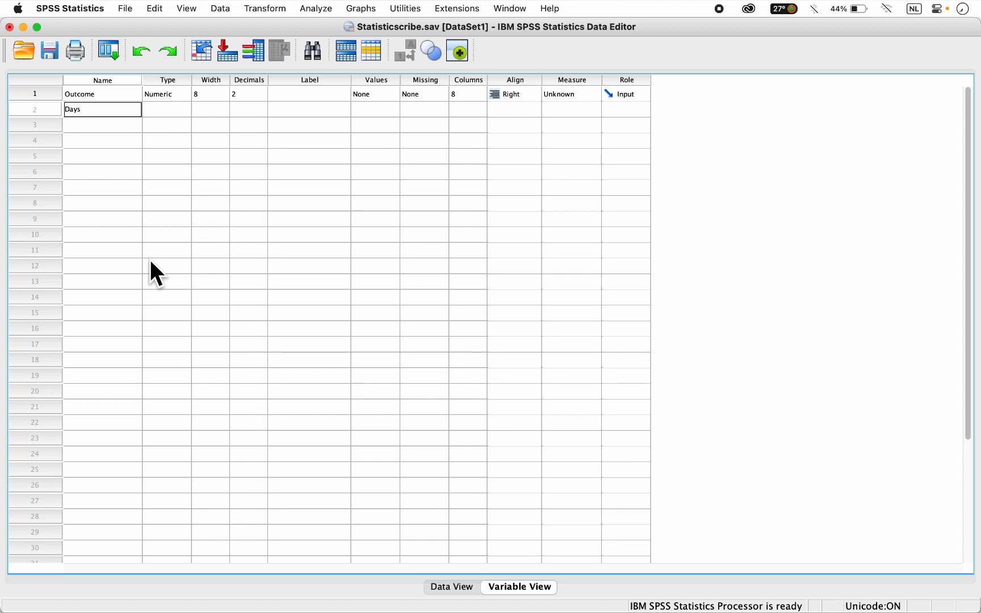
pyautogui.press('Return')
pyautogui.write('Town')
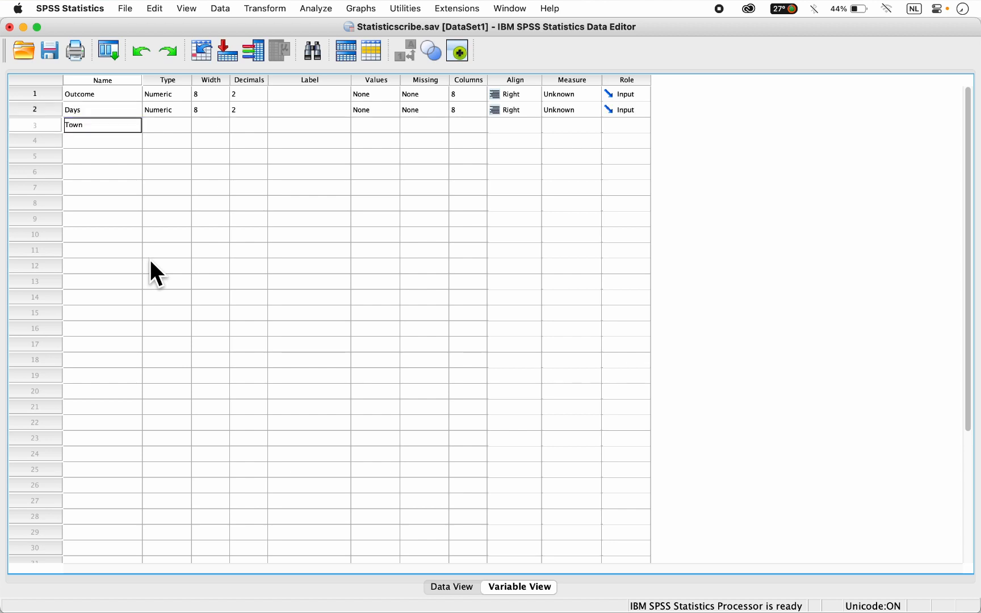
pyautogui.press('Return')
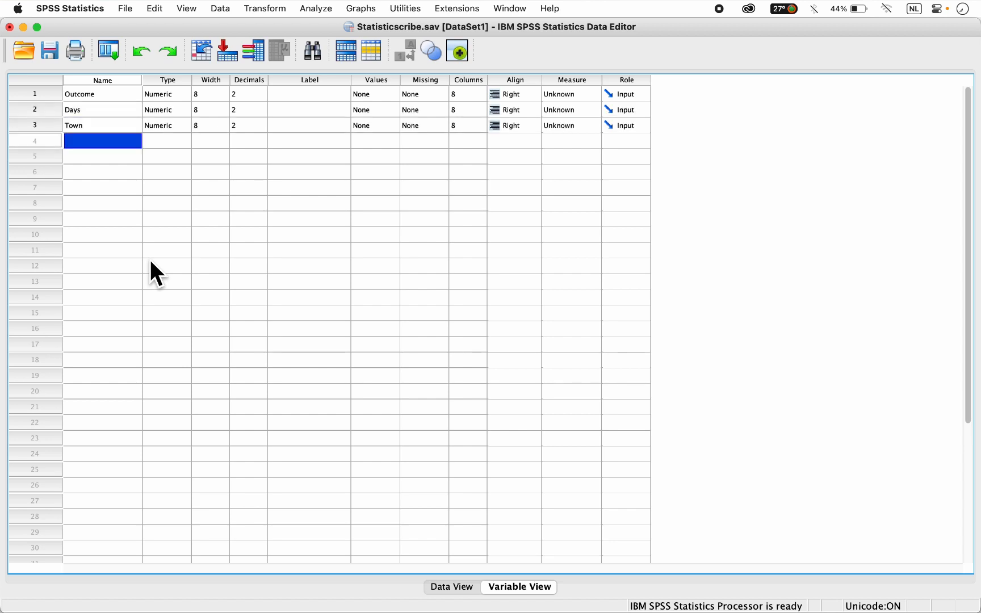
# Set the measurement level of Outcome to Scale and of Days and Town to Nominal
pyautogui.click(118, 97)
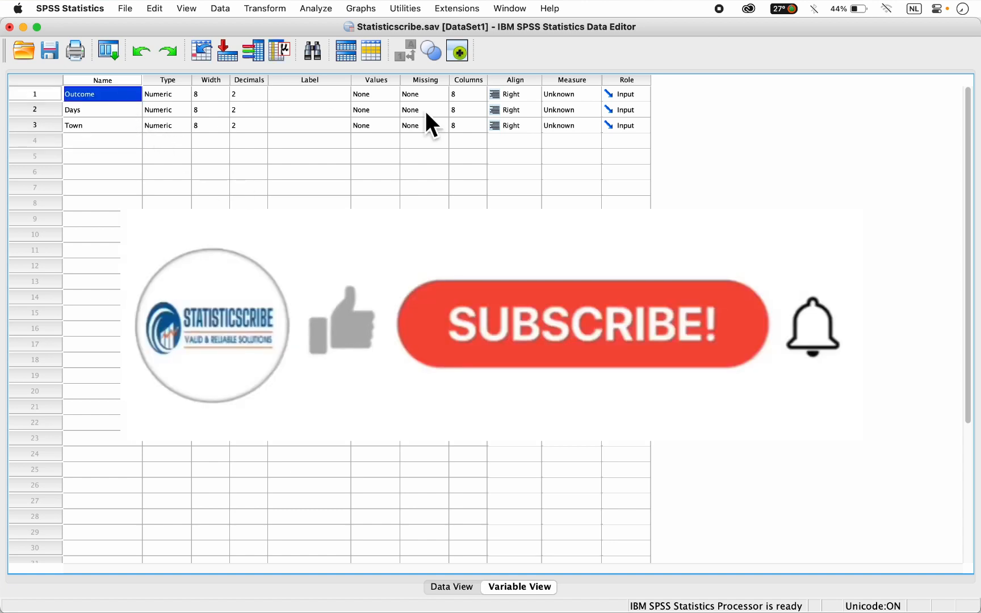
pyautogui.click(574, 99)
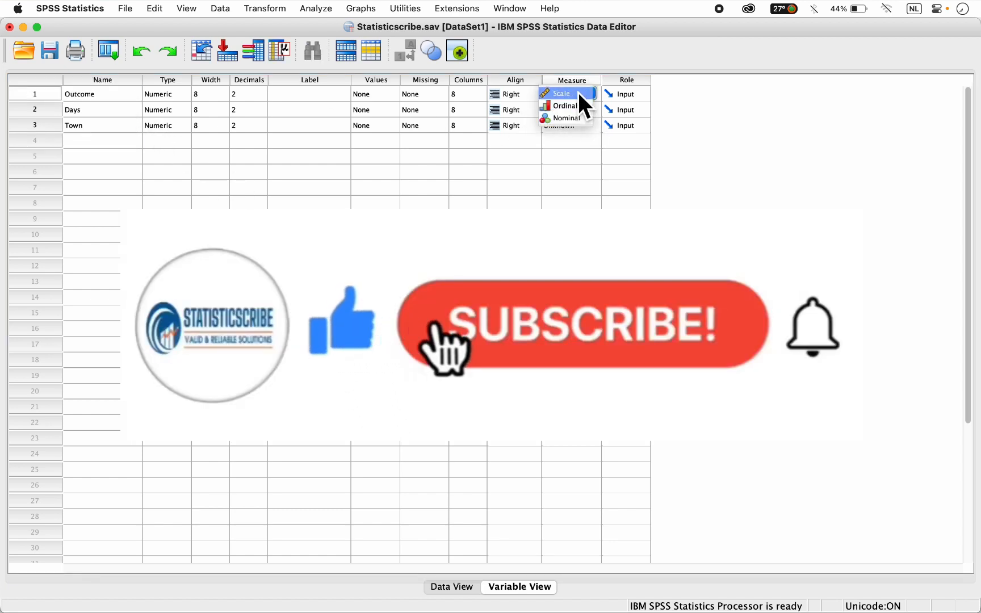
pyautogui.click(578, 92)
pyautogui.click(589, 110)
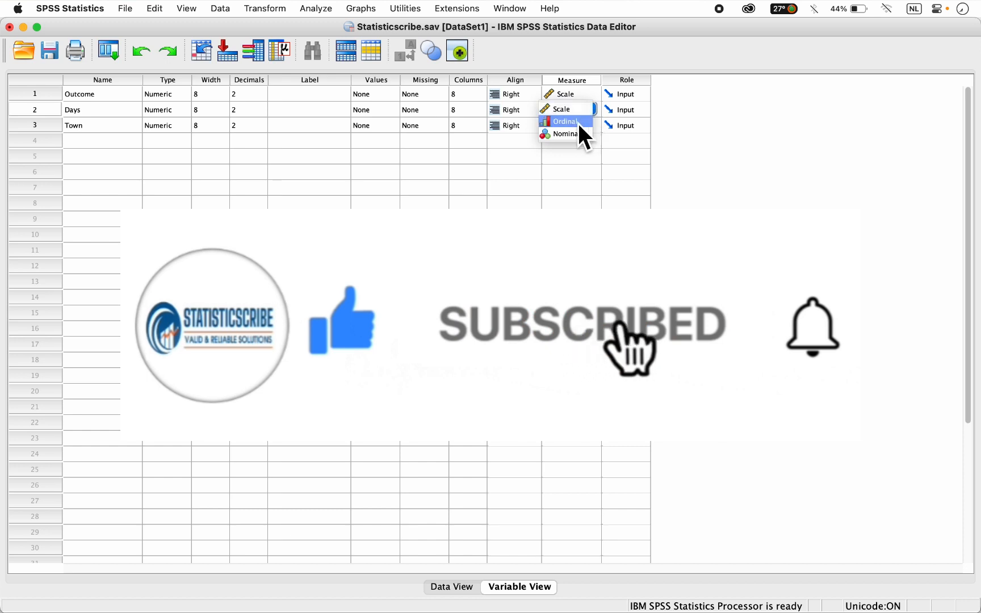
pyautogui.click(572, 134)
pyautogui.click(591, 127)
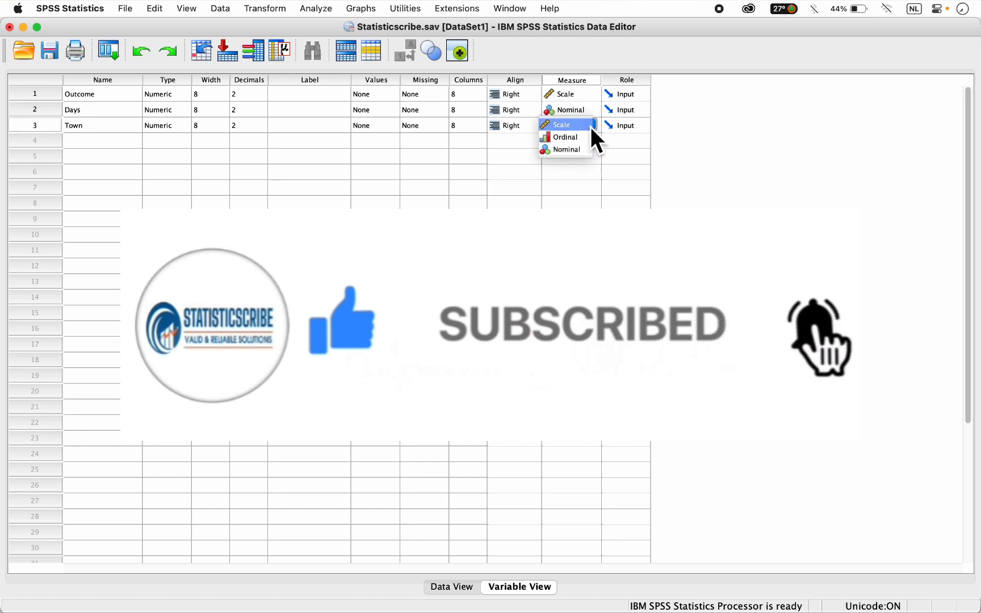
pyautogui.click(578, 150)
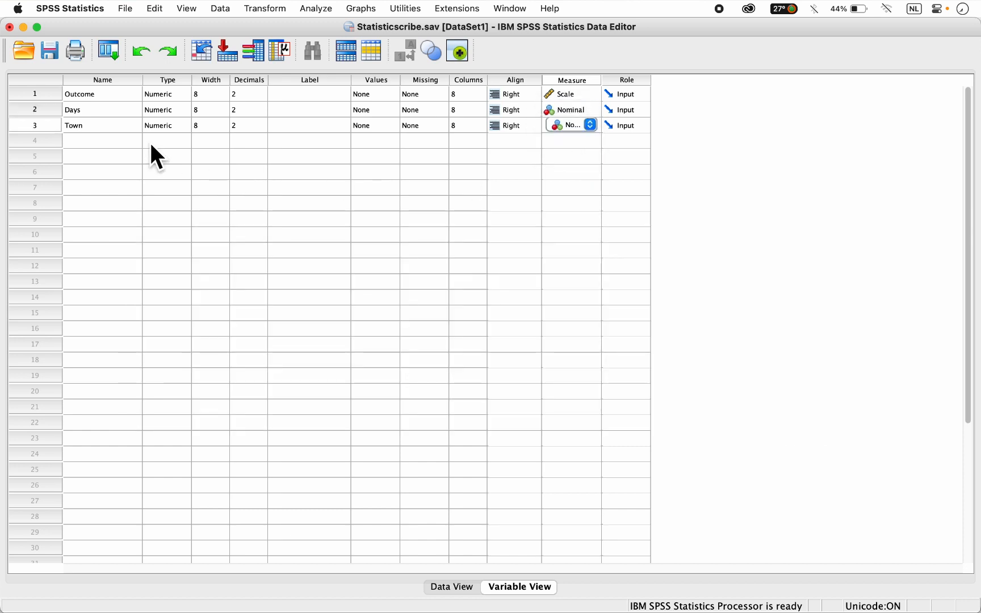
# Label the variables Outcome, Days and Town as "Outcome", "Days of the Week" and "Town"
pyautogui.click(298, 93)
pyautogui.click(298, 93)
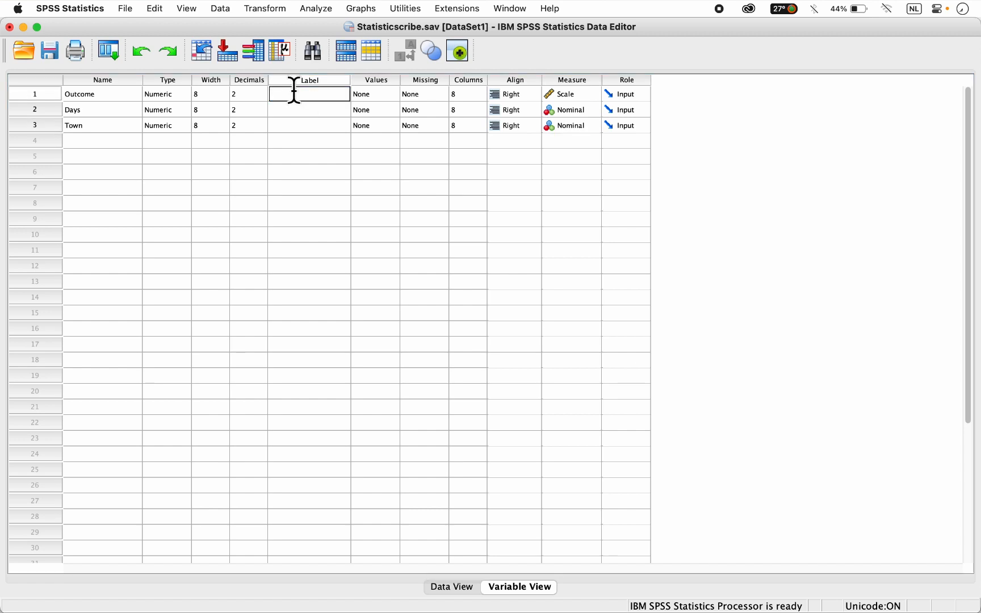
pyautogui.write('Outcome')
pyautogui.click(287, 112)
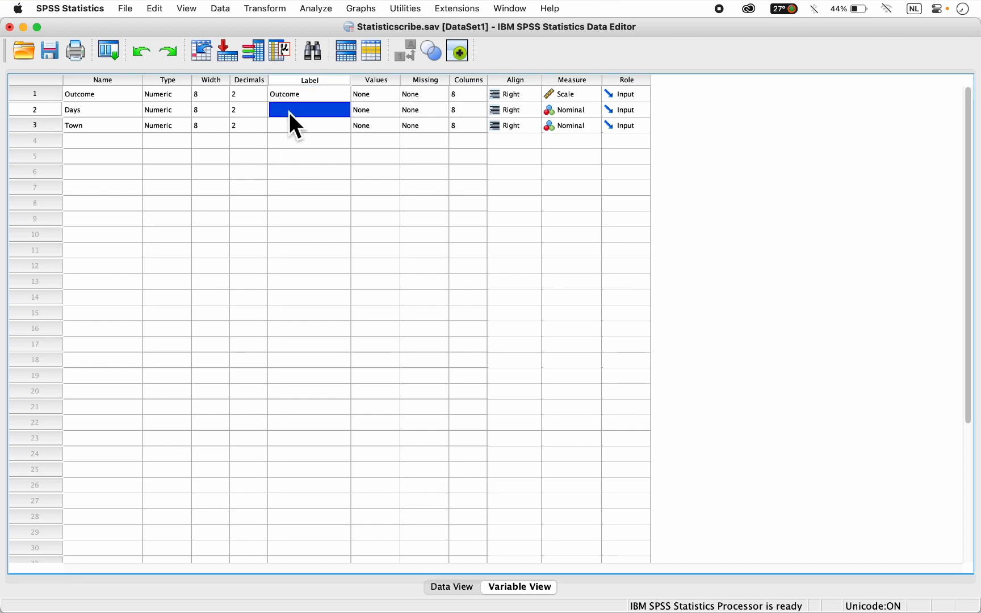
pyautogui.write('Days of')
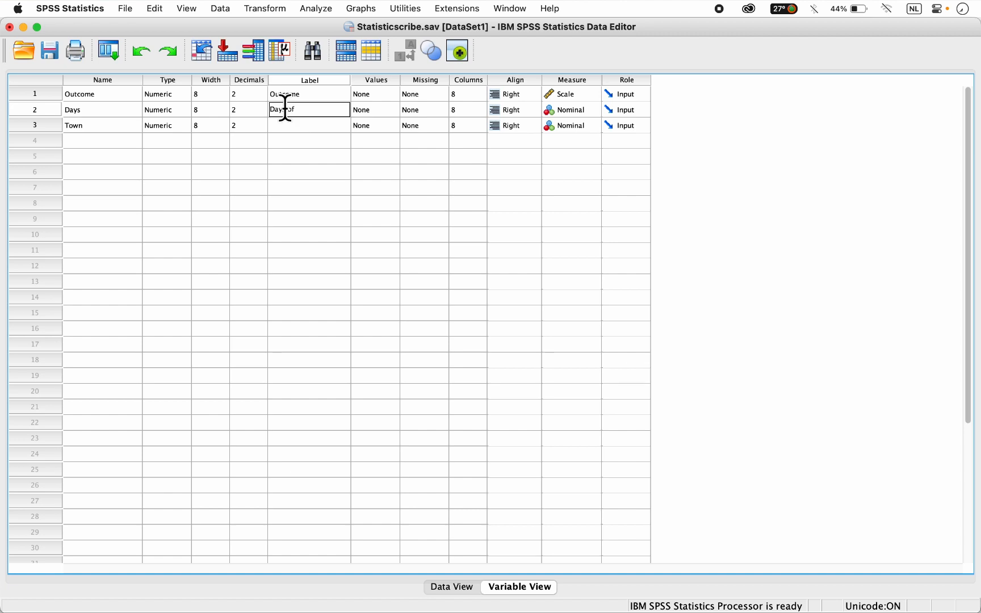
pyautogui.write(' the Week')
pyautogui.press('Return')
pyautogui.write('T')
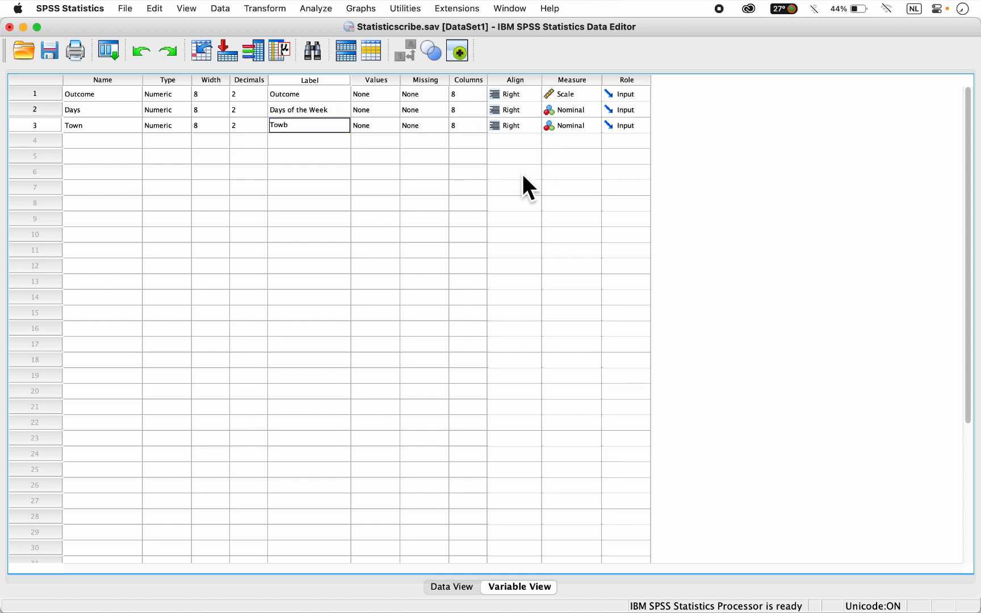
pyautogui.write('own')
pyautogui.press('Return')
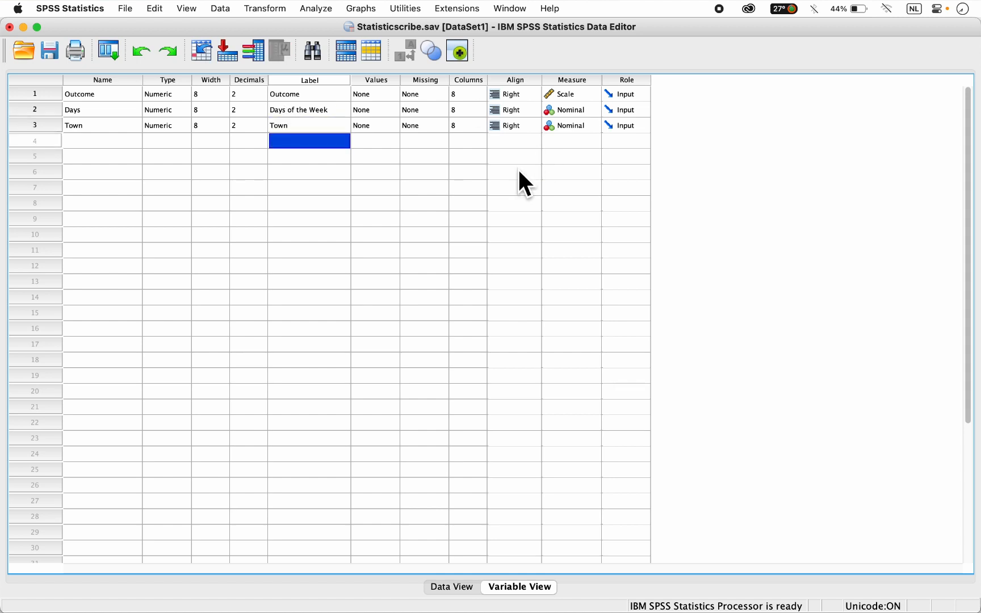
# Compare the defined variables with the Word table side by side, and return the Data Editor to its enlarged size
pyautogui.click(110, 111)
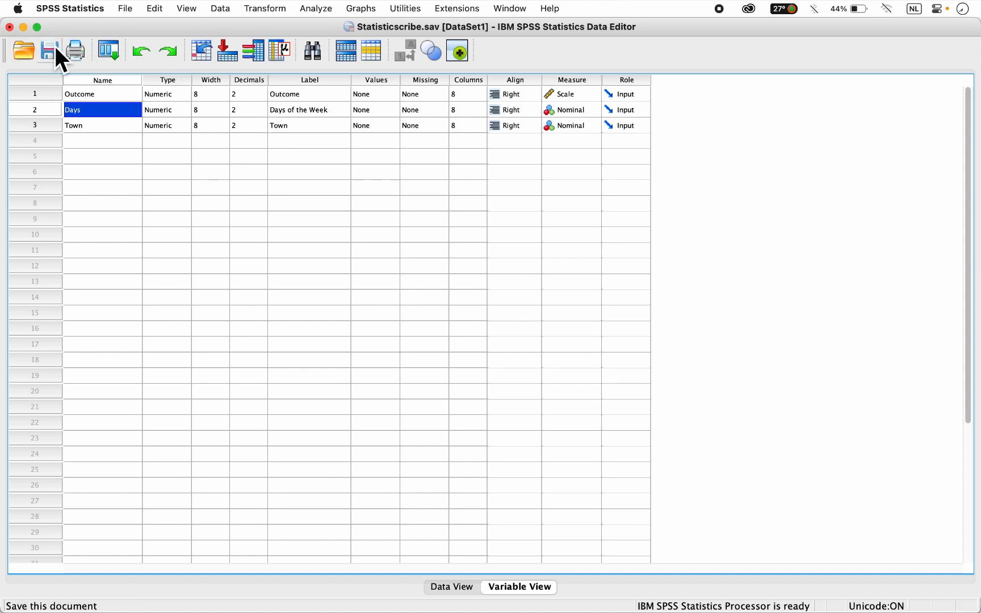
pyautogui.moveTo(40, 30)
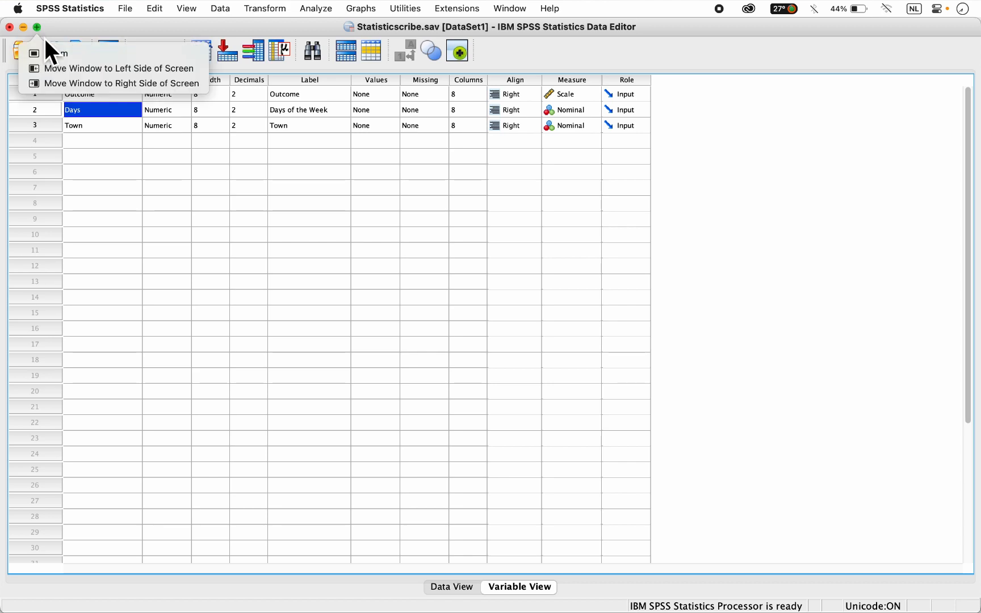
pyautogui.click(53, 84)
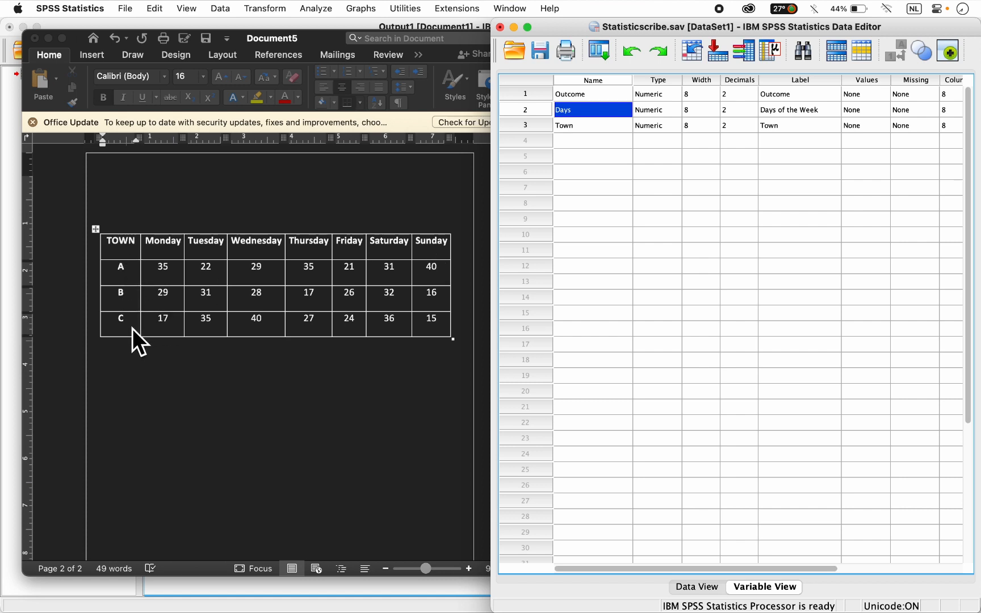
pyautogui.click(582, 157)
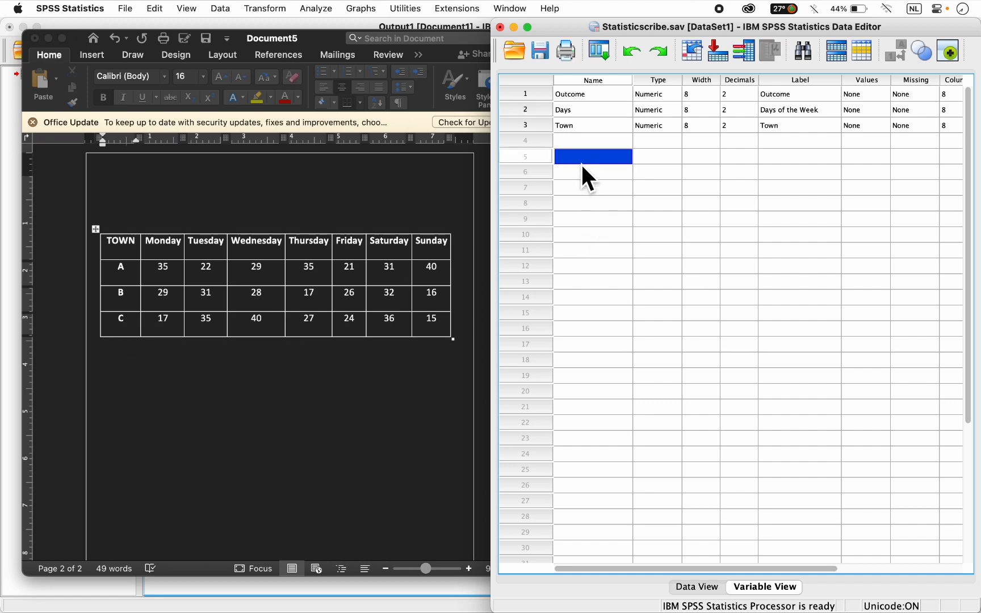
pyautogui.click(527, 27)
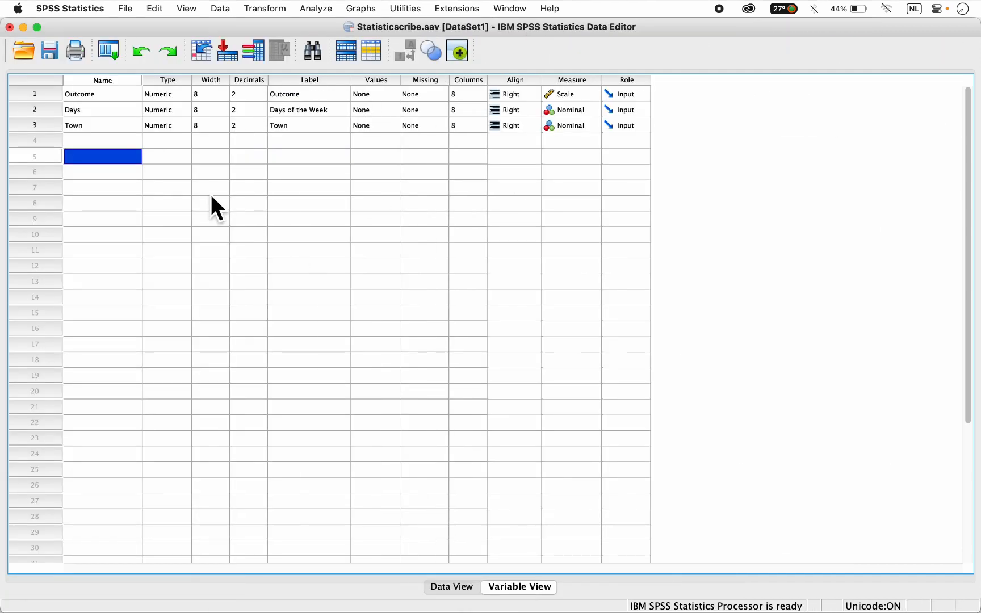
# Add the value labels 1 = Monday and 2 = Tuesday to the Days variable
pyautogui.click(105, 111)
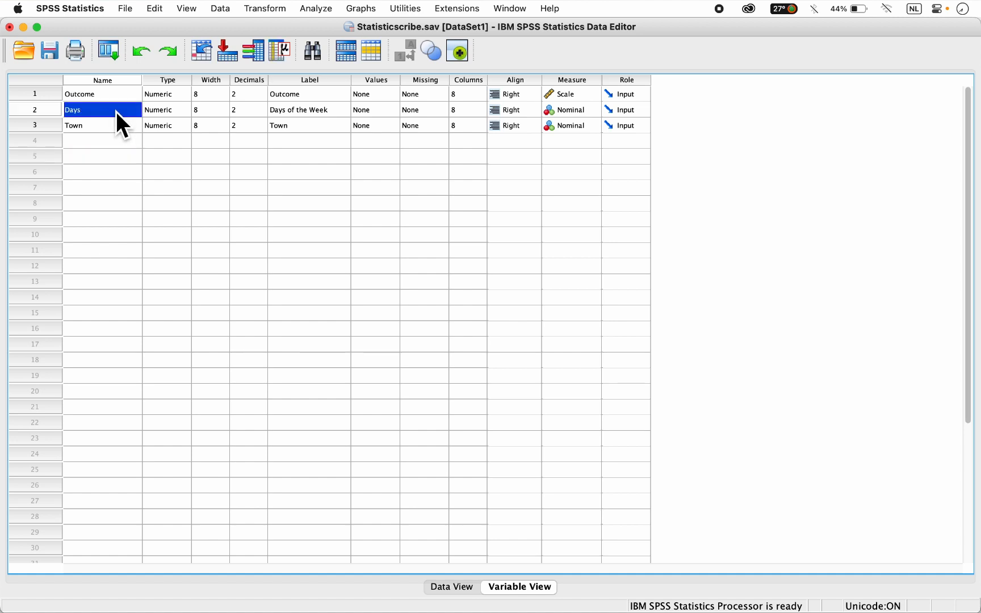
pyautogui.click(396, 112)
pyautogui.click(394, 110)
pyautogui.write('1')
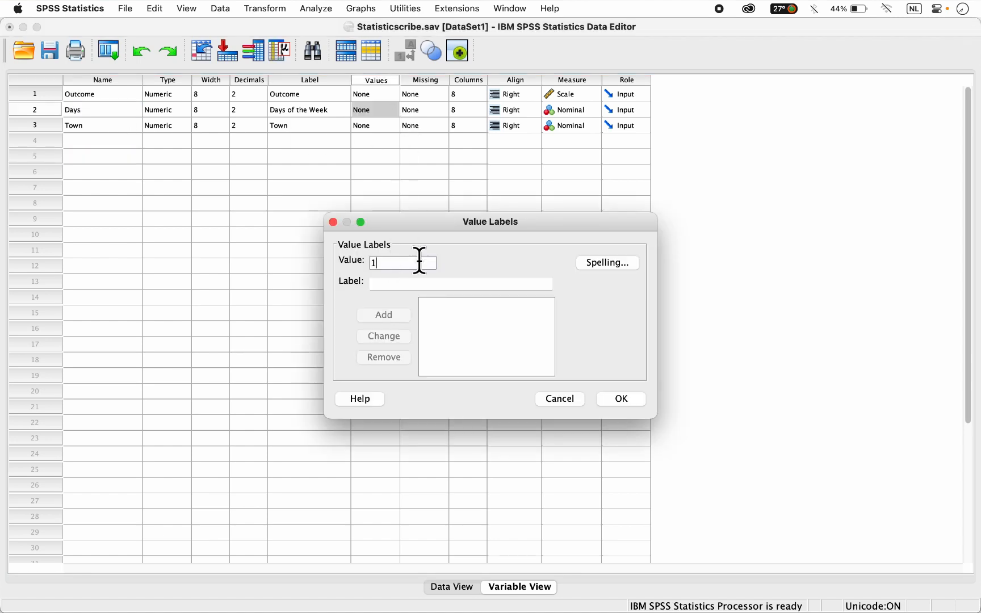
pyautogui.press('Tab')
pyautogui.write('Monday')
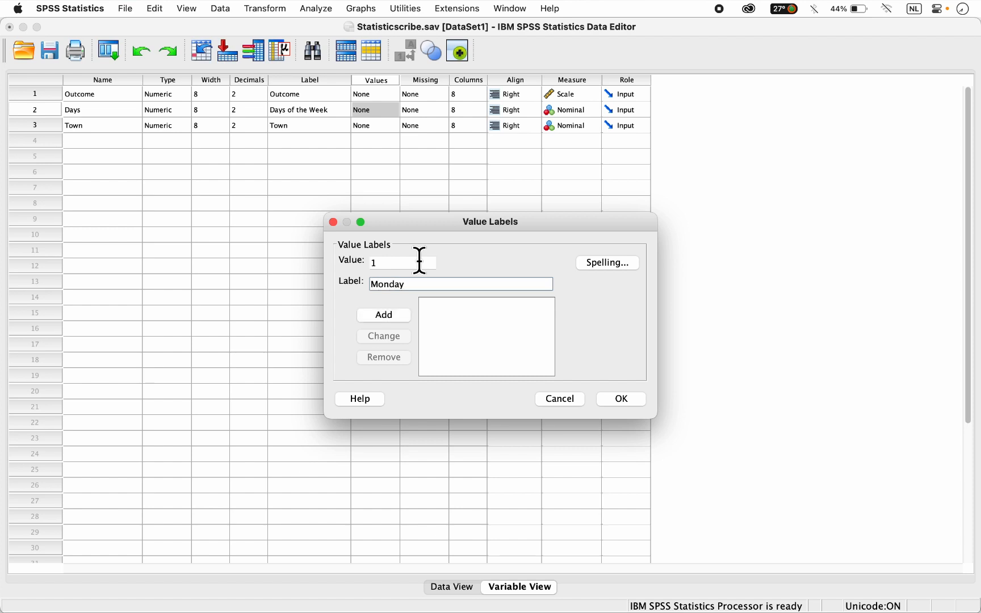
pyautogui.press('Return')
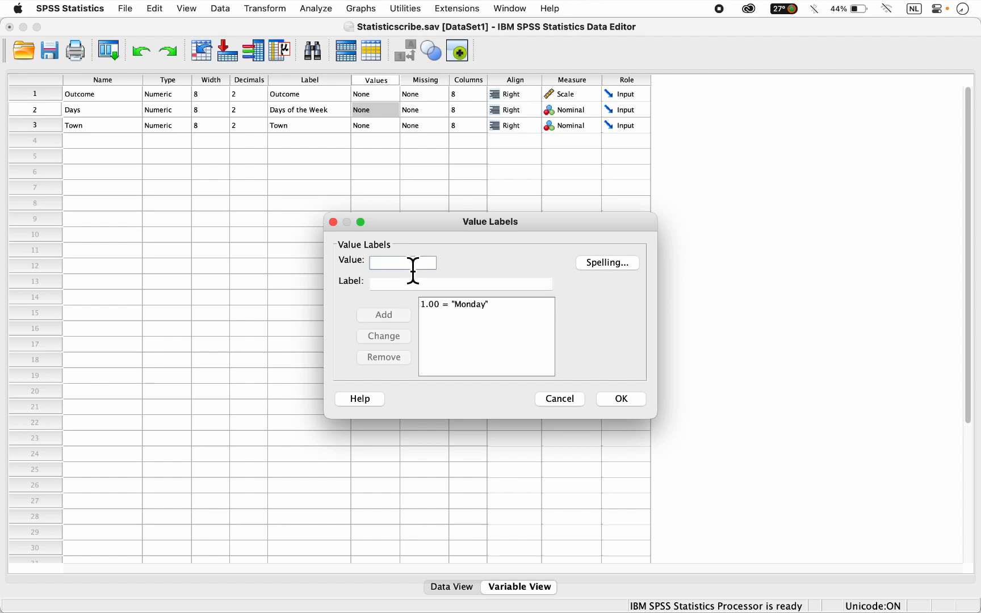
pyautogui.write('2')
pyautogui.press('Tab')
pyautogui.write('Tuesday')
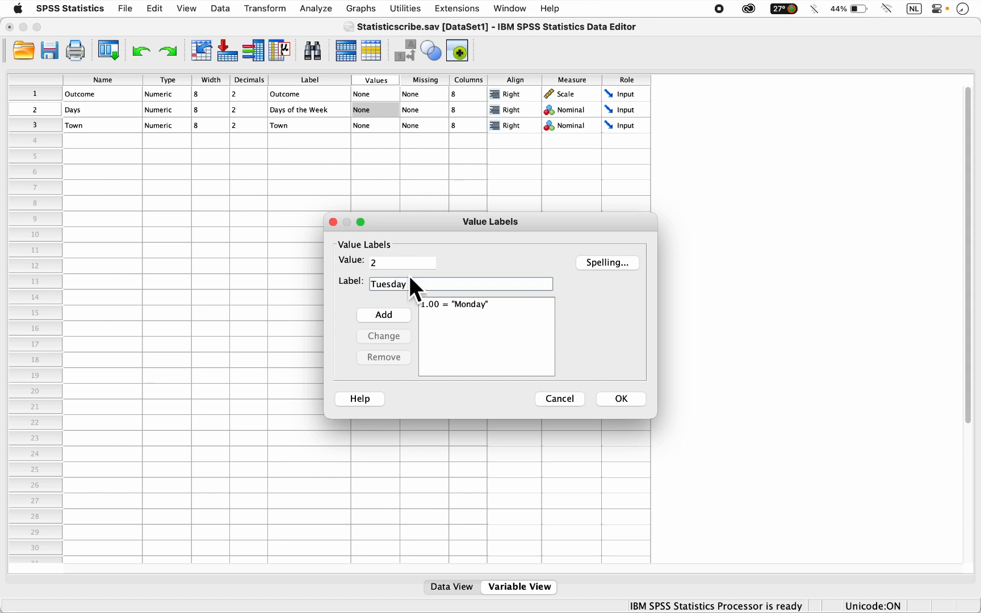
pyautogui.click(381, 316)
# Add the value labels 3 = Wednesday and 4 = Thursday to the Days variable
pyautogui.write('3')
pyautogui.press('Tab')
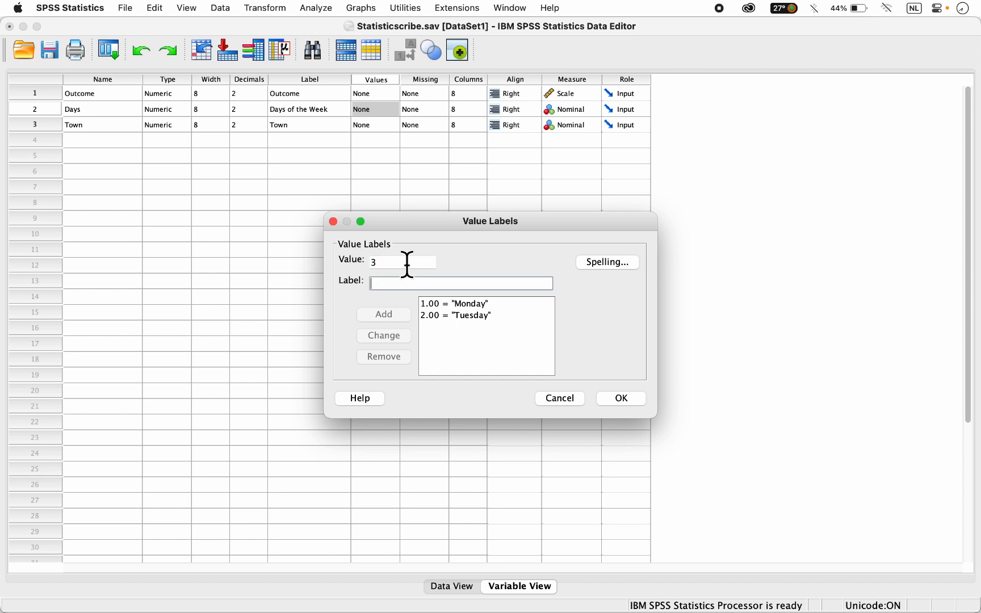
pyautogui.write('Wednesday')
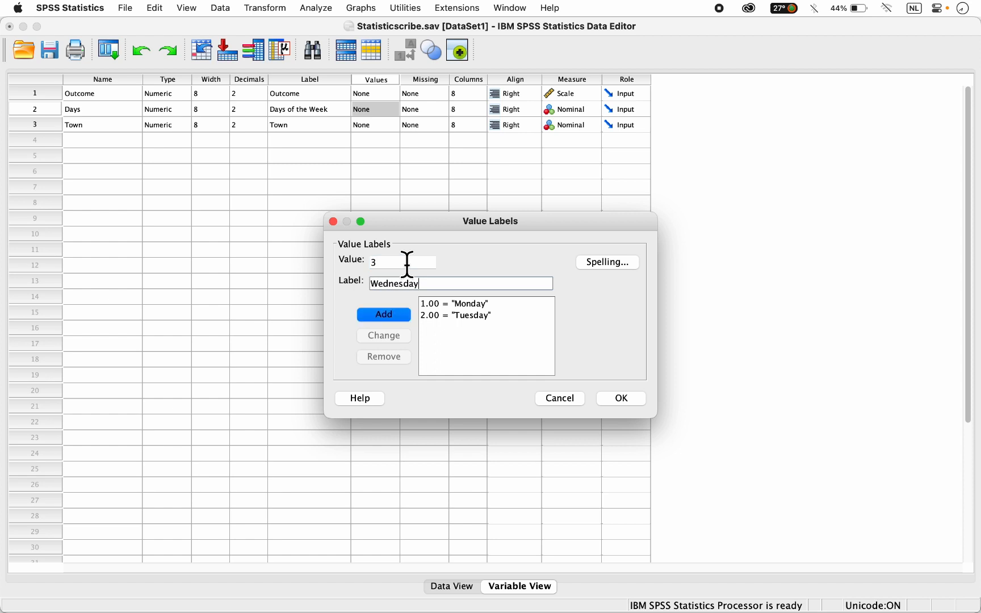
pyautogui.press('Return')
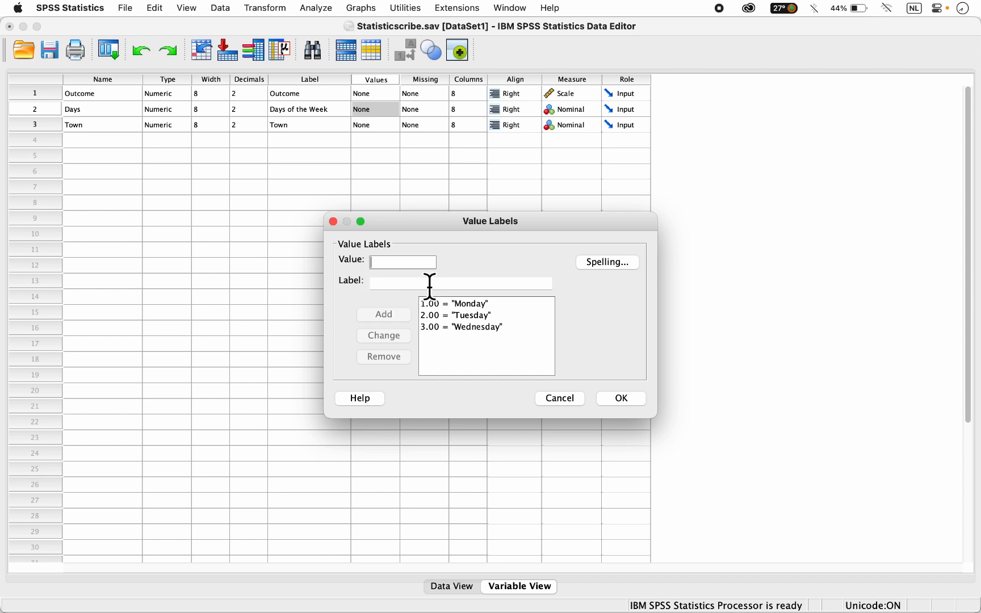
pyautogui.write('4')
pyautogui.press('Tab')
pyautogui.write('T')
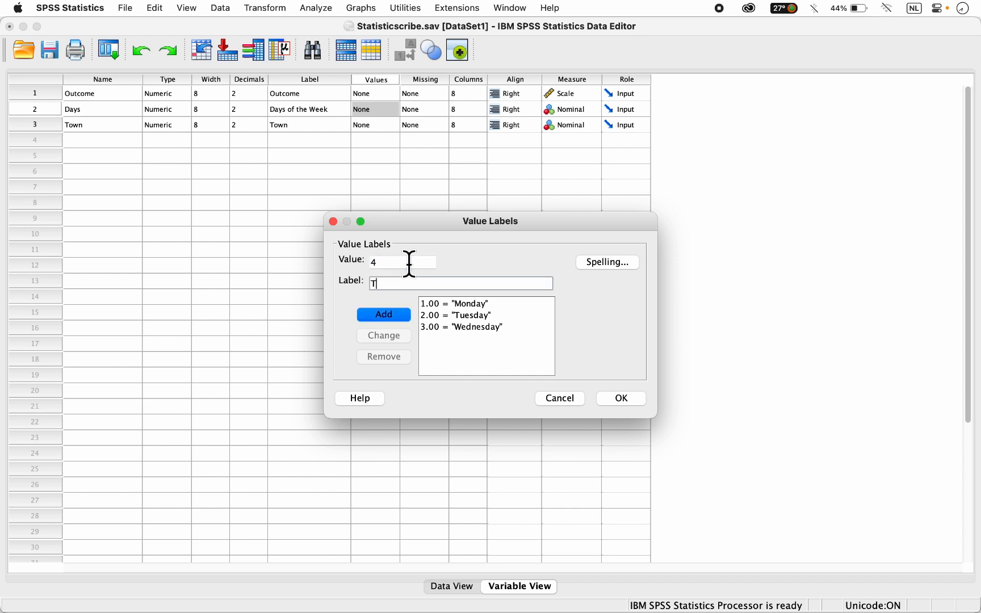
pyautogui.write('hirsday')
pyautogui.press('BackSpace')
pyautogui.press('BackSpace')
pyautogui.press('BackSpace')
pyautogui.press('BackSpace')
pyautogui.press('BackSpace')
pyautogui.press('BackSpace')
pyautogui.write('ursday')
pyautogui.press('Return')
# Add the value labels 5 = Friday and 6 = Saturday to the Days variable
pyautogui.write('5')
pyautogui.press('Tab')
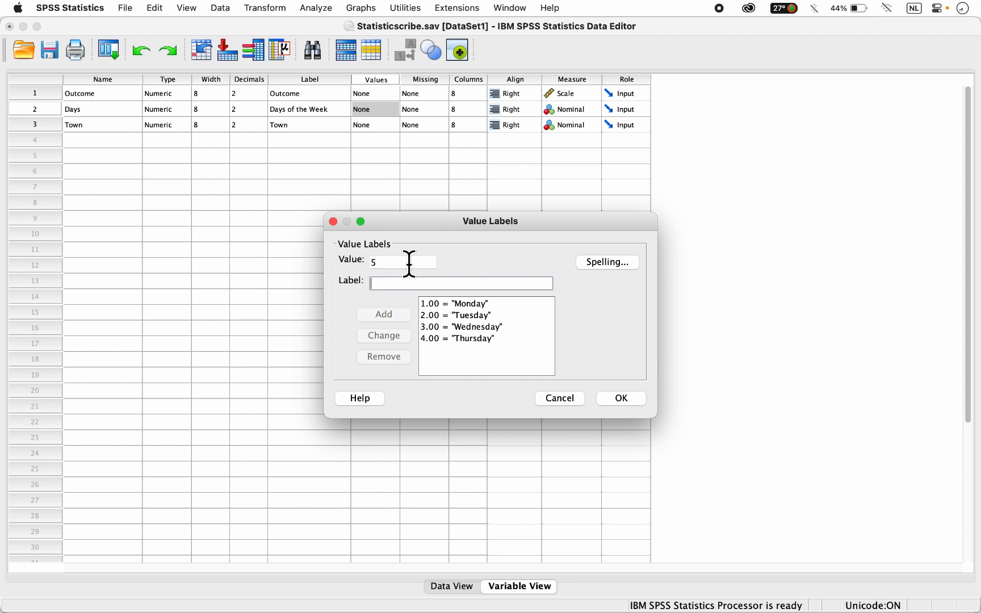
pyautogui.write('Friday')
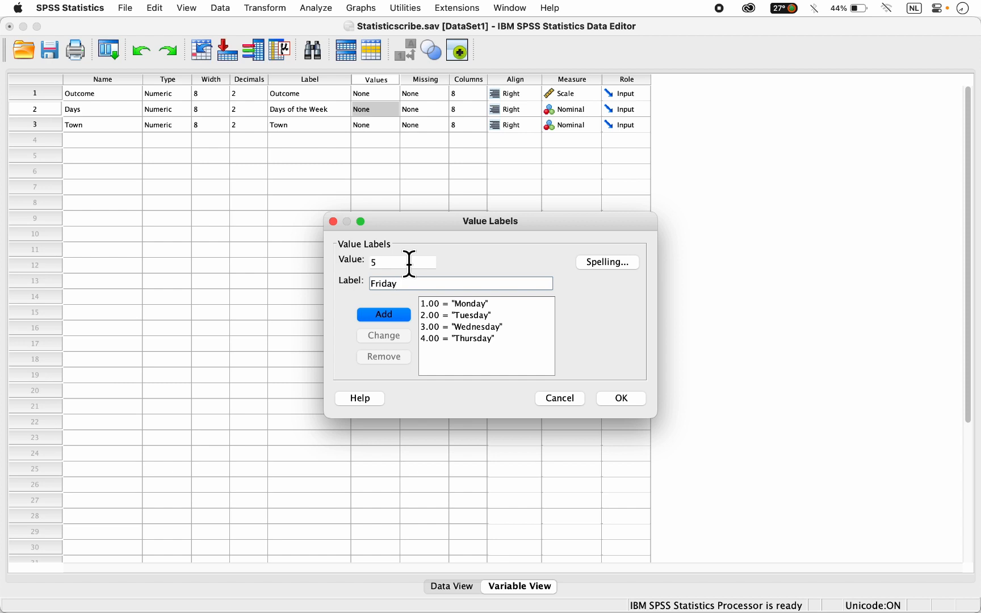
pyautogui.press('Return')
pyautogui.write('6')
pyautogui.press('Tab')
pyautogui.write('Saturday')
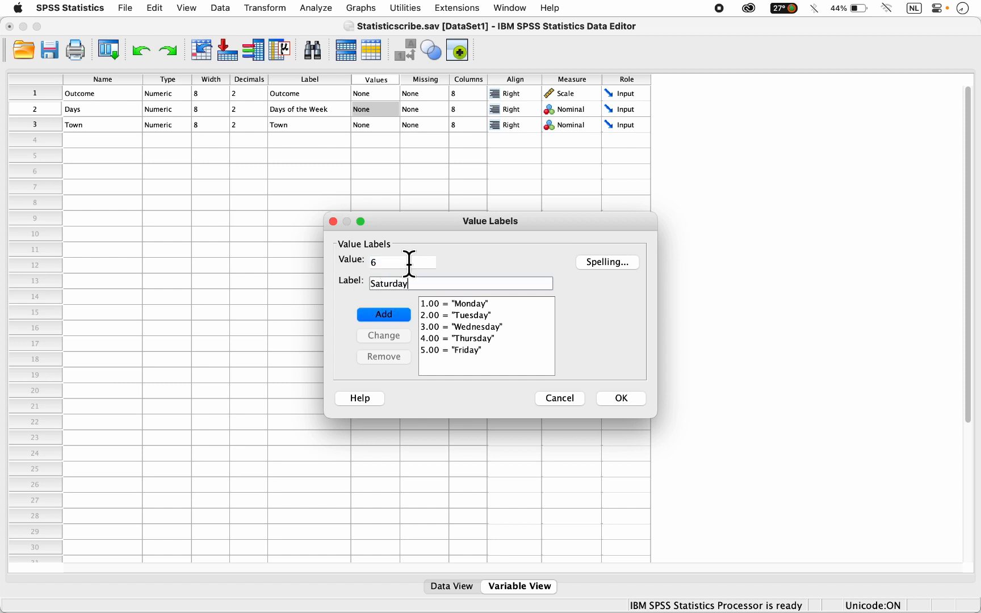
pyautogui.press('Return')
# Add the value label 7 = Sunday to the Days variable and accept its value labels
pyautogui.write('7')
pyautogui.press('Tab')
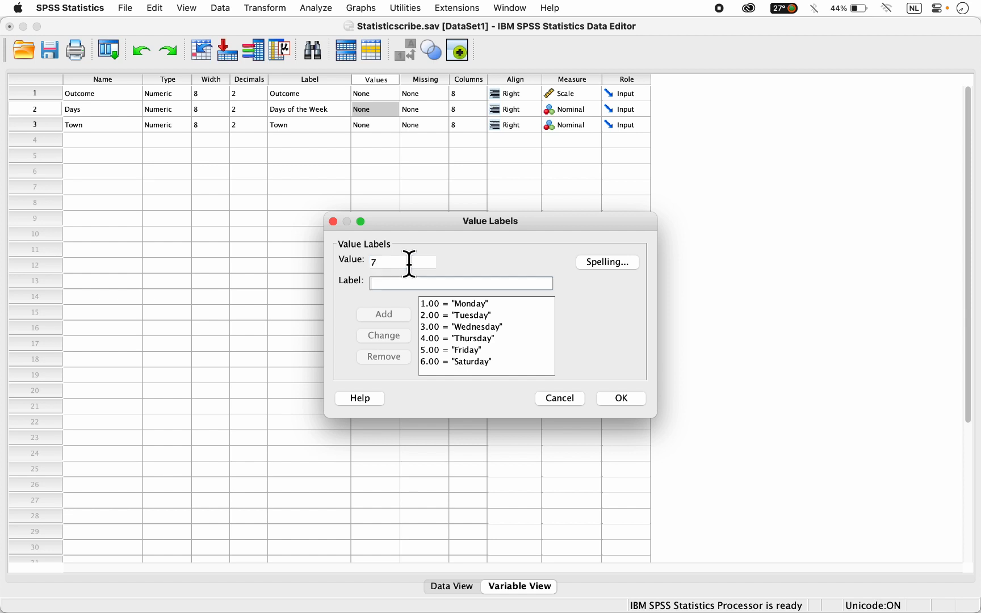
pyautogui.write('Sunday')
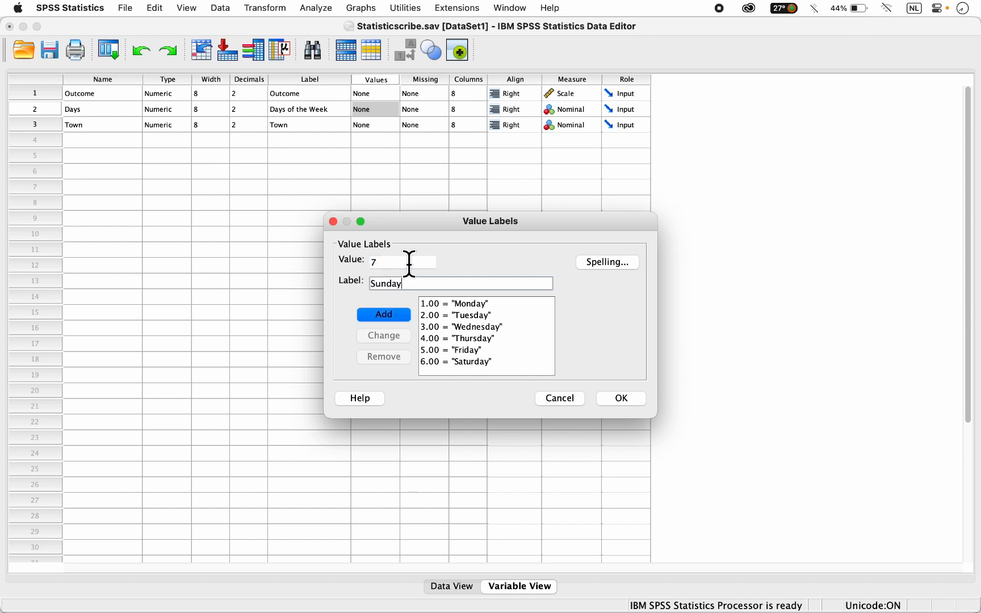
pyautogui.press('Return')
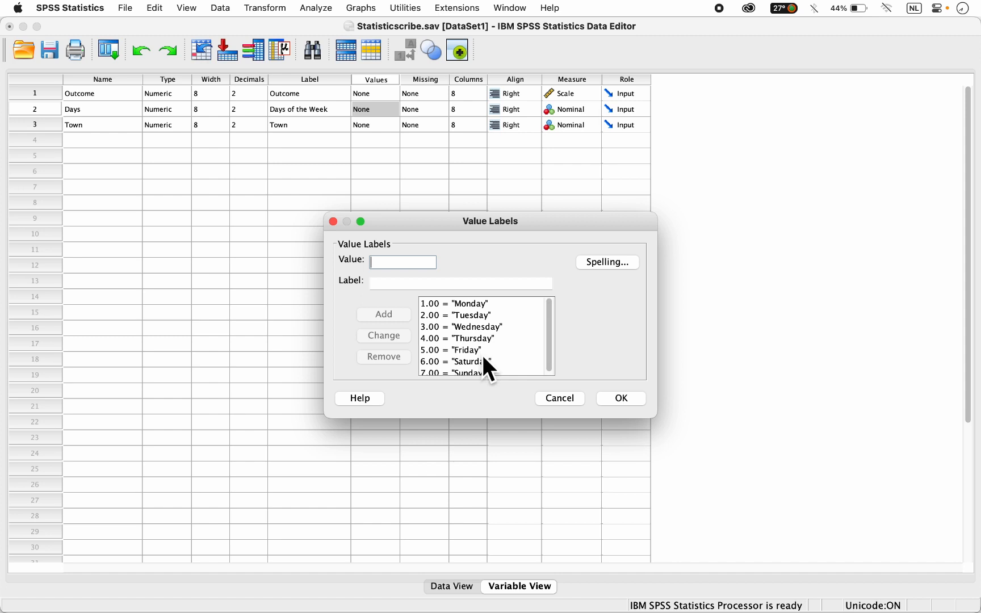
pyautogui.click(616, 398)
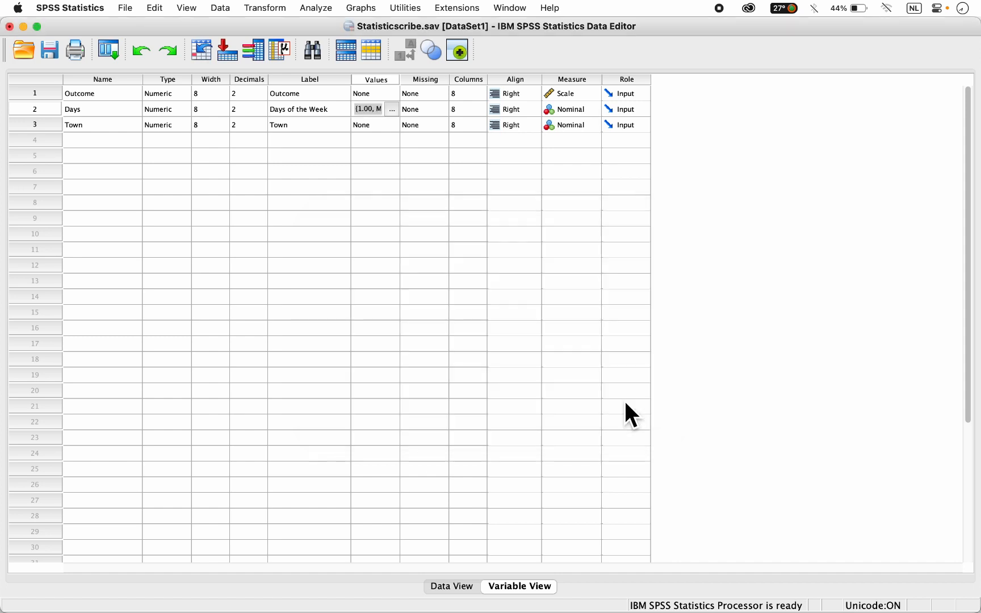
# Add the value labels 1 = Town A and 2 = Town B to the Town variable
pyautogui.click(129, 130)
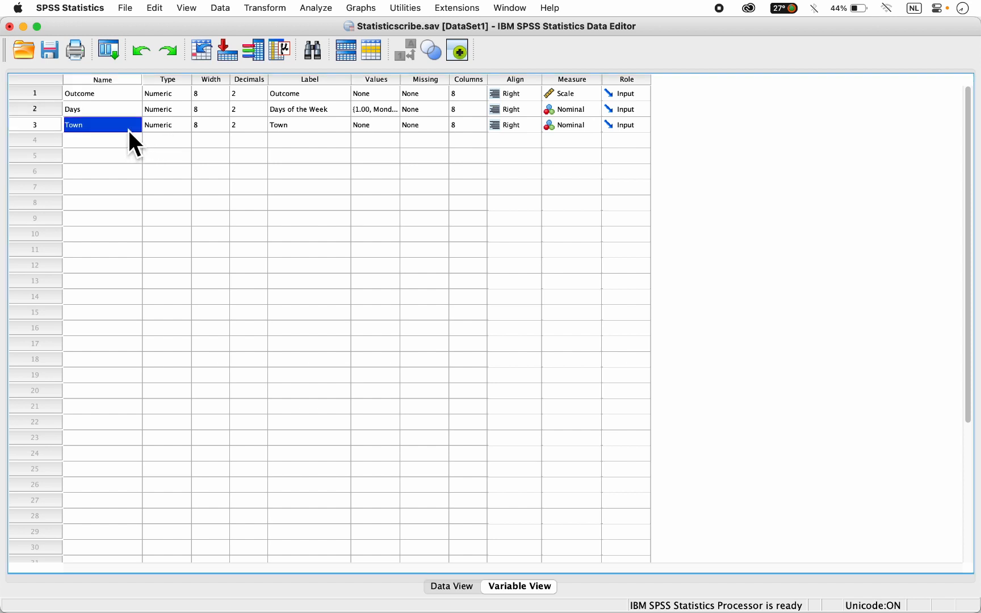
pyautogui.click(396, 124)
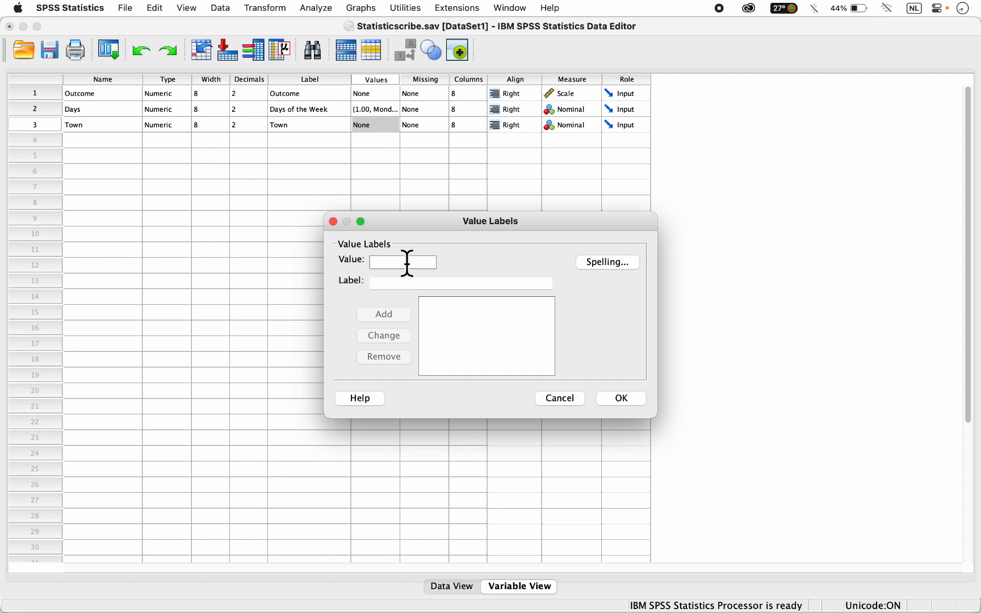
pyautogui.write('1')
pyautogui.press('Tab')
pyautogui.write('Town A')
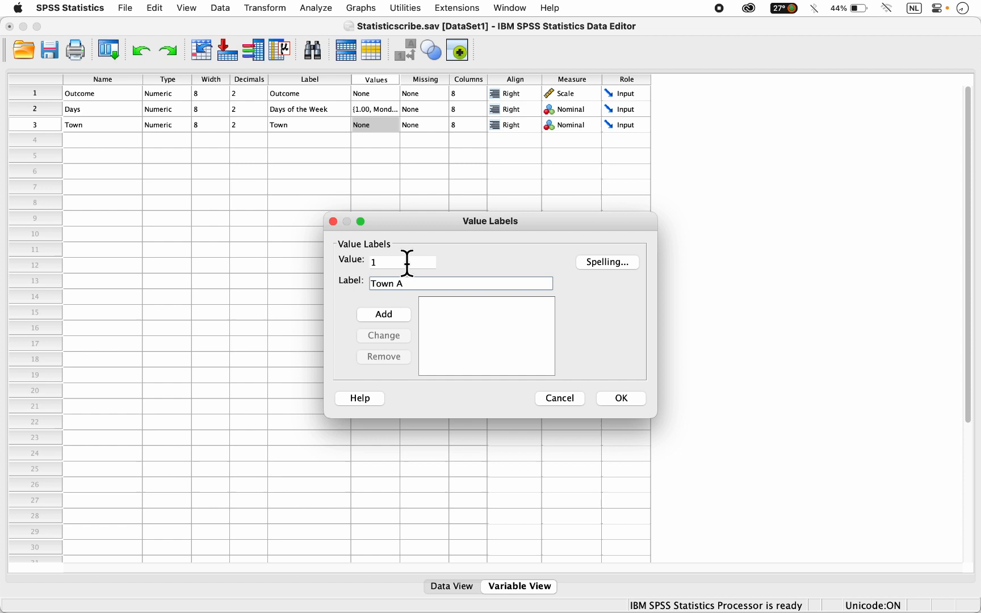
pyautogui.press('Return')
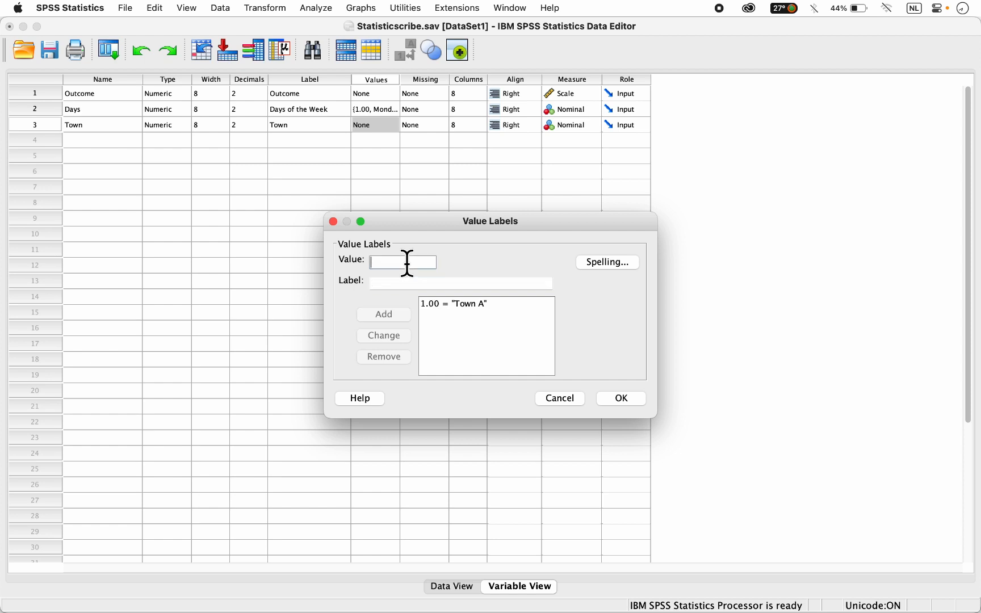
pyautogui.write('2')
pyautogui.press('Tab')
pyautogui.write('Ta')
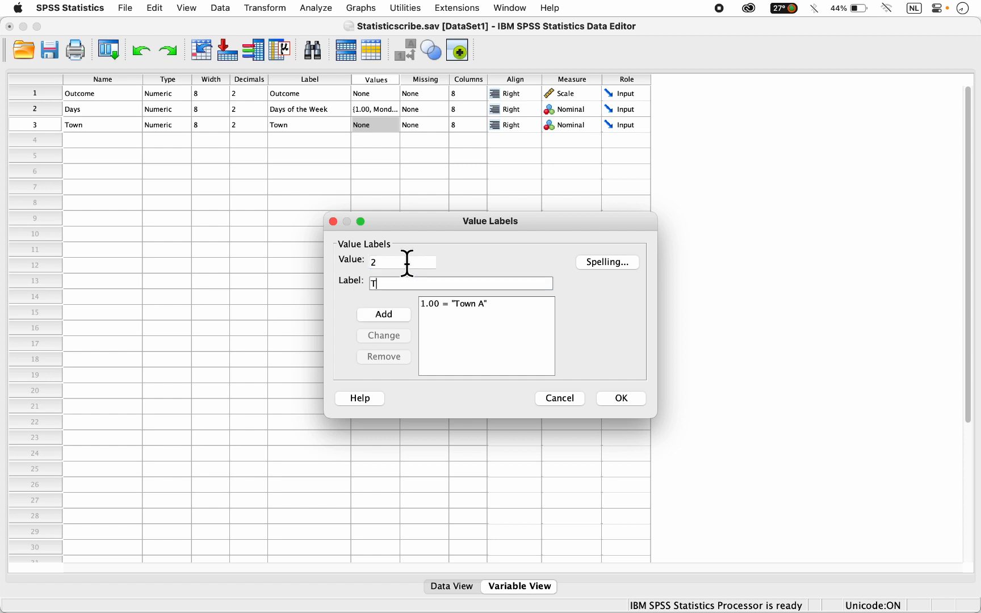
pyautogui.press('BackSpace')
pyautogui.write('own B')
pyautogui.press('Return')
# Add the value label 3 = Town C to the Town variable and accept its value labels
pyautogui.write('3')
pyautogui.press('Tab')
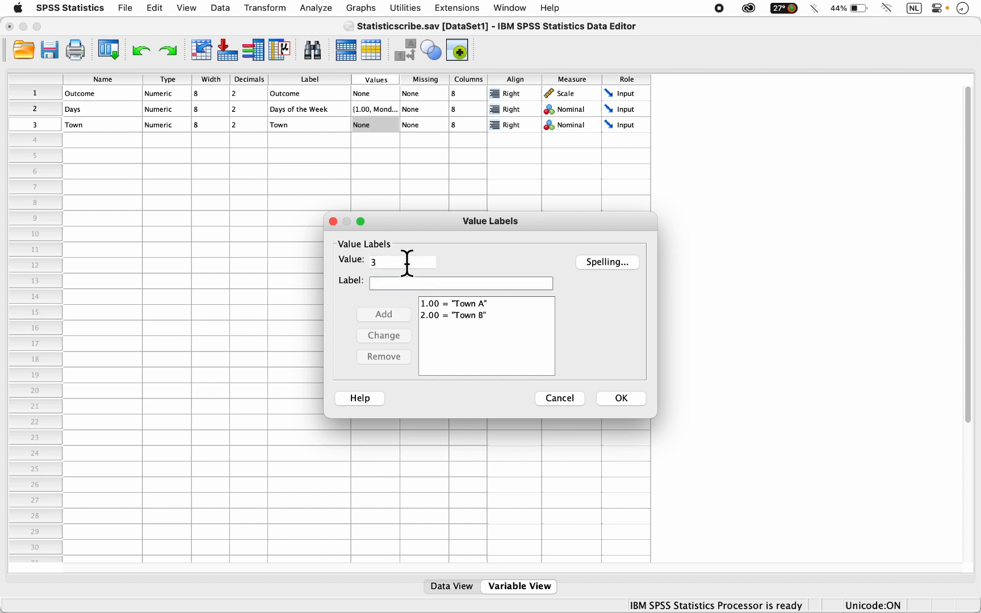
pyautogui.write('Town C')
pyautogui.press('Return')
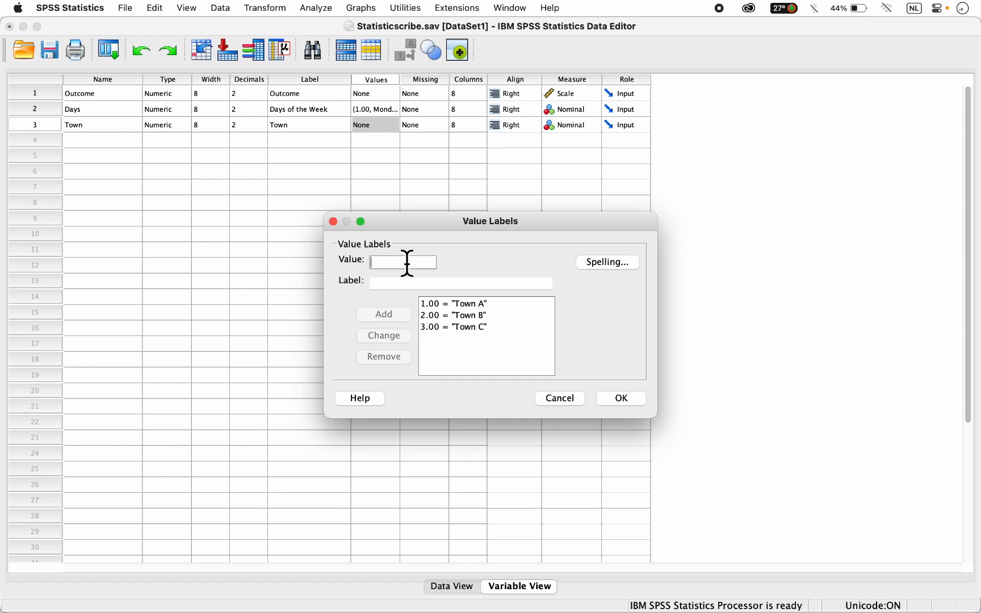
pyautogui.click(626, 398)
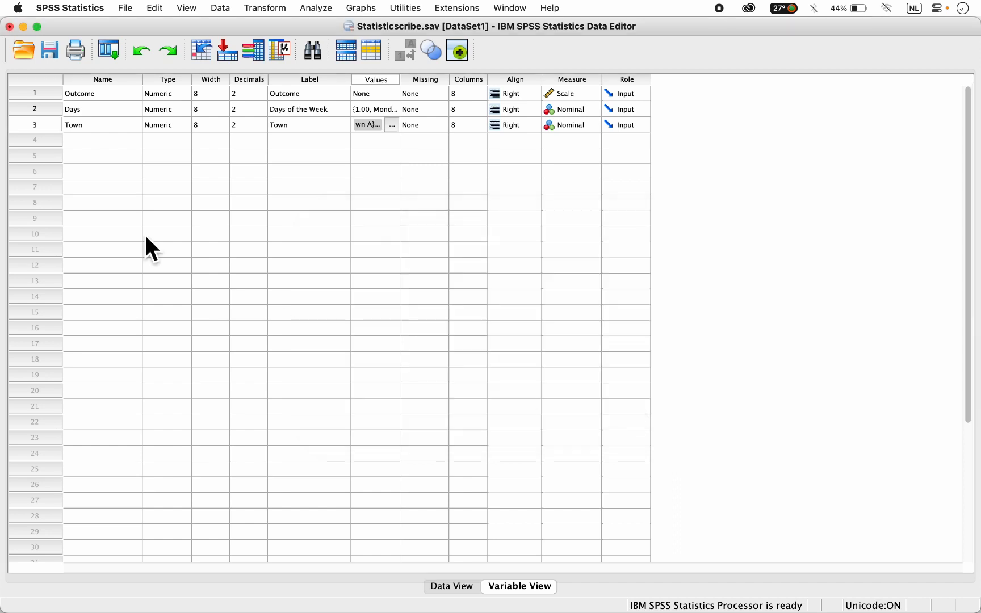
pyautogui.click(112, 146)
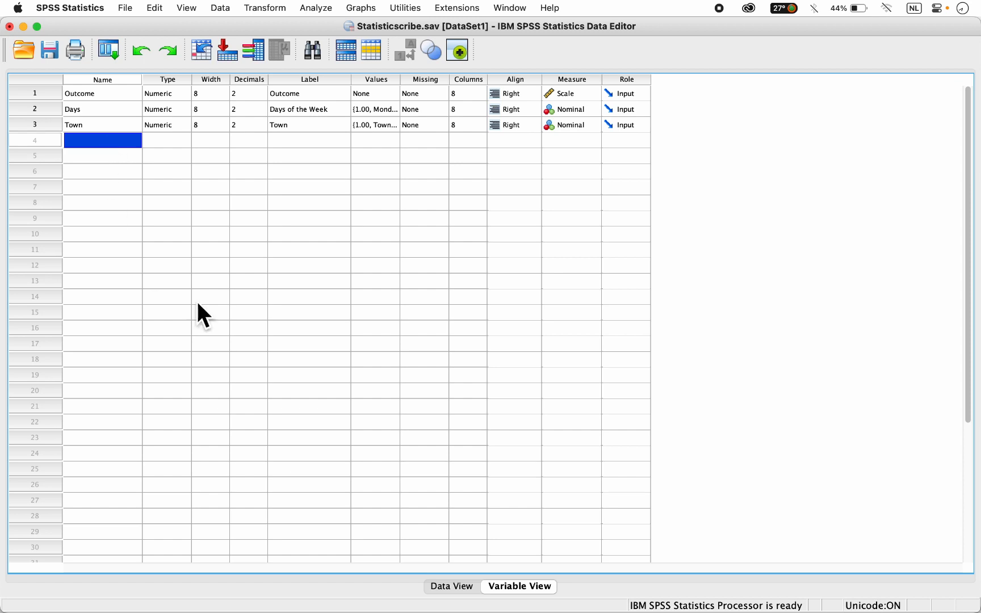
# In the data view, widen the Outcome, Days and Town columns and tile the Data Editor beside the Word table
pyautogui.click(457, 587)
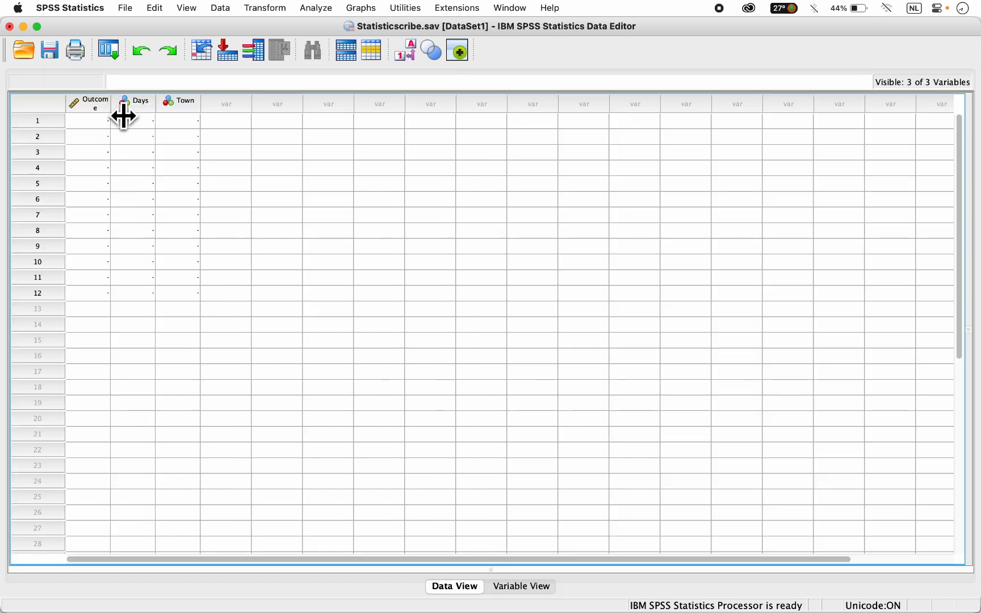
pyautogui.moveTo(122, 116); pyautogui.dragTo(386, 113)
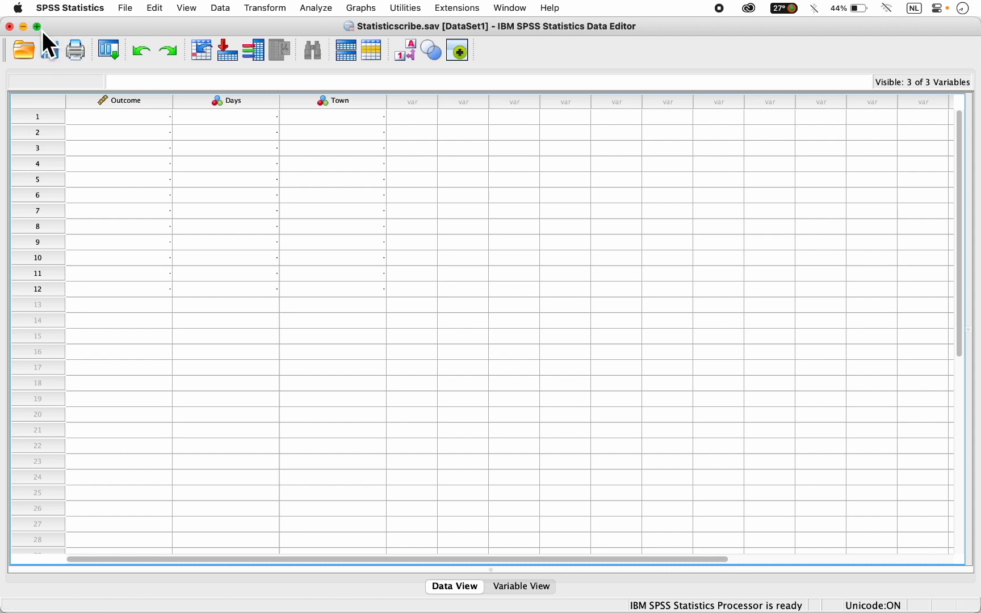
pyautogui.moveTo(42, 30)
pyautogui.click(71, 89)
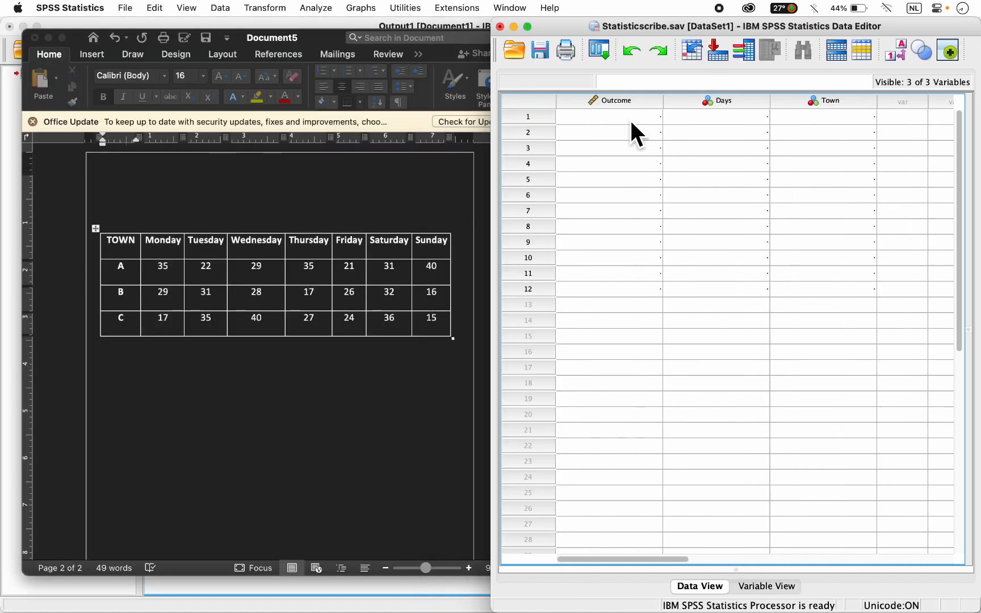
# Highlight town A's Monday to Sunday values in the Word table as the source for the Outcome column
pyautogui.click(628, 117)
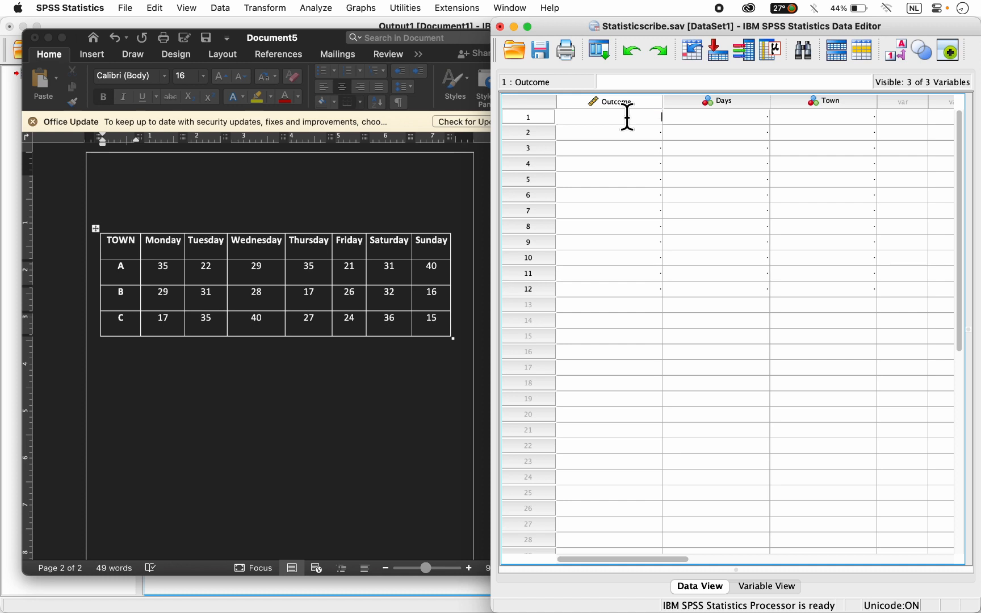
pyautogui.click(156, 274)
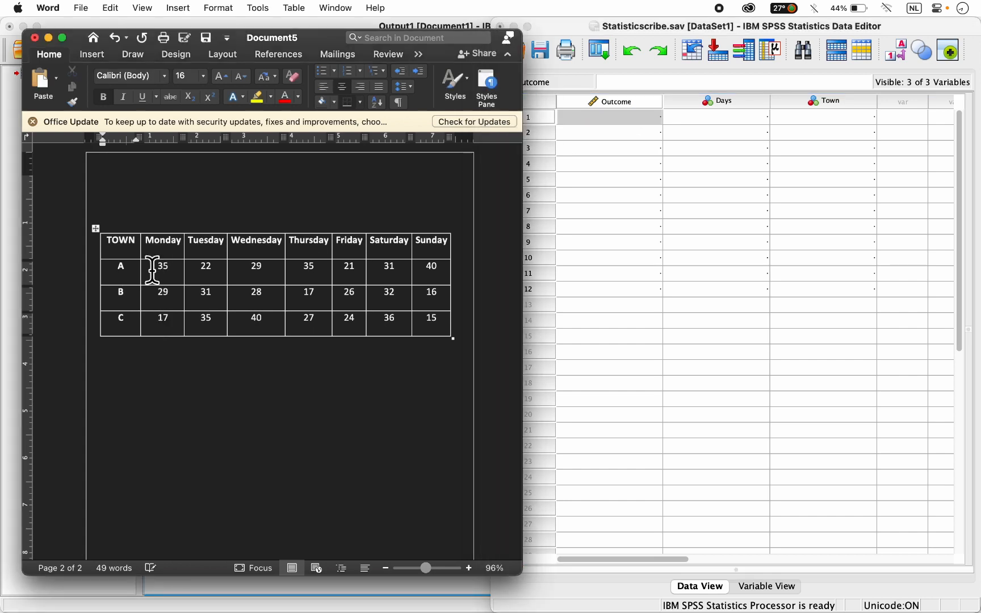
pyautogui.moveTo(149, 266); pyautogui.dragTo(437, 273)
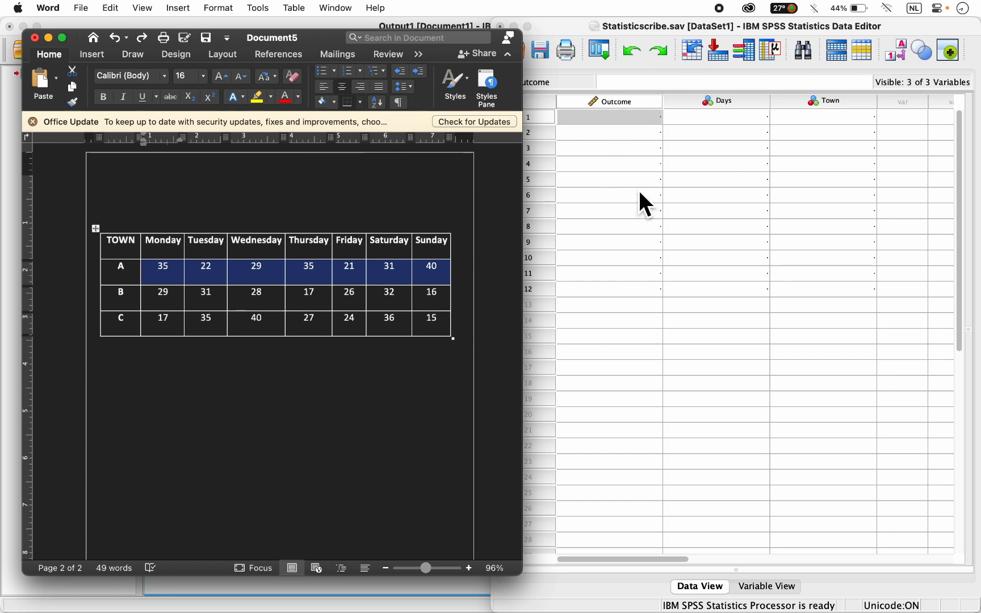
pyautogui.click(634, 129)
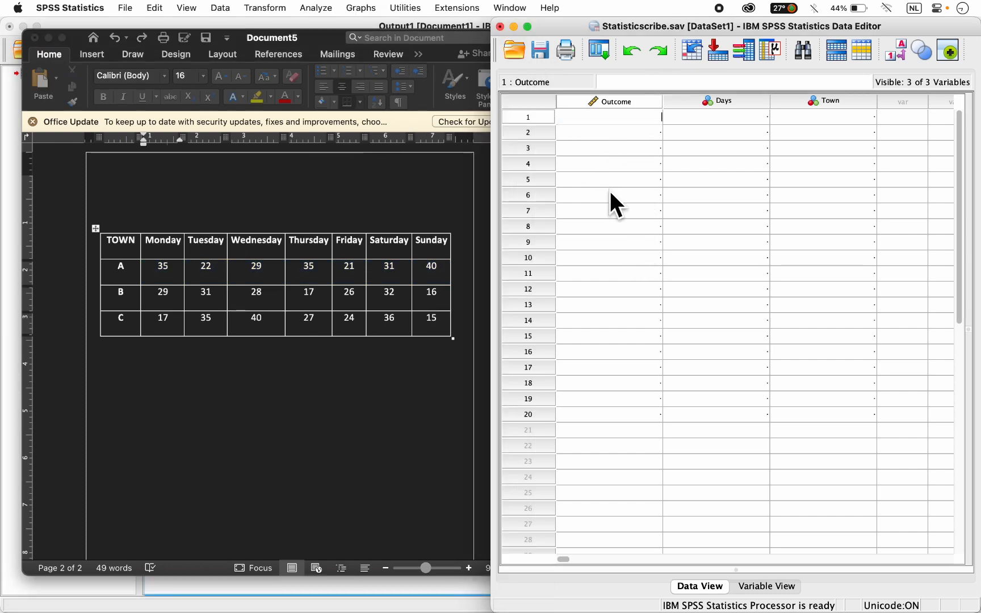
pyautogui.click(157, 269)
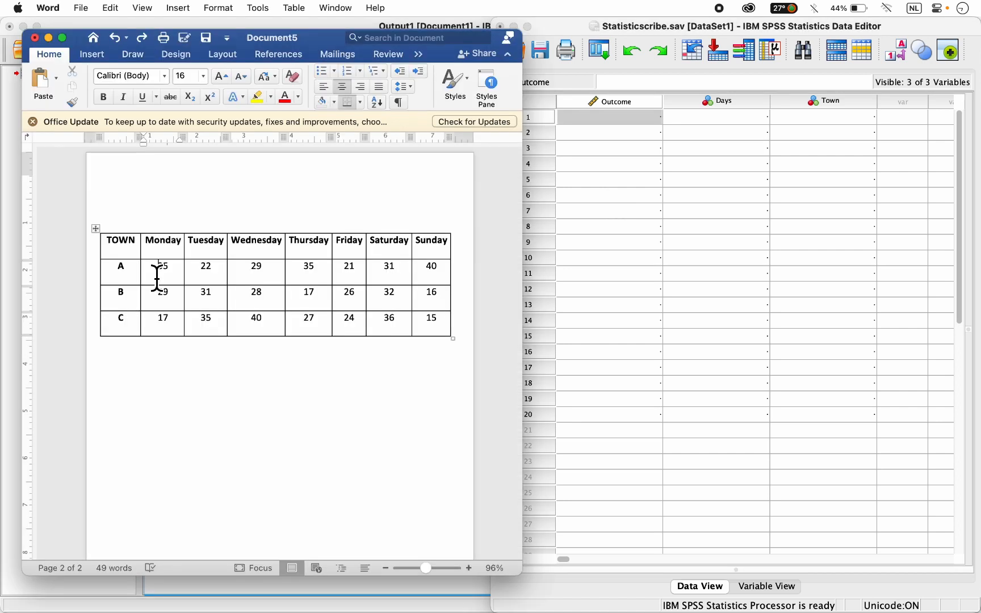
pyautogui.moveTo(153, 267); pyautogui.dragTo(429, 263)
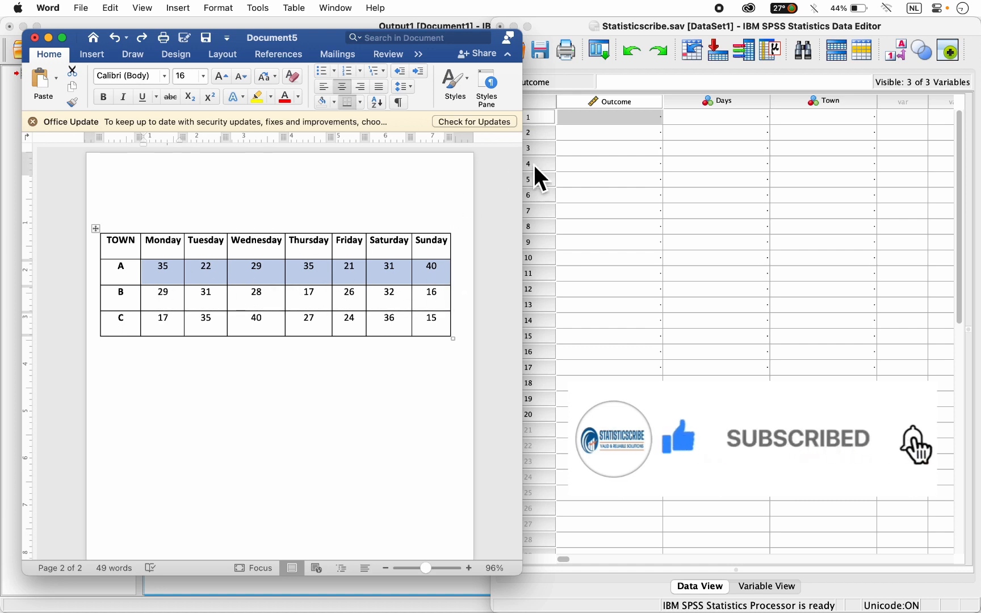
# Enter town A's Monday to Wednesday values 35, 22 and 29 in rows 1 to 3 of the Outcome column
pyautogui.click(601, 128)
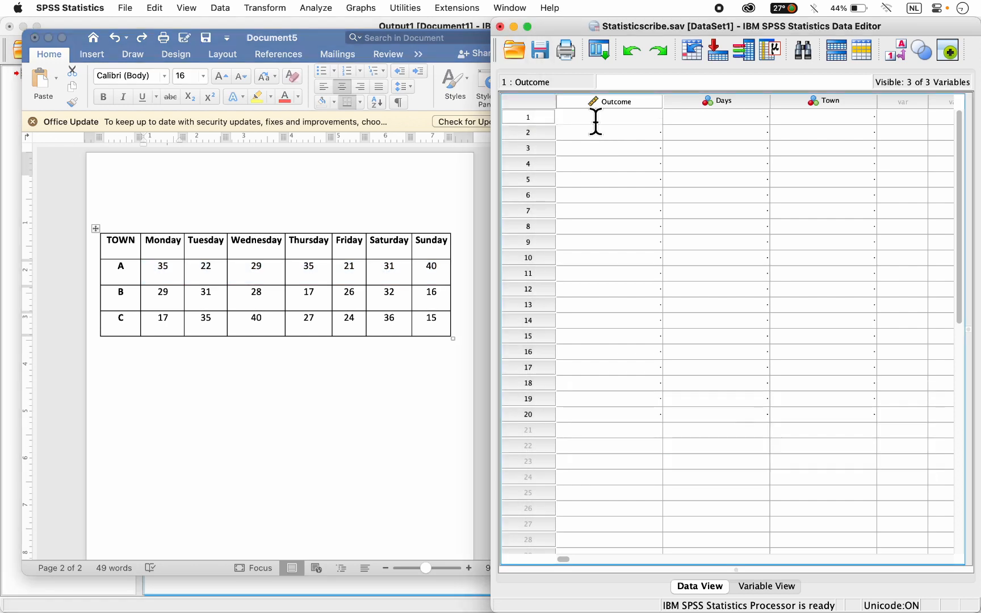
pyautogui.write('35')
pyautogui.press('Return')
pyautogui.write('22')
pyautogui.press('Return')
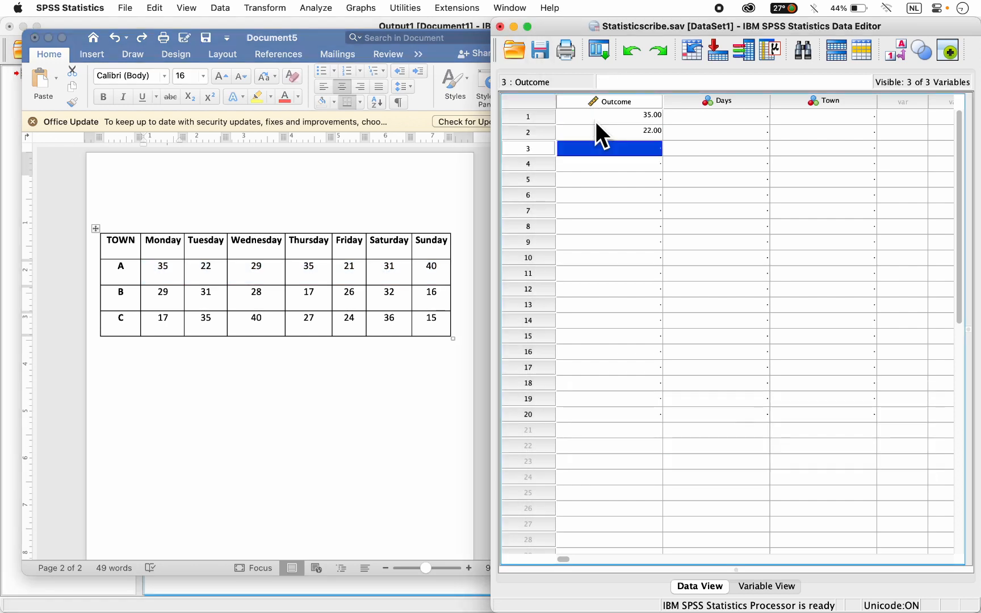
pyautogui.write('29')
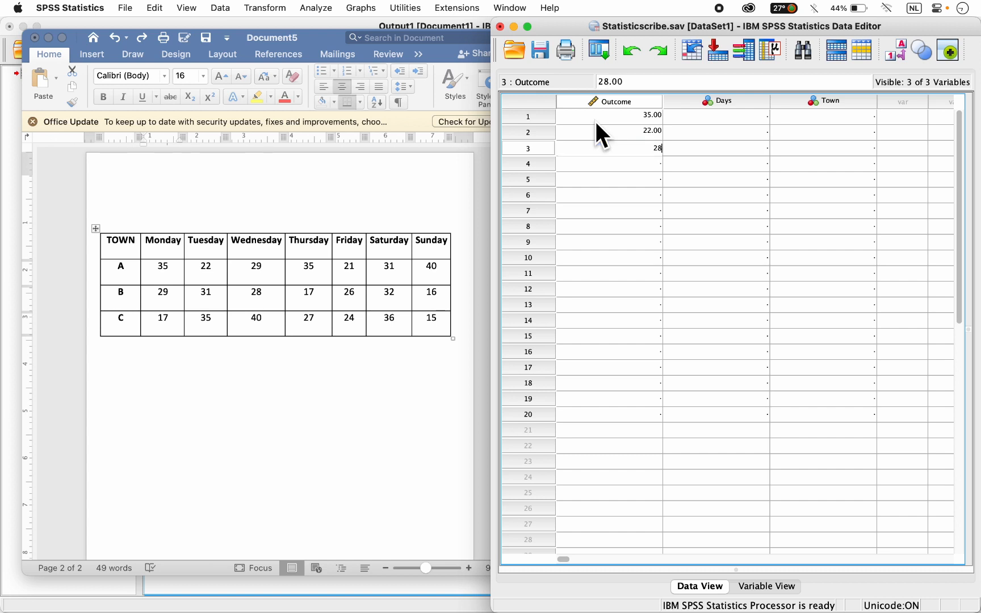
pyautogui.press('Return')
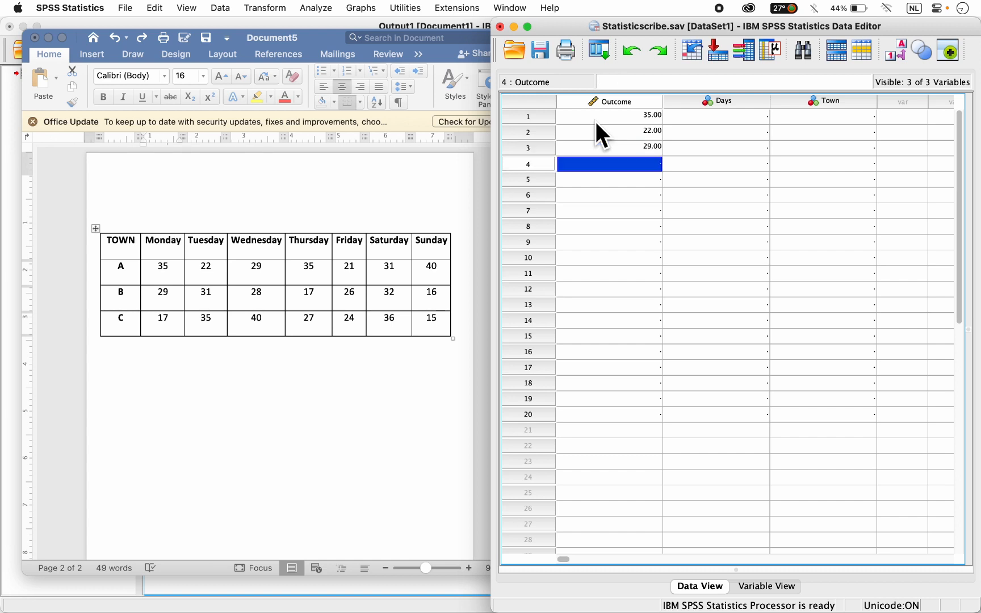
# Enter town A's Thursday to Sunday values 35, 21, 31 and 40 in rows 4 to 7 of the Outcome column
pyautogui.write('35')
pyautogui.press('Return')
pyautogui.write('21')
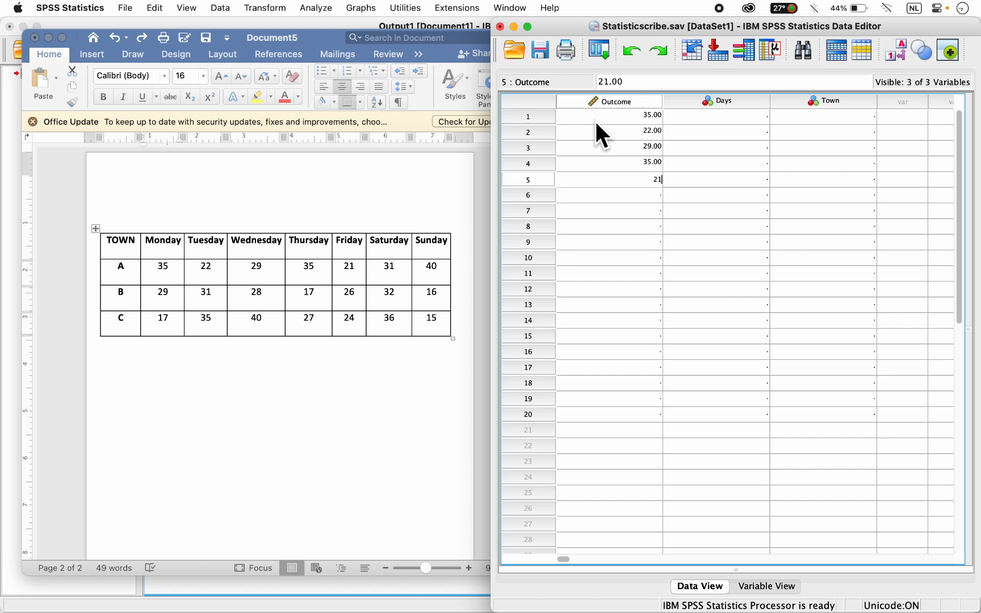
pyautogui.press('Return')
pyautogui.write('31')
pyautogui.press('Return')
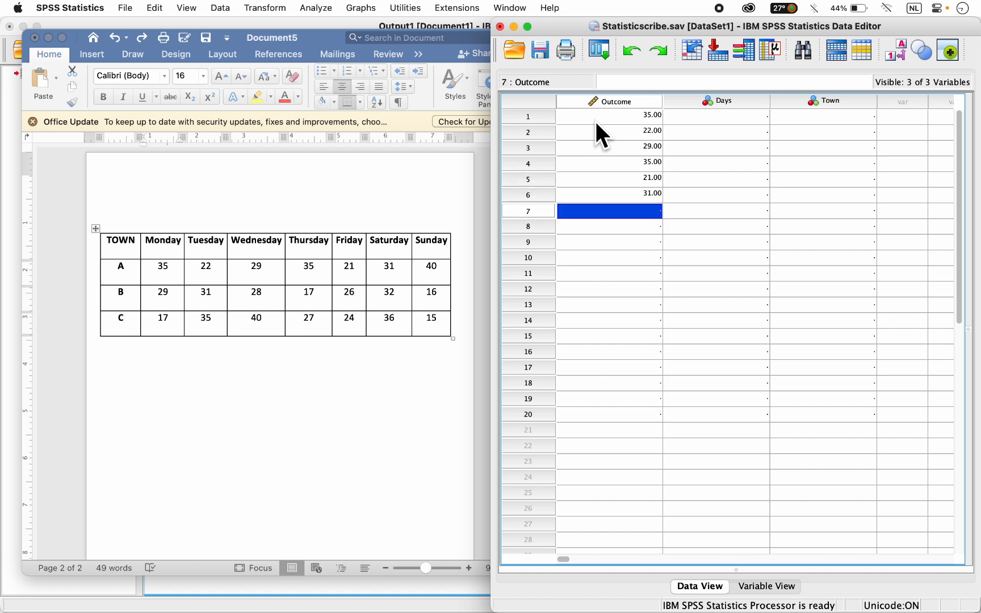
pyautogui.write('40')
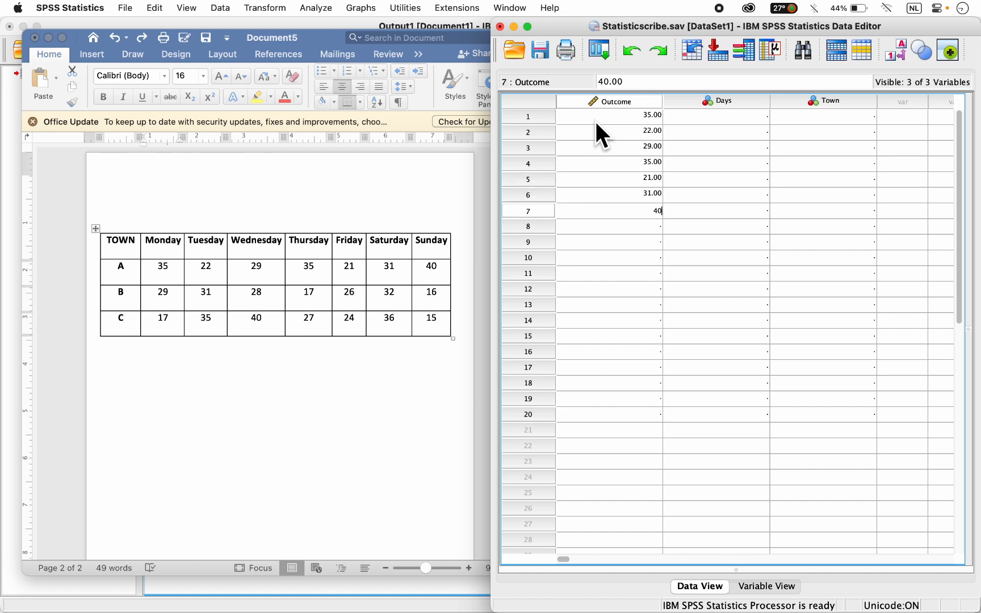
pyautogui.press('Return')
# Highlight the town B row in the Word table as the source for the next Outcome values
pyautogui.click(152, 296)
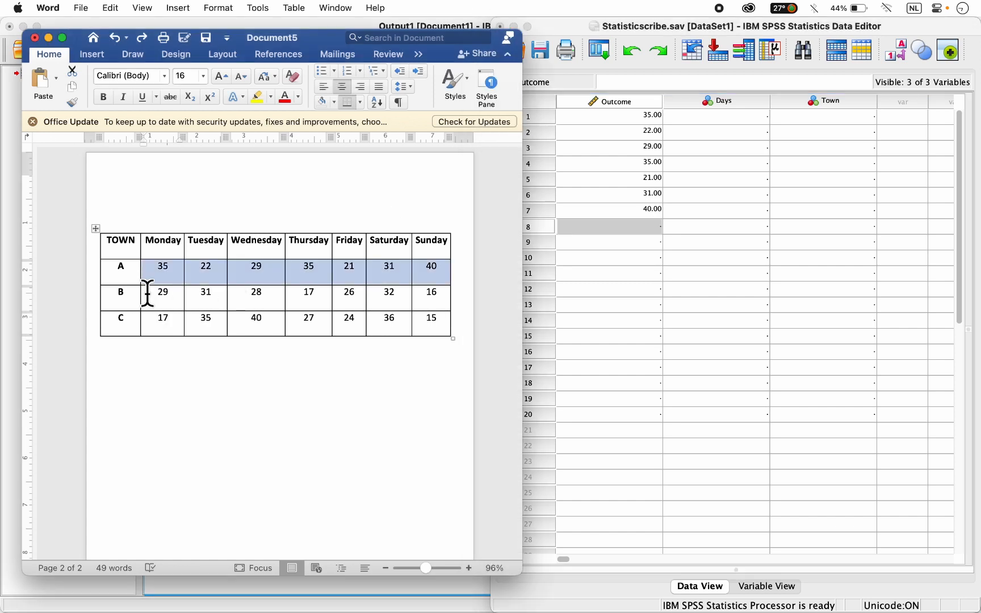
pyautogui.click(146, 292)
pyautogui.moveTo(123, 303); pyautogui.dragTo(431, 299)
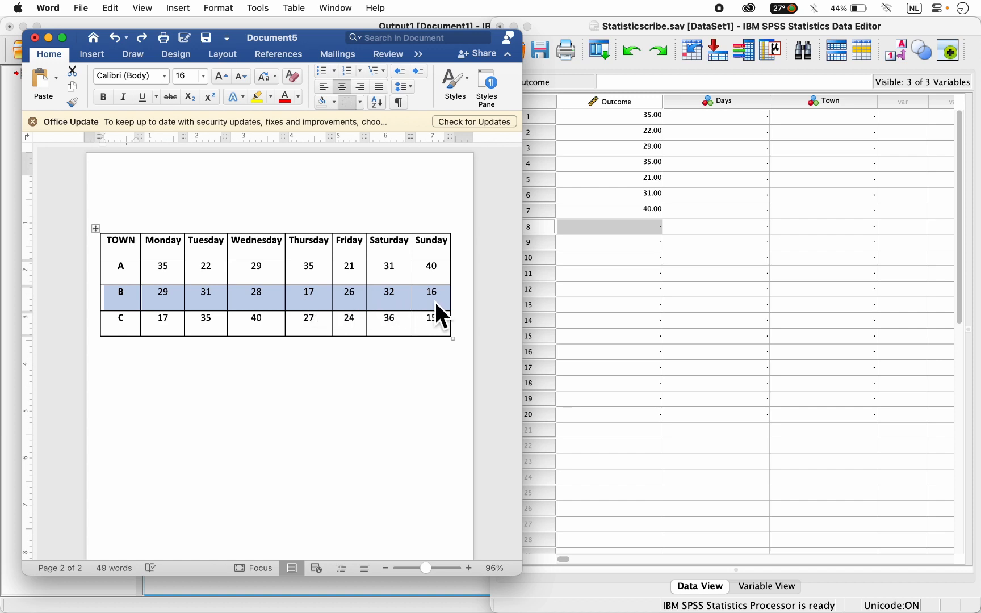
# Enter town B's Monday to Wednesday values 29, 31 and 28 in rows 8 to 10 of the SPSS Outcome column
pyautogui.click(611, 227)
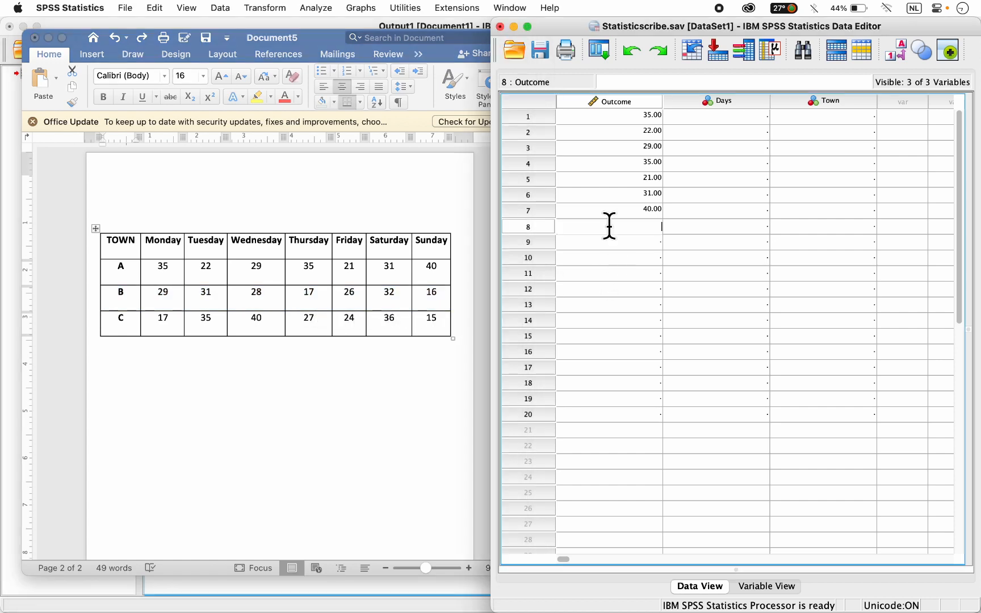
pyautogui.write('29')
pyautogui.press('Return')
pyautogui.write('31')
pyautogui.press('Return')
pyautogui.write('28')
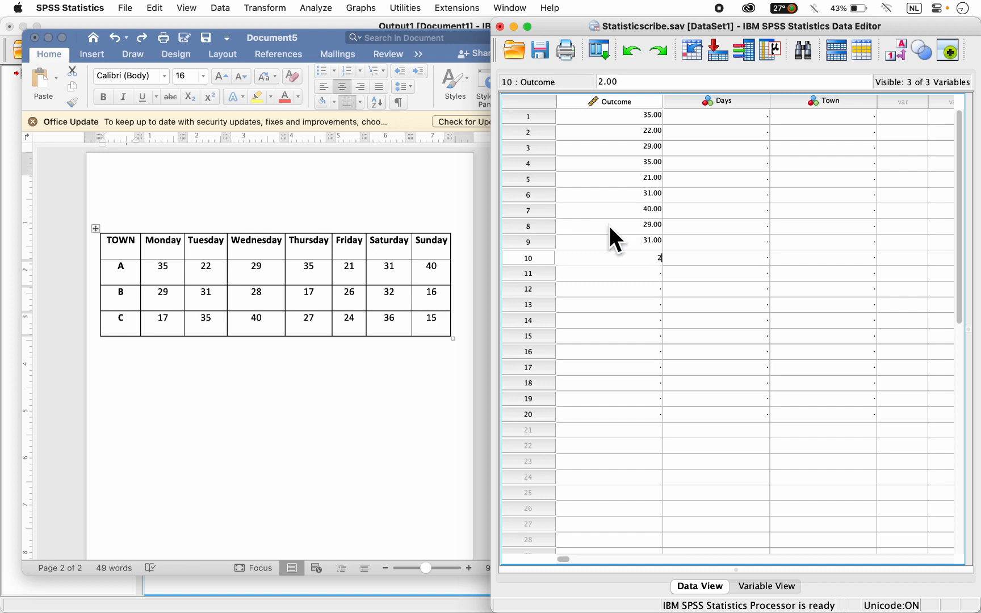
pyautogui.press('Return')
# Enter town B's Thursday to Sunday values 17, 26, 32 and 16 in rows 11 to 14 of the Outcome column
pyautogui.write('17')
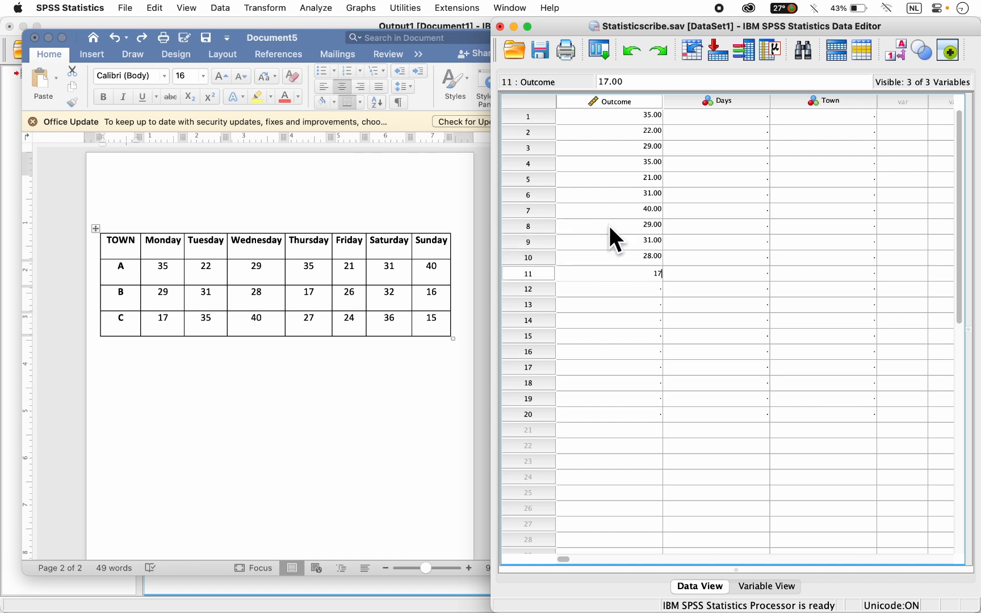
pyautogui.press('Return')
pyautogui.write('26')
pyautogui.press('Return')
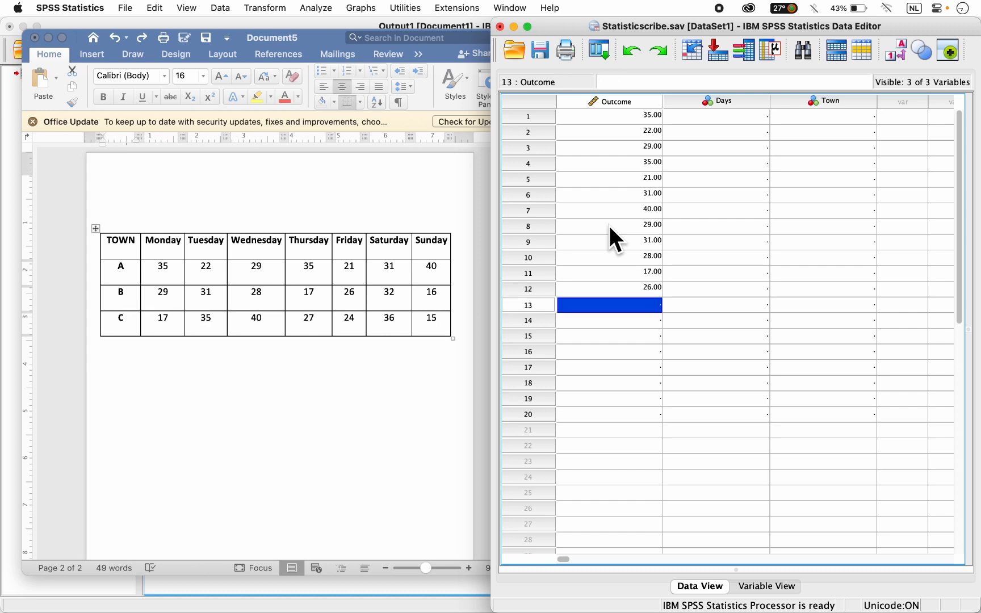
pyautogui.write('32')
pyautogui.press('Return')
pyautogui.write('16')
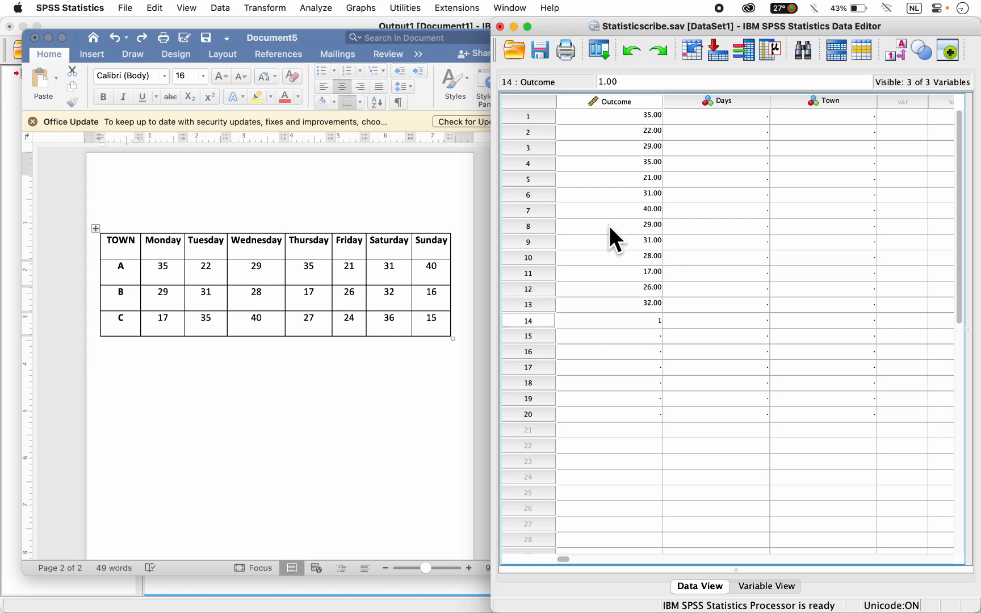
pyautogui.press('Return')
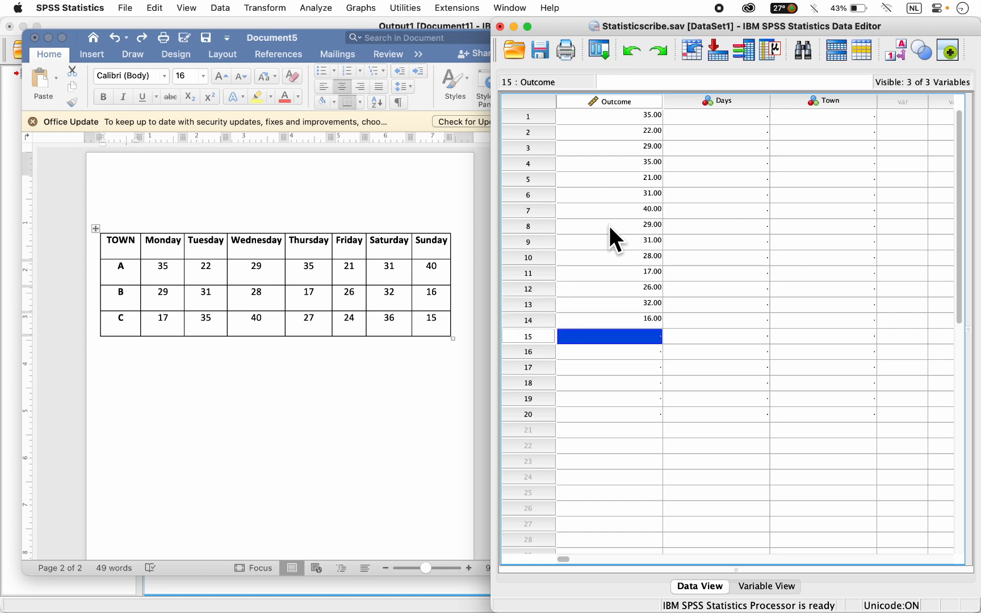
# Highlight the town C row in the Word table as the source for the remaining Outcome values
pyautogui.click(149, 326)
pyautogui.click(130, 328)
pyautogui.moveTo(113, 324); pyautogui.dragTo(432, 324)
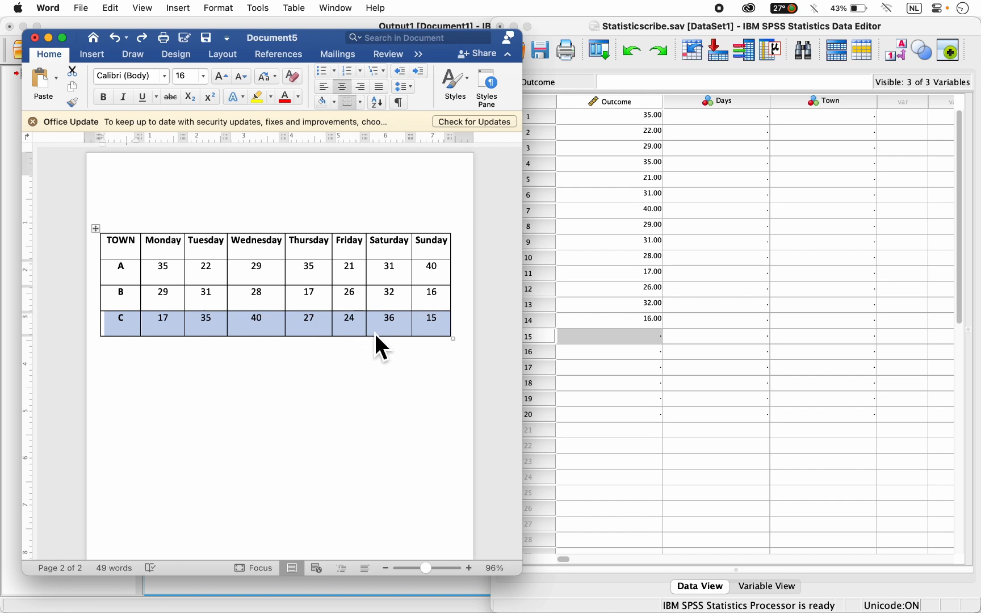
# Enter town C's Monday to Wednesday values 17, 35 and 40 in rows 15 to 17 of the SPSS Outcome column
pyautogui.click(639, 344)
pyautogui.write('17')
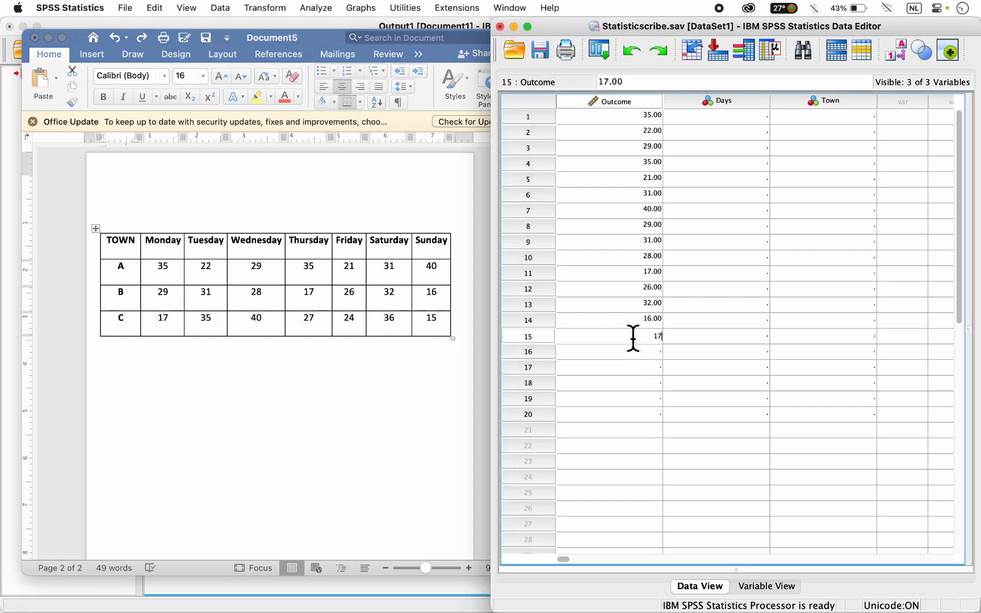
pyautogui.press('Return')
pyautogui.write('35')
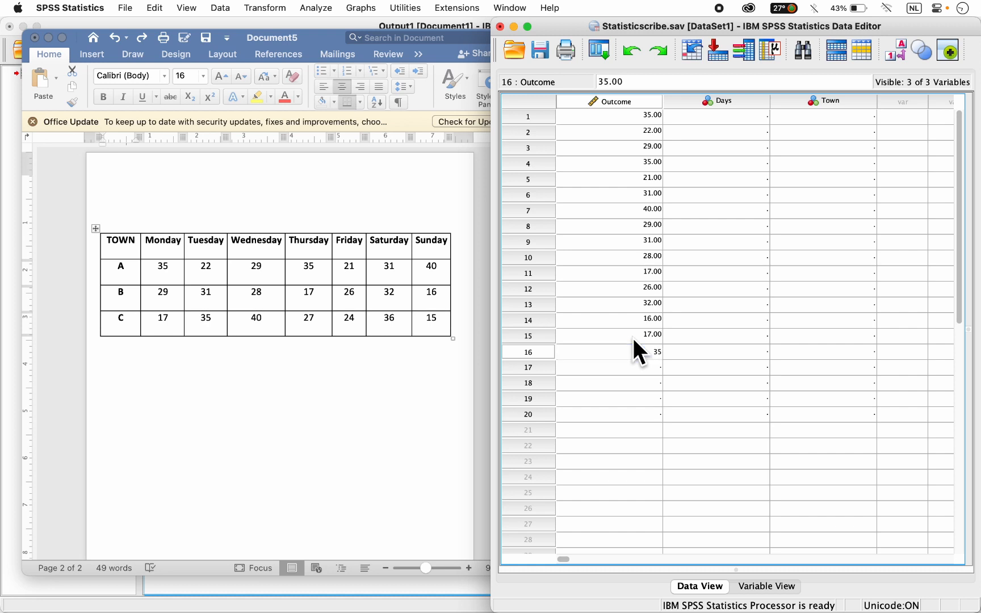
pyautogui.press('Return')
pyautogui.write('40')
pyautogui.press('Return')
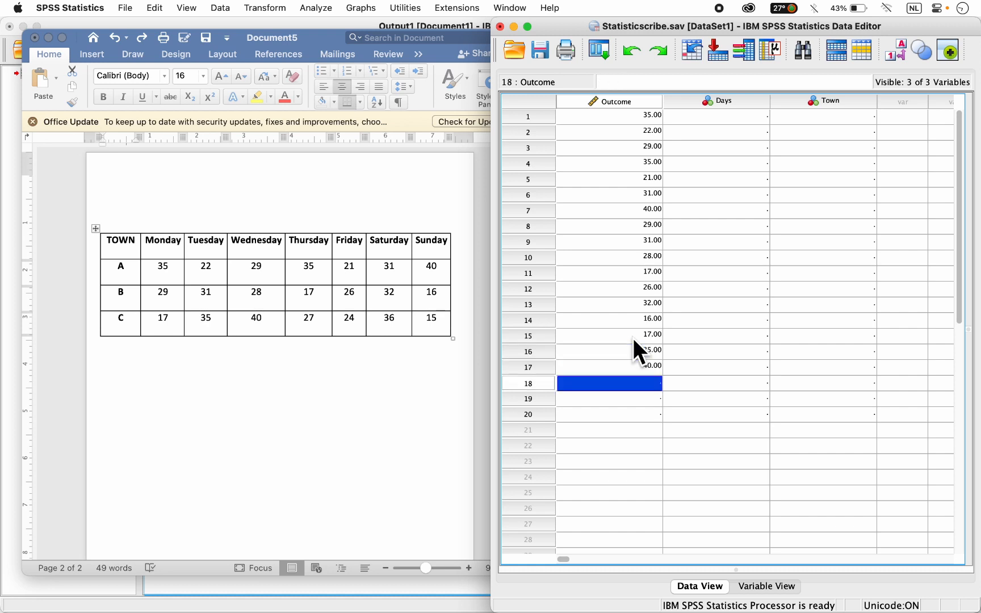
# Enter town C's Thursday to Sunday values 27, 24, 36 and 15 in rows 18 to 21 of the Outcome column
pyautogui.write('27')
pyautogui.press('Return')
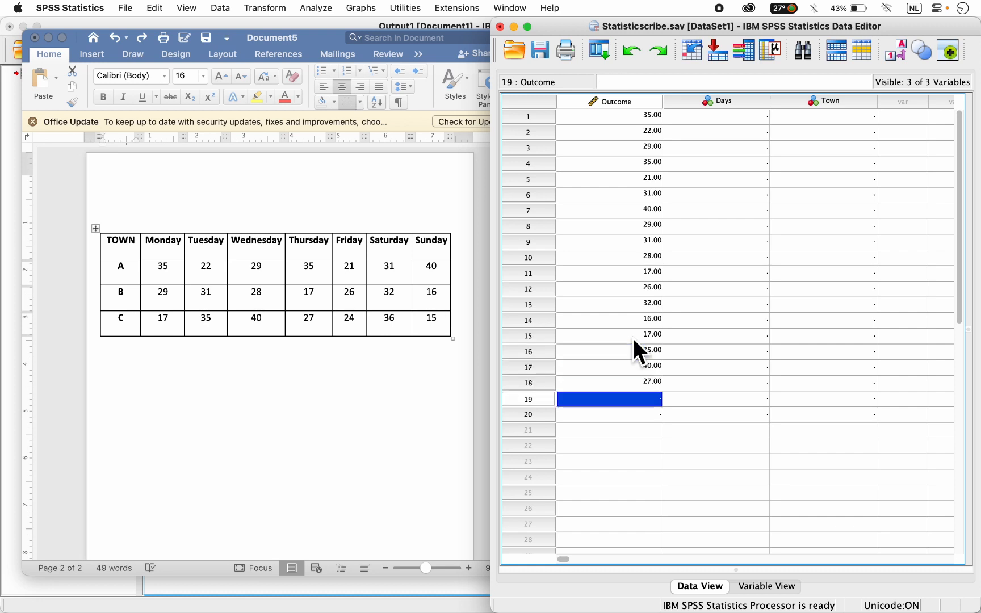
pyautogui.write('24')
pyautogui.press('Return')
pyautogui.write('36')
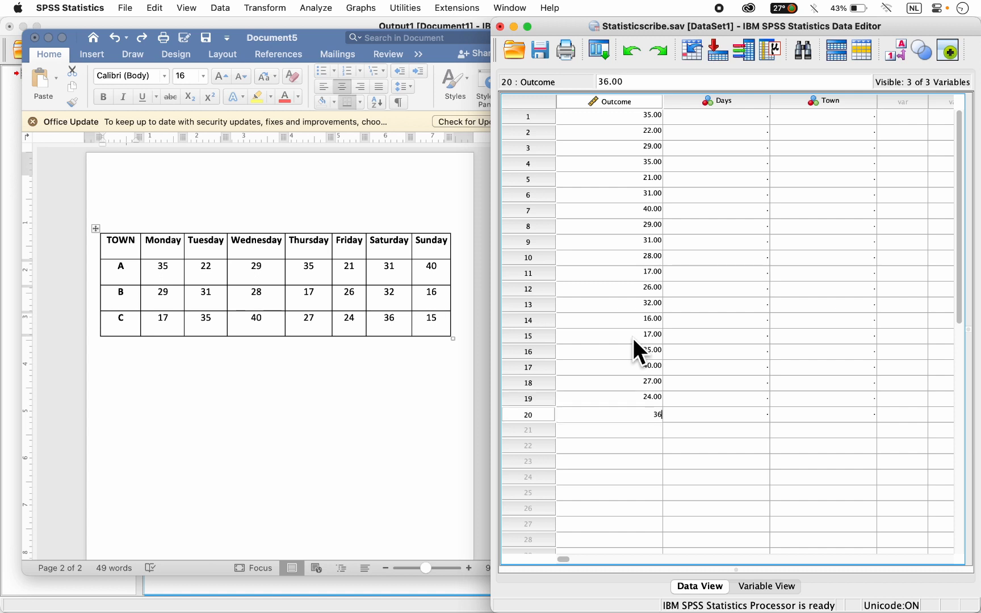
pyautogui.press('Return')
pyautogui.write('15')
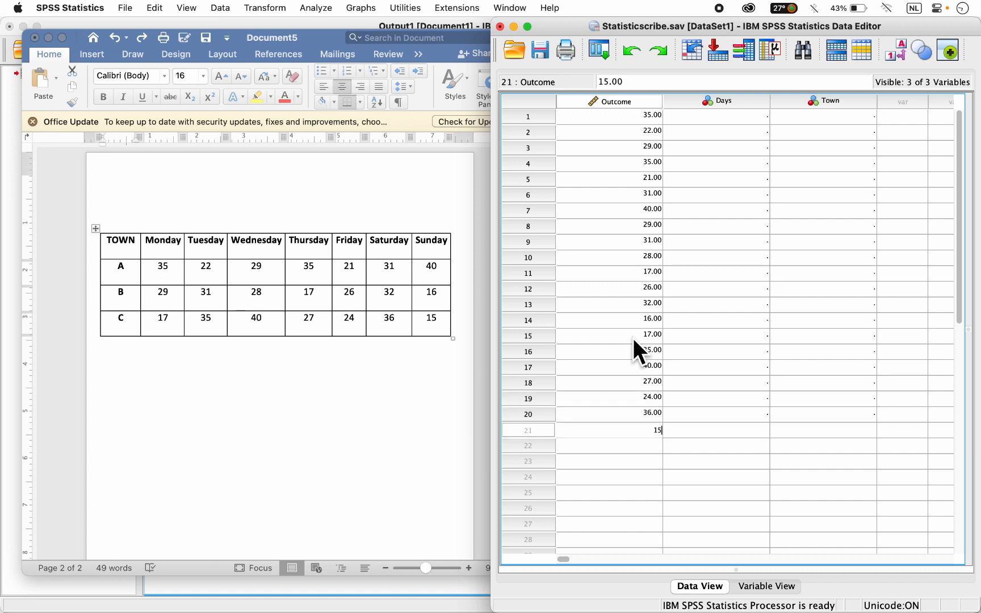
pyautogui.press('Return')
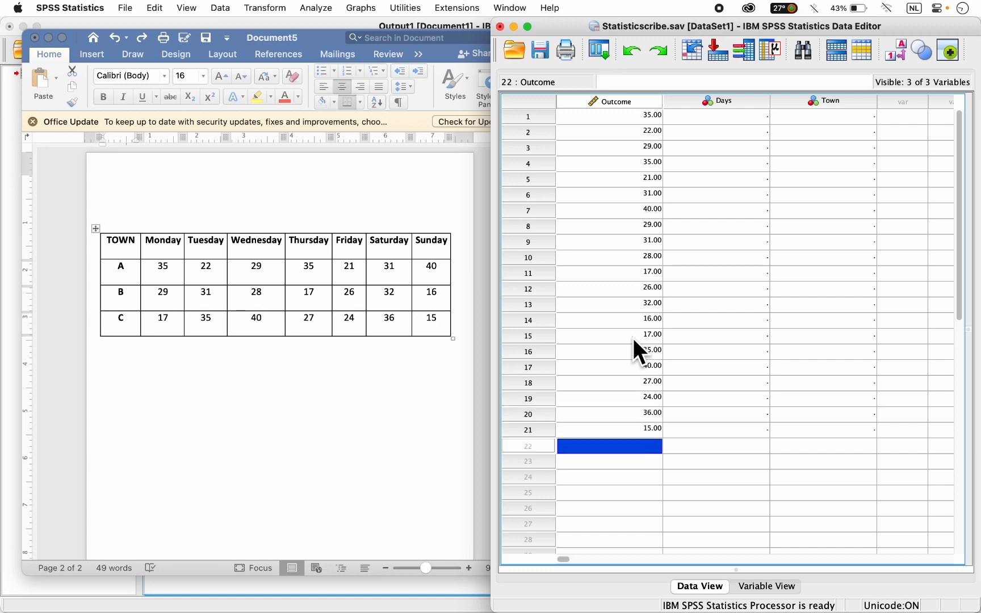
# Check rows 1 to 7 of the Outcome column against town A's Monday to Sunday values in the Word table
pyautogui.click(617, 430)
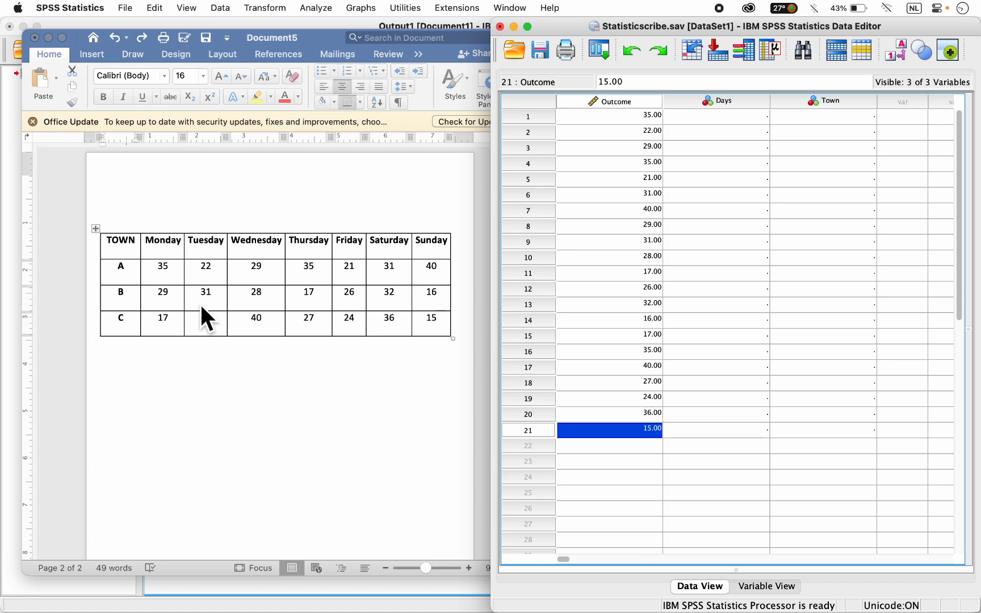
pyautogui.click(608, 117)
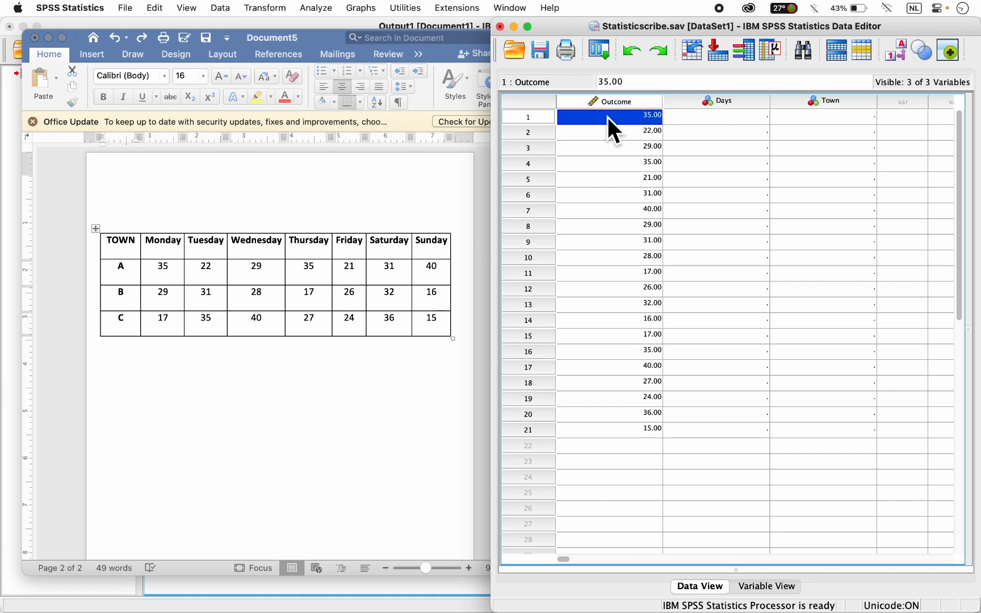
pyautogui.click(169, 279)
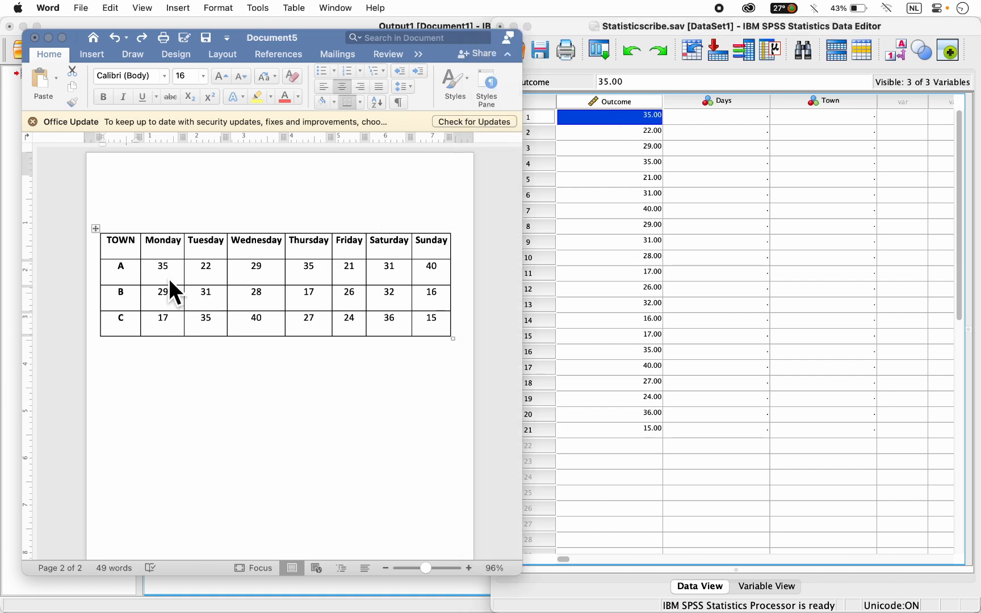
pyautogui.moveTo(164, 267); pyautogui.dragTo(429, 272)
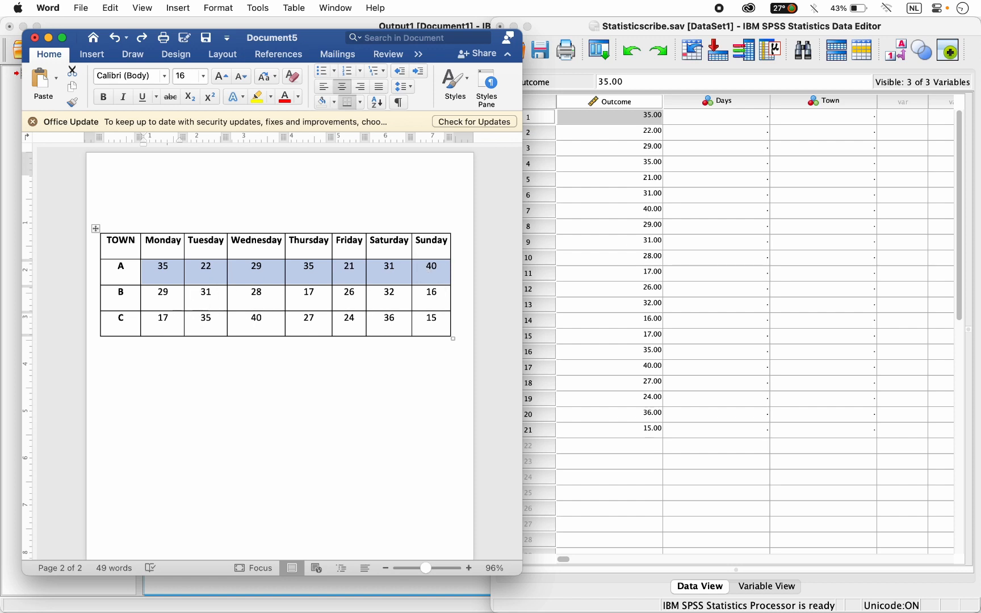
pyautogui.click(659, 124)
pyautogui.press('Down')
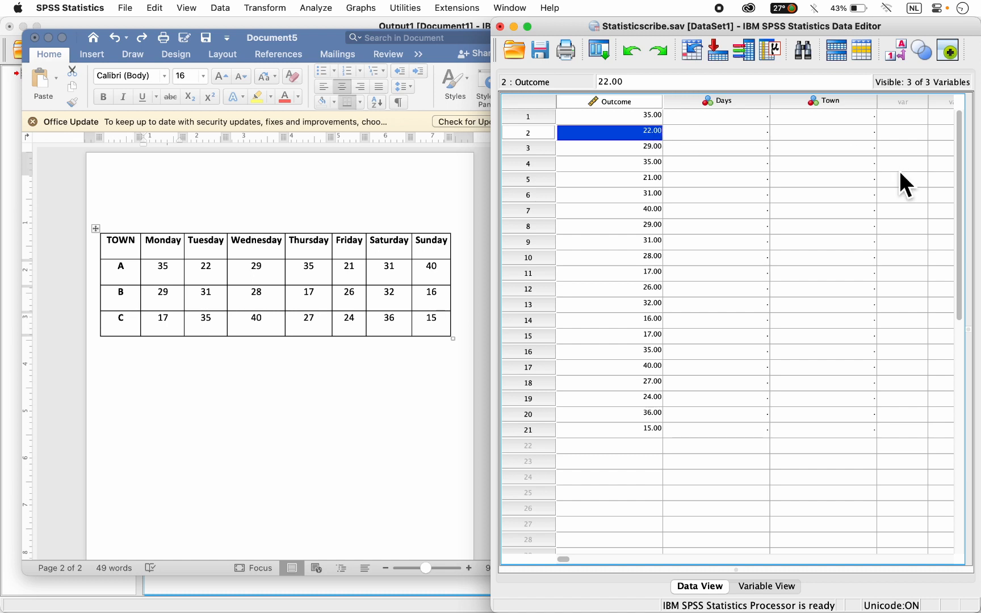
pyautogui.press('Down')
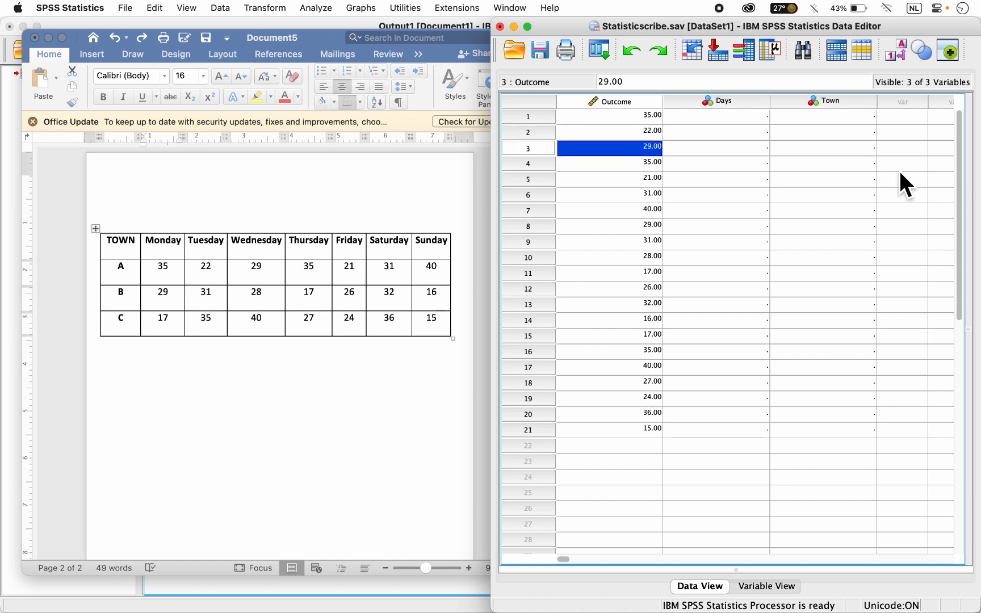
pyautogui.press('Down')
pyautogui.press('Down')
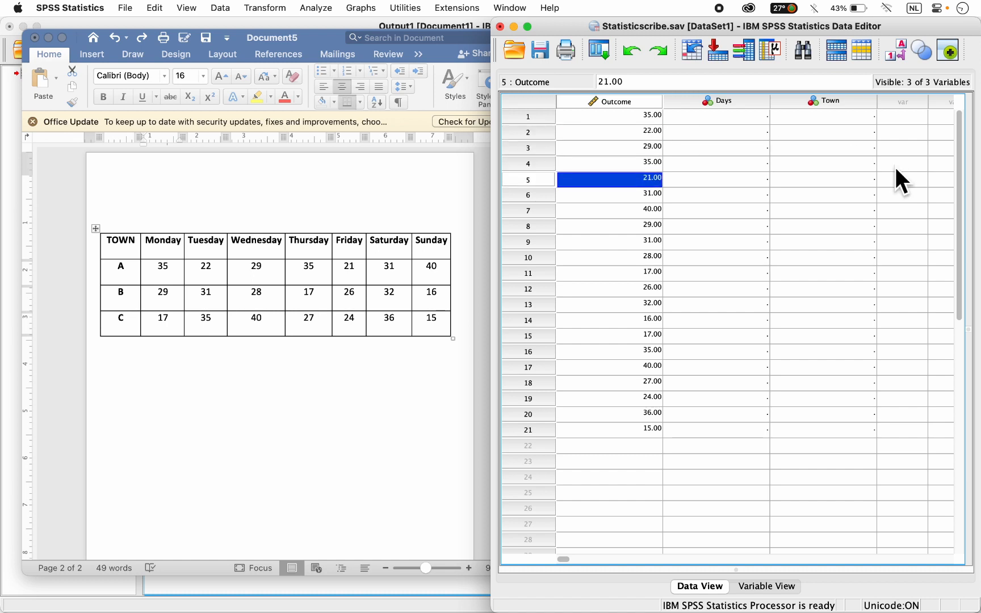
pyautogui.press('Down')
pyautogui.press('Down')
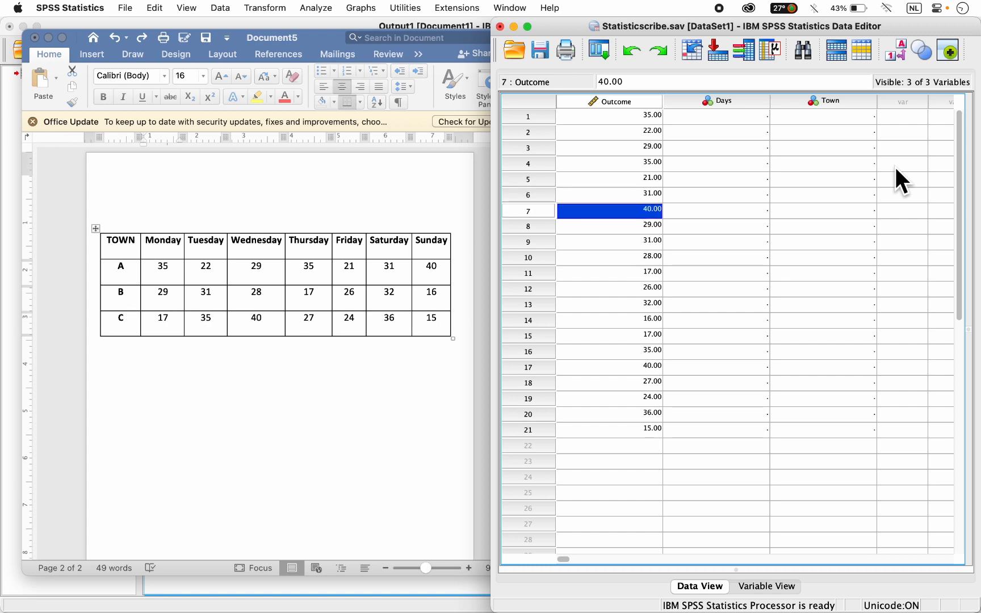
# Check rows 8 to 14 of the Outcome column against the town B row in the Word table
pyautogui.click(129, 293)
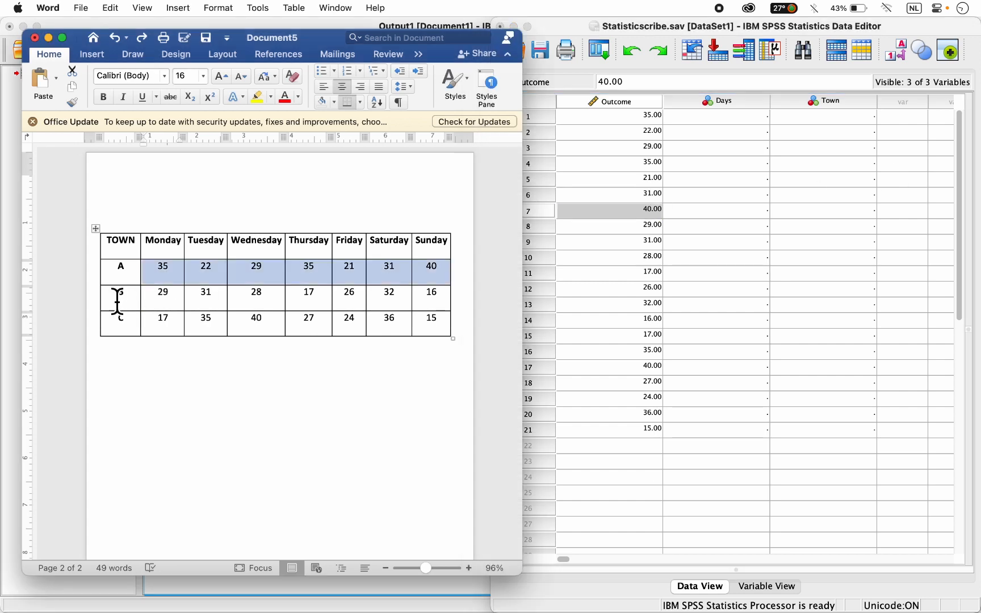
pyautogui.moveTo(116, 301); pyautogui.dragTo(462, 300)
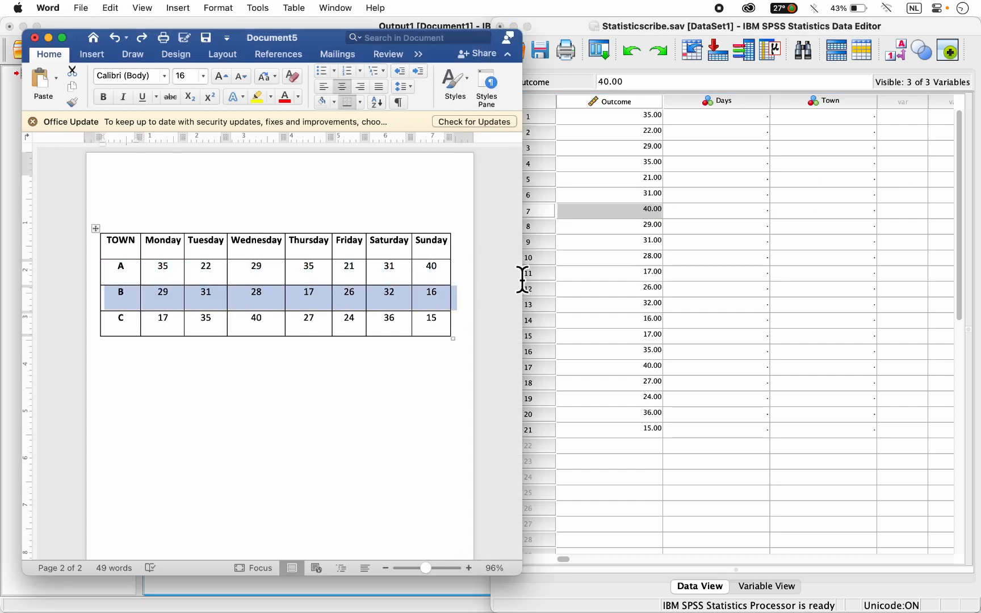
pyautogui.click(619, 229)
pyautogui.press('Down')
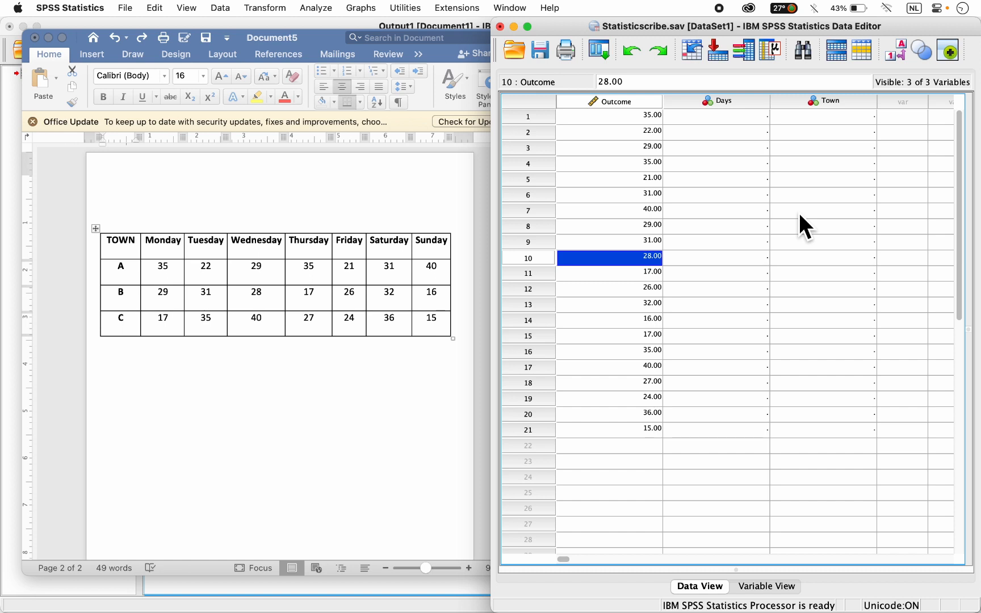
pyautogui.press('Down')
pyautogui.press('Down')
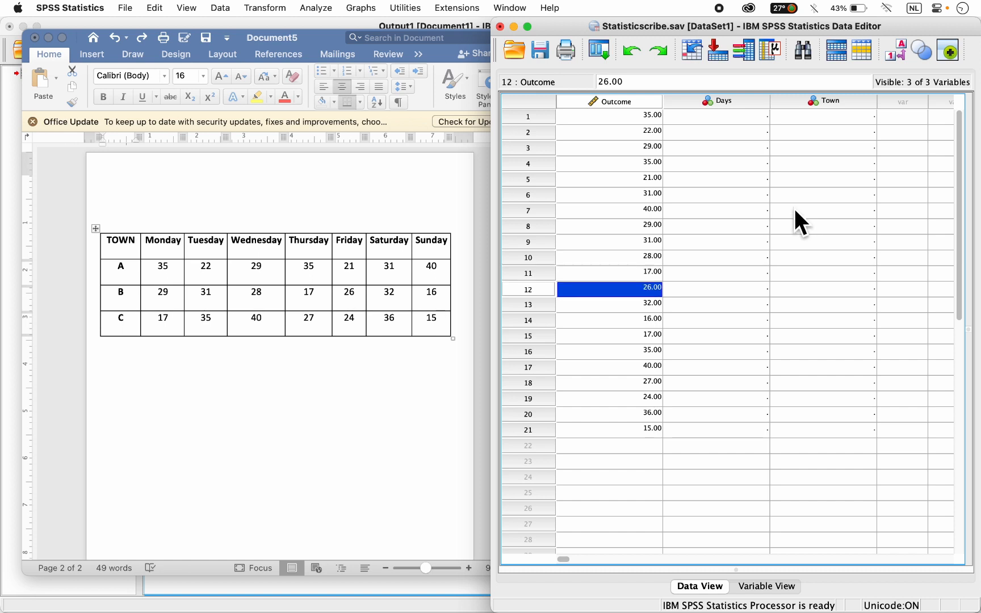
pyautogui.press('Down')
pyautogui.press('Down')
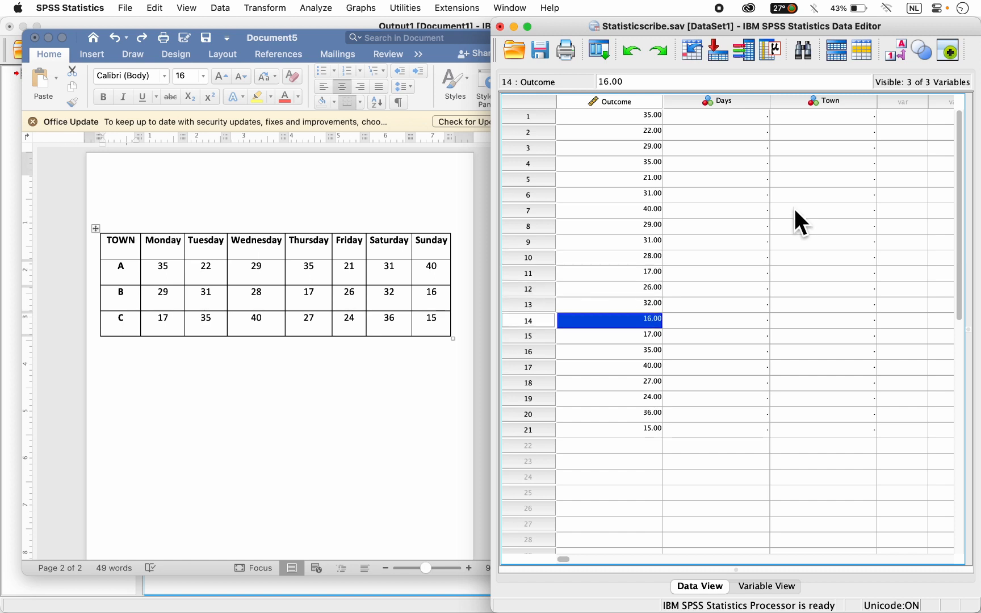
# Check rows 15 to 21 of the Outcome column against the town C row in the Word table
pyautogui.click(119, 321)
pyautogui.moveTo(120, 328); pyautogui.dragTo(451, 339)
pyautogui.click(660, 336)
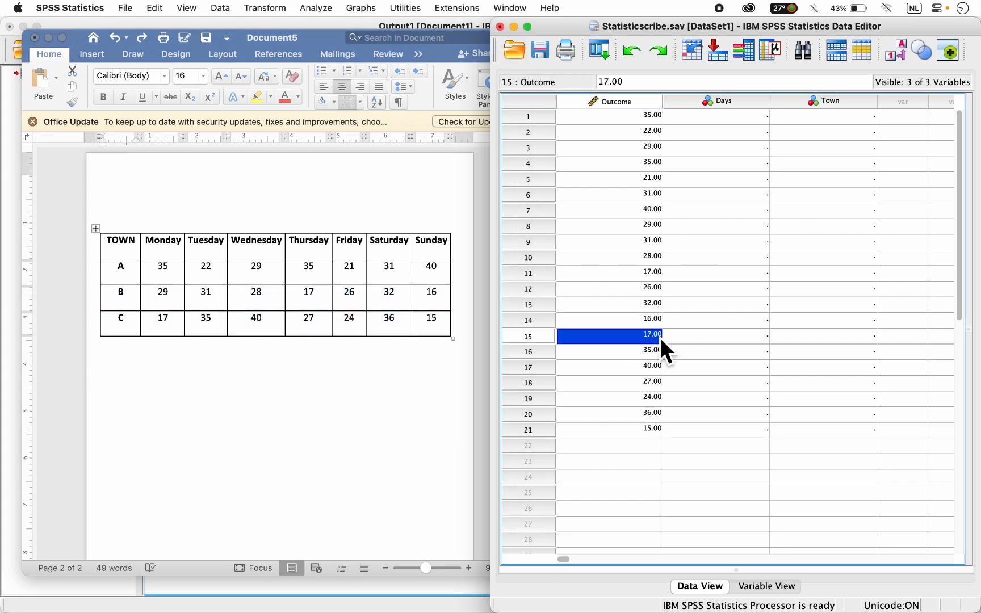
pyautogui.press('Down')
pyautogui.press('Down')
pyautogui.press('Down')
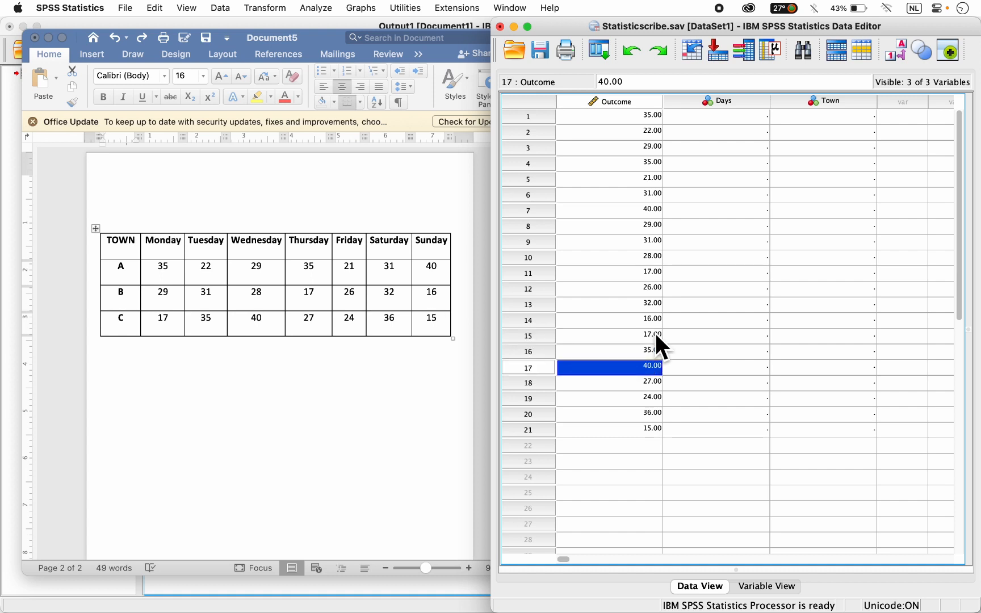
pyautogui.press('Down')
pyautogui.press('Down')
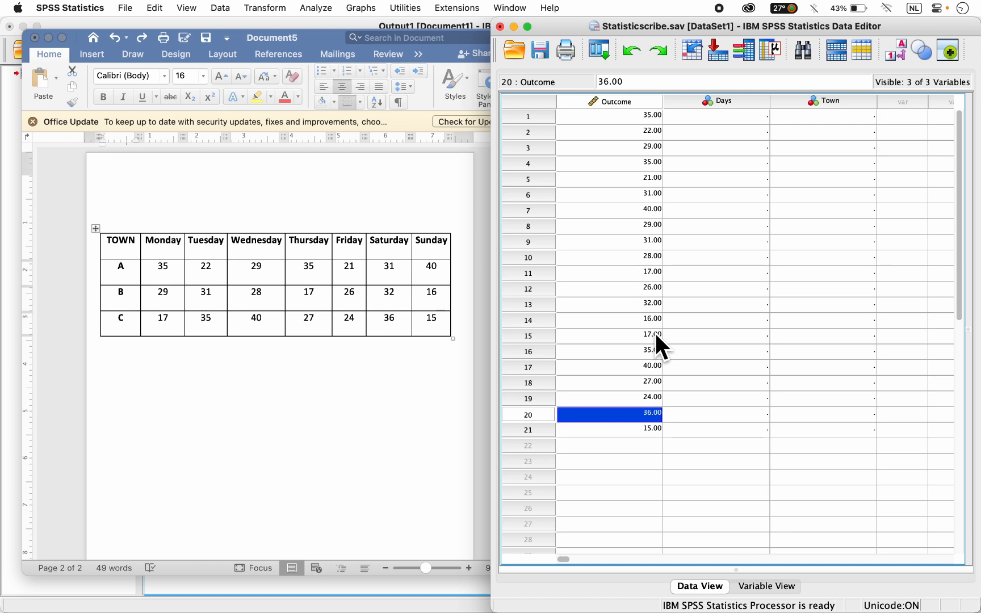
pyautogui.press('Down')
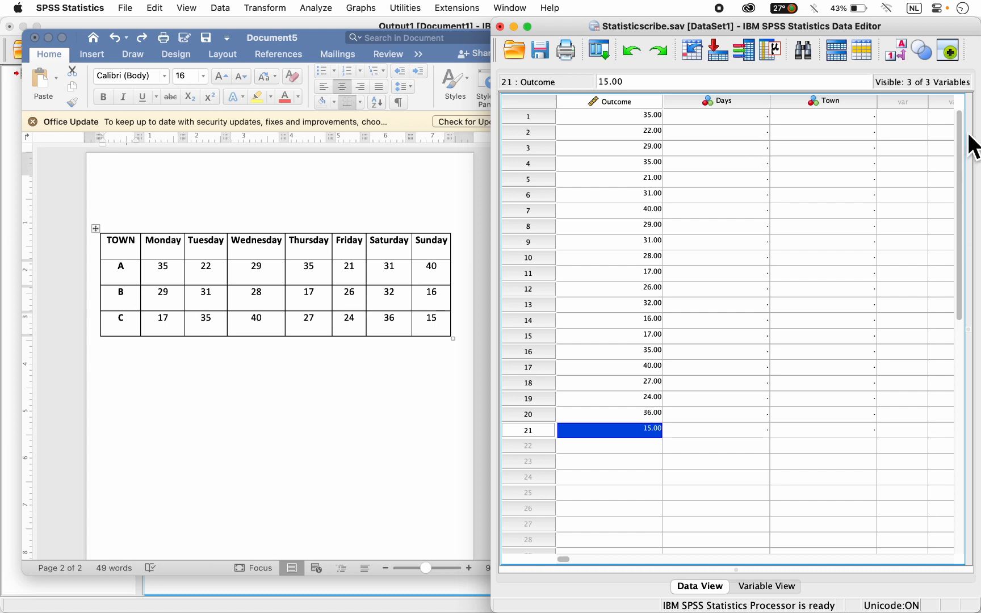
# Enter day codes 1 to 7 in rows 1 to 7 of the Days column for town A's Monday to Sunday values
pyautogui.click(732, 117)
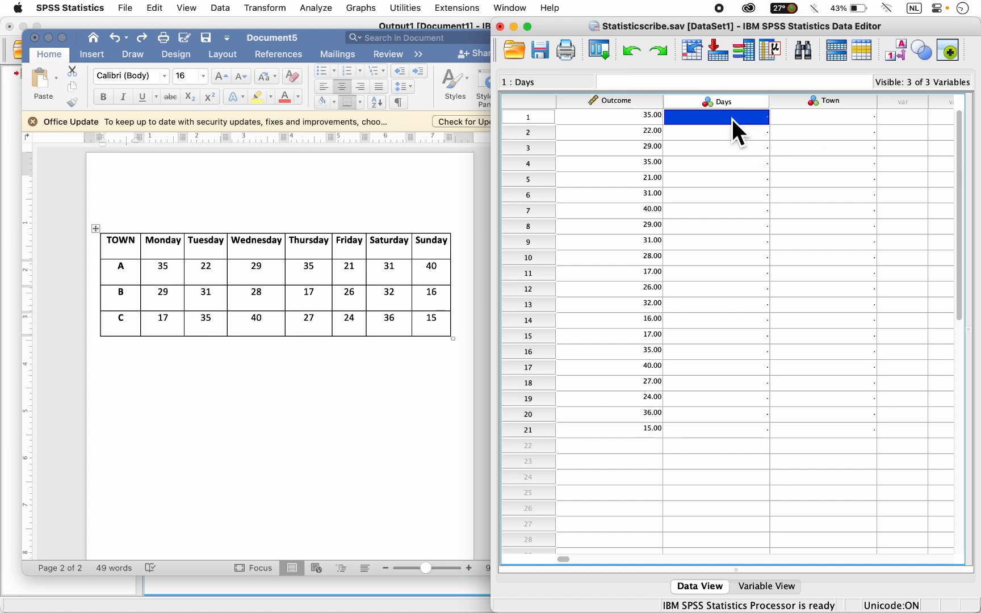
pyautogui.click(152, 278)
pyautogui.moveTo(153, 283); pyautogui.dragTo(409, 281)
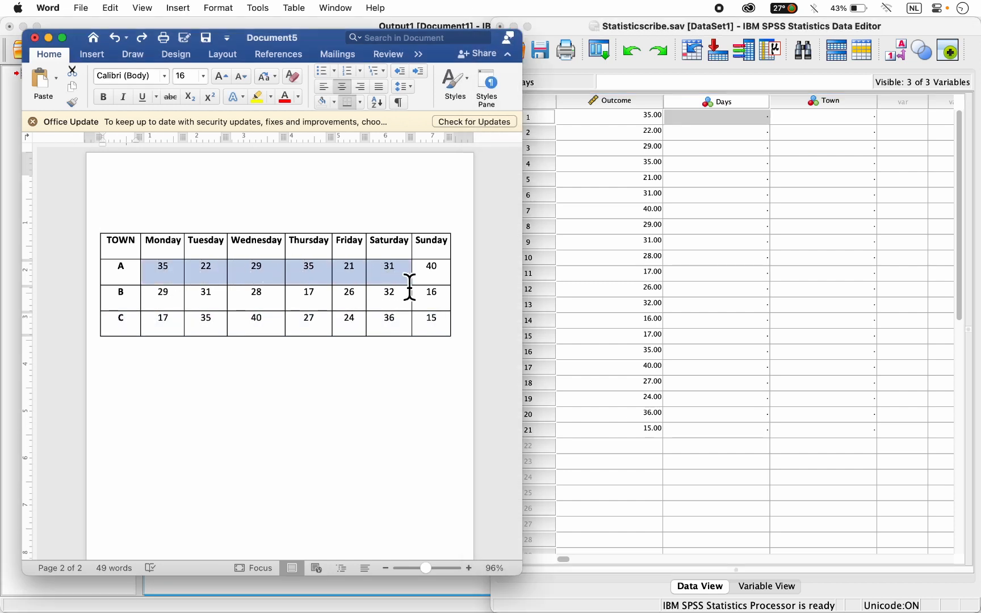
pyautogui.moveTo(137, 277); pyautogui.dragTo(442, 274)
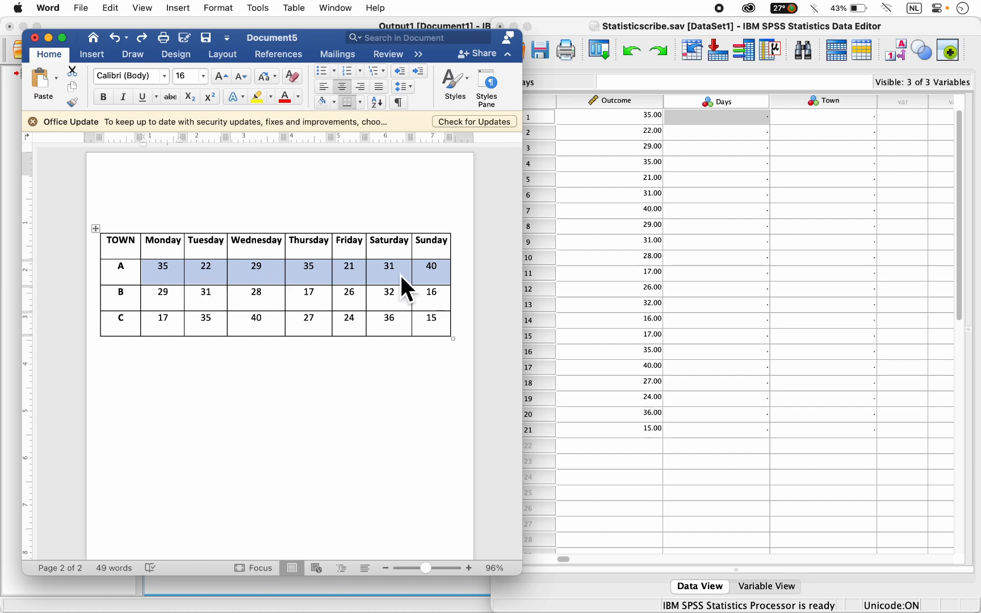
pyautogui.click(736, 121)
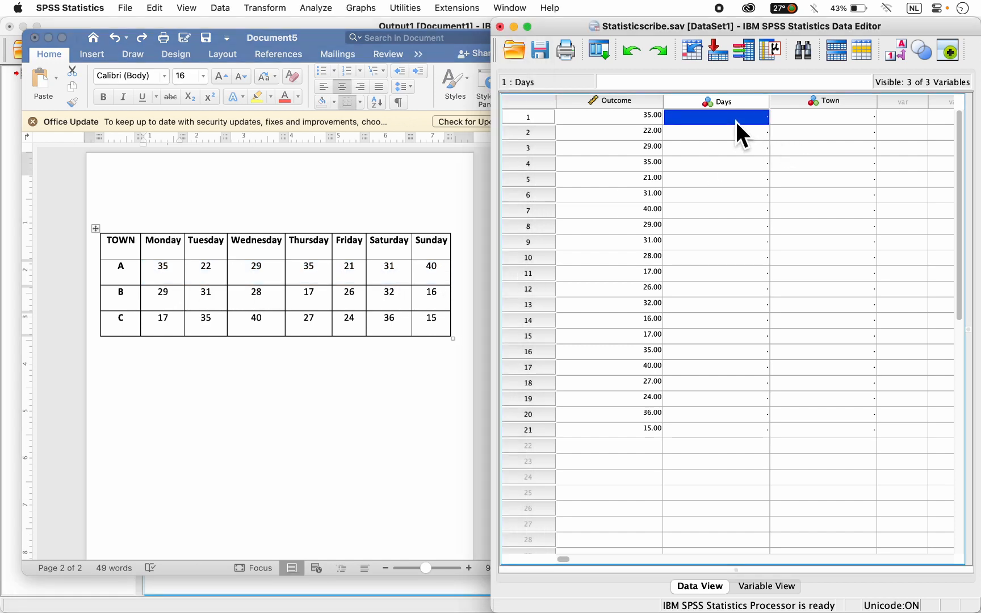
pyautogui.write('1')
pyautogui.press('Return')
pyautogui.write('2 3 ')
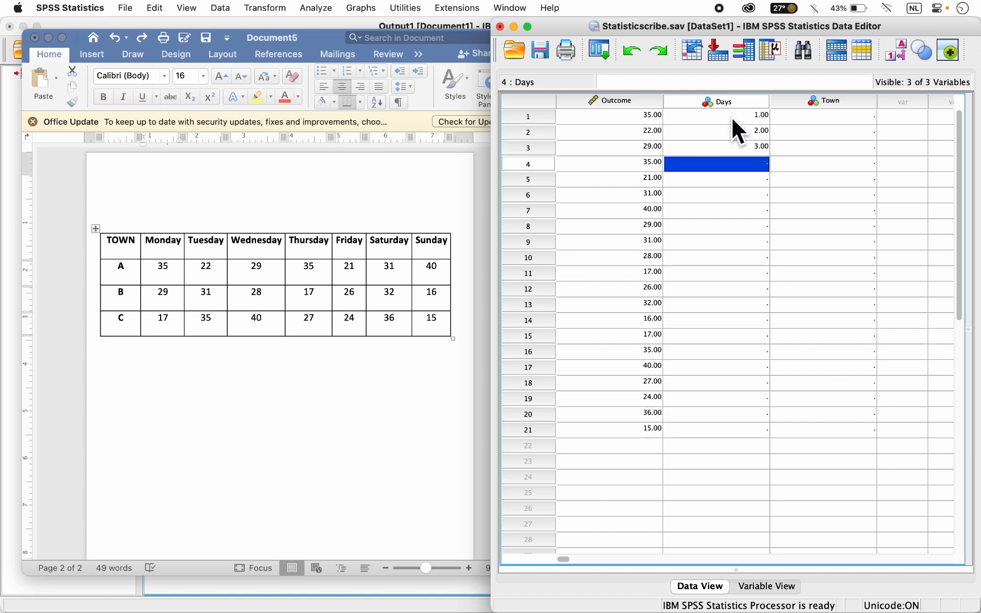
pyautogui.write('4 5 6')
pyautogui.press('Return')
pyautogui.write('7')
pyautogui.press('Return')
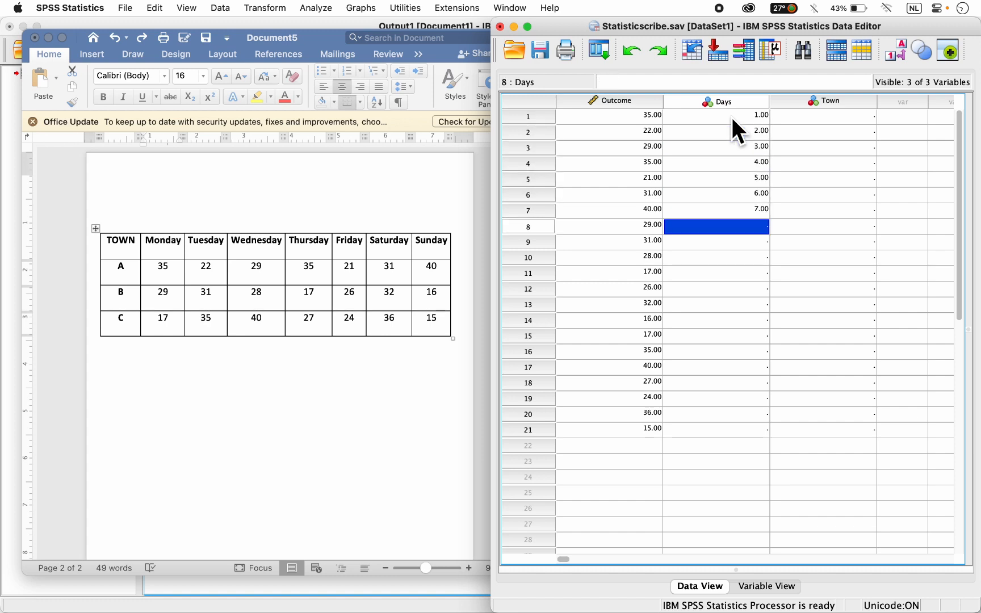
# Enter day codes 1 to 7 in rows 8 to 14 of the Days column for the town B values
pyautogui.click(187, 312)
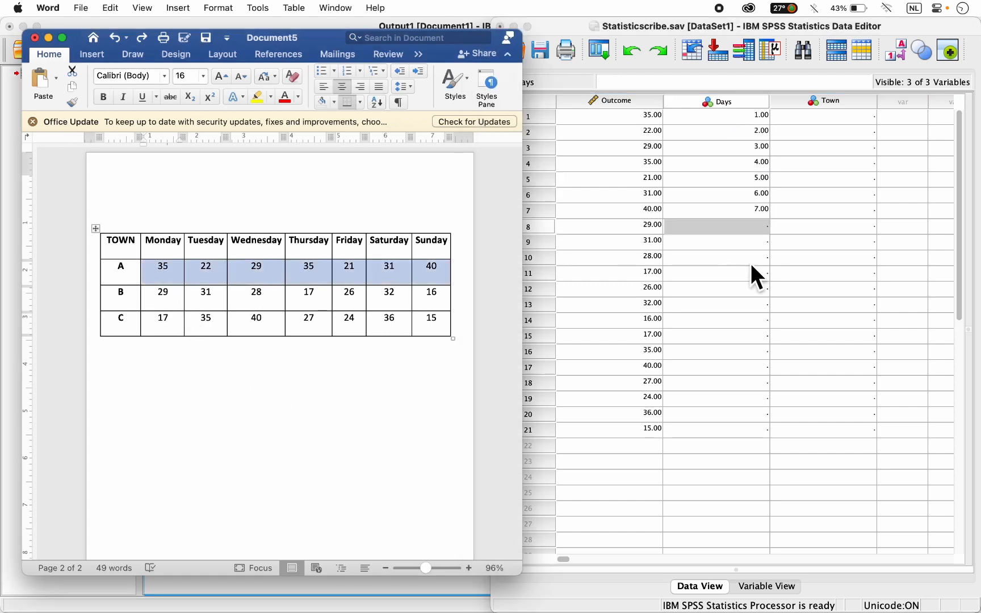
pyautogui.click(164, 293)
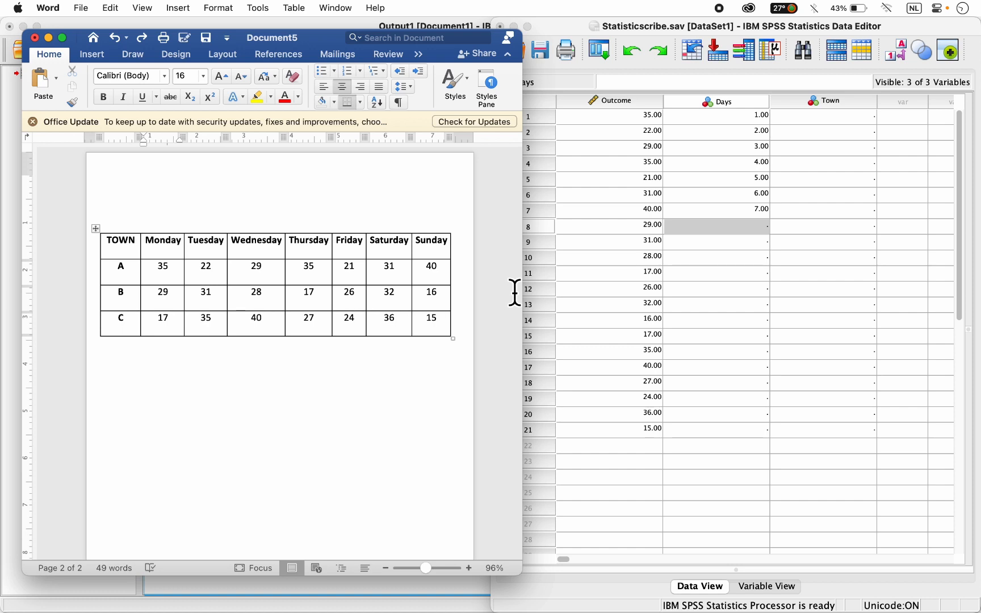
pyautogui.click(727, 241)
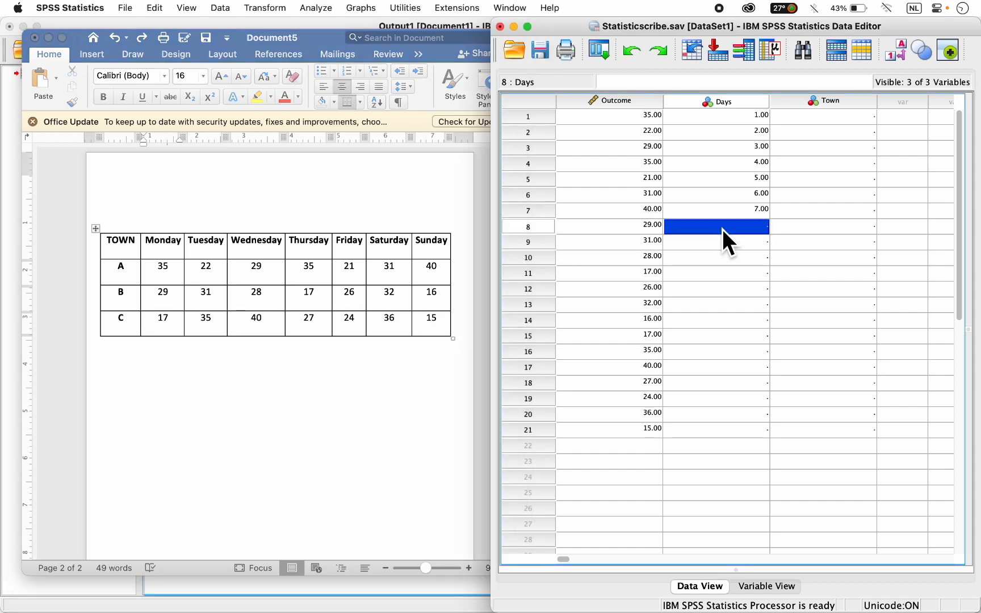
pyautogui.doubleClick(722, 230)
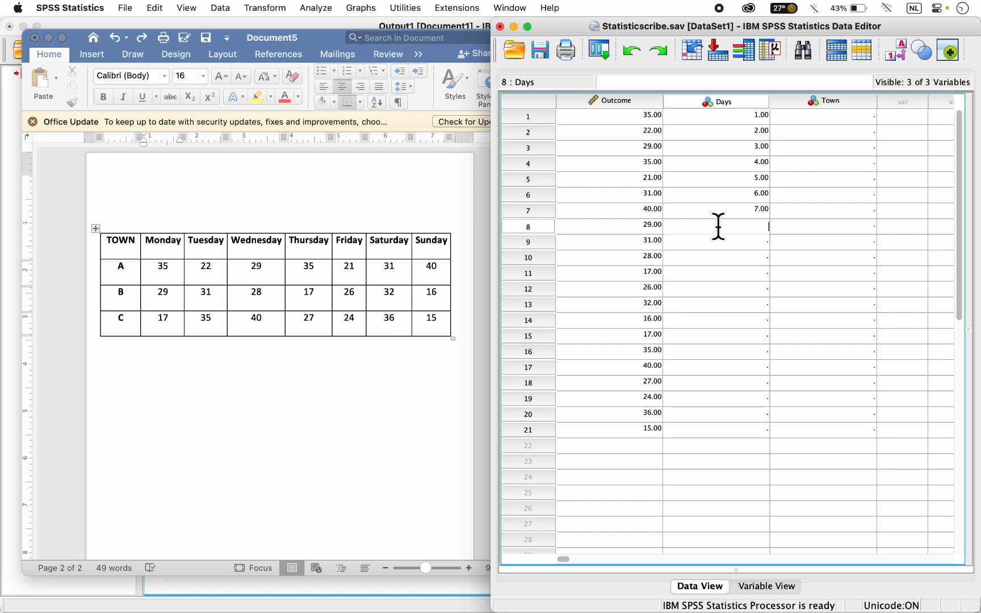
pyautogui.press('1')
pyautogui.press('Return')
pyautogui.write('2')
pyautogui.press('Return')
pyautogui.write('3')
pyautogui.press('Return')
pyautogui.write('4')
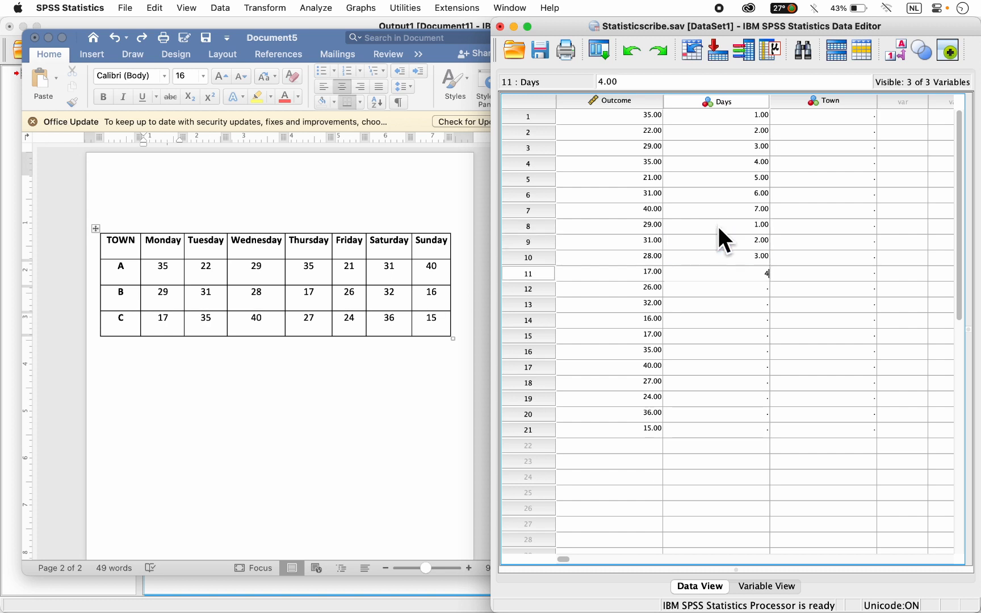
pyautogui.press('Return')
pyautogui.write('5')
pyautogui.press('Return')
pyautogui.write('6')
pyautogui.press('Return')
pyautogui.write('7')
pyautogui.press('Return')
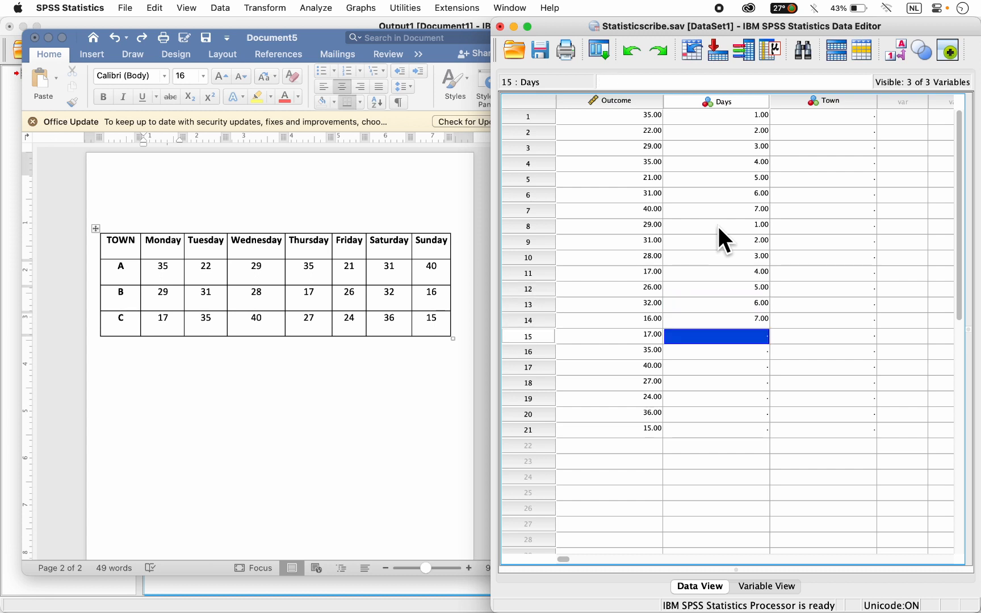
# Enter day codes 1 to 7 in rows 15 to 21 of the Days column for the town C values
pyautogui.click(166, 326)
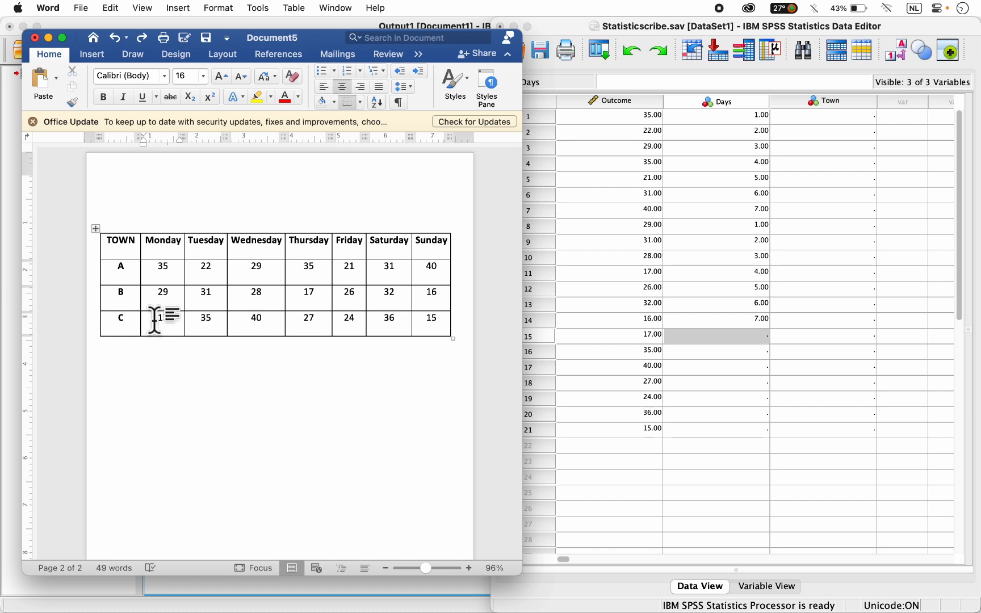
pyautogui.moveTo(155, 320); pyautogui.dragTo(437, 320)
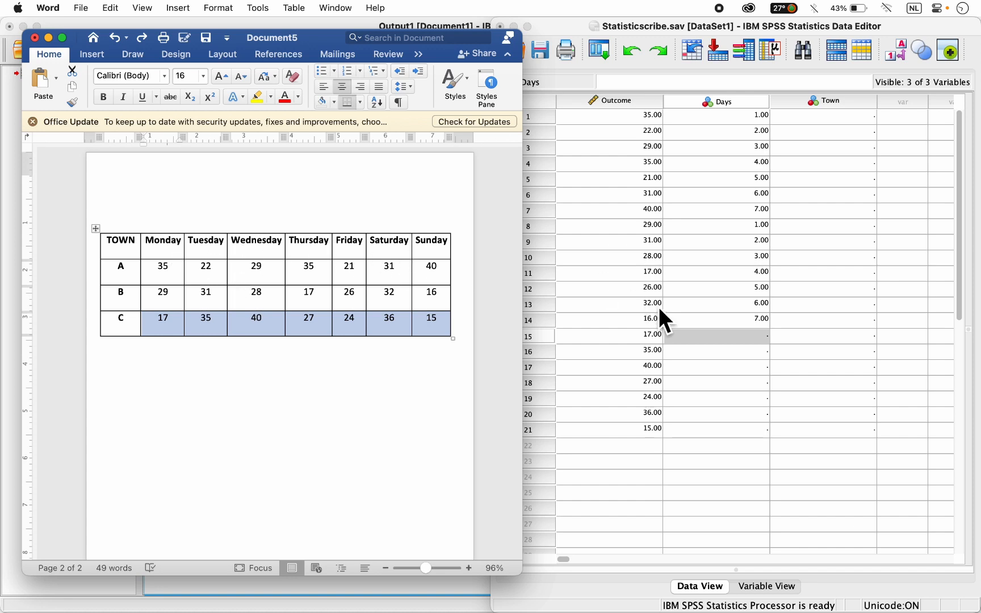
pyautogui.click(687, 335)
pyautogui.write('1')
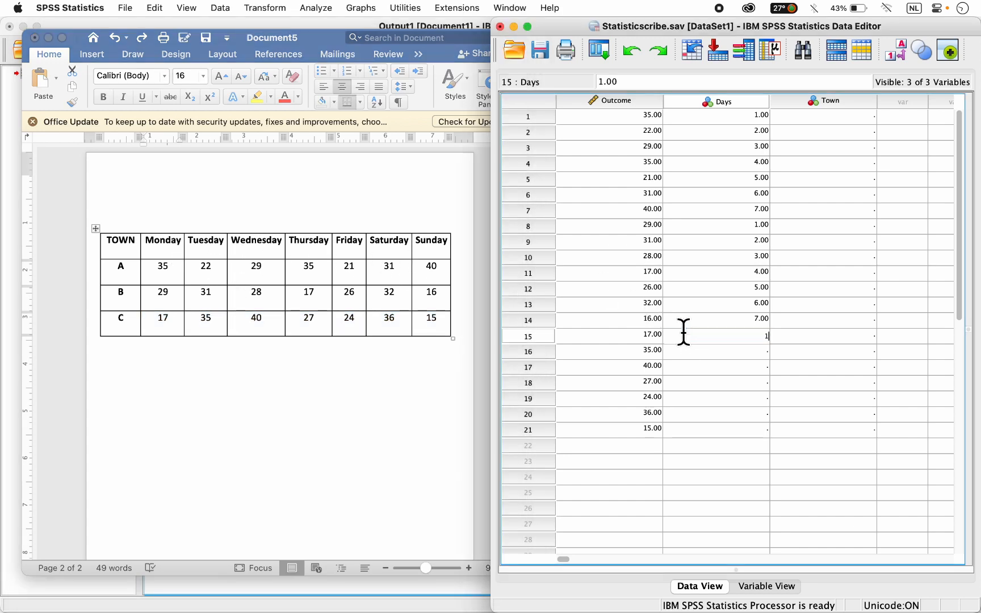
pyautogui.press('Return')
pyautogui.write('2')
pyautogui.press('Return')
pyautogui.write('3')
pyautogui.press('Return')
pyautogui.write('4')
pyautogui.press('Return')
pyautogui.write('5')
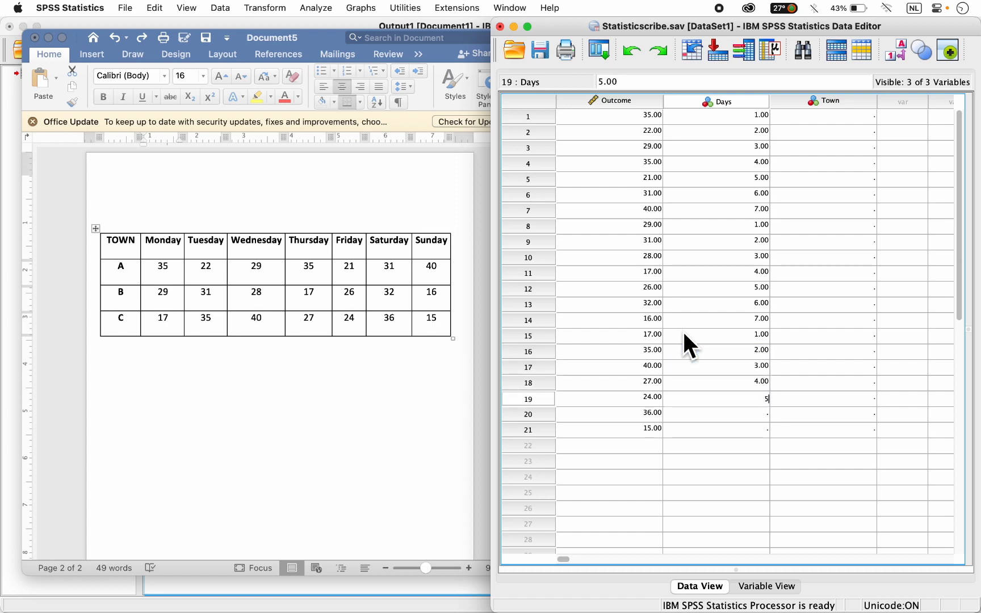
pyautogui.press('Return')
pyautogui.write('6')
pyautogui.press('Return')
pyautogui.write('7')
pyautogui.press('Return')
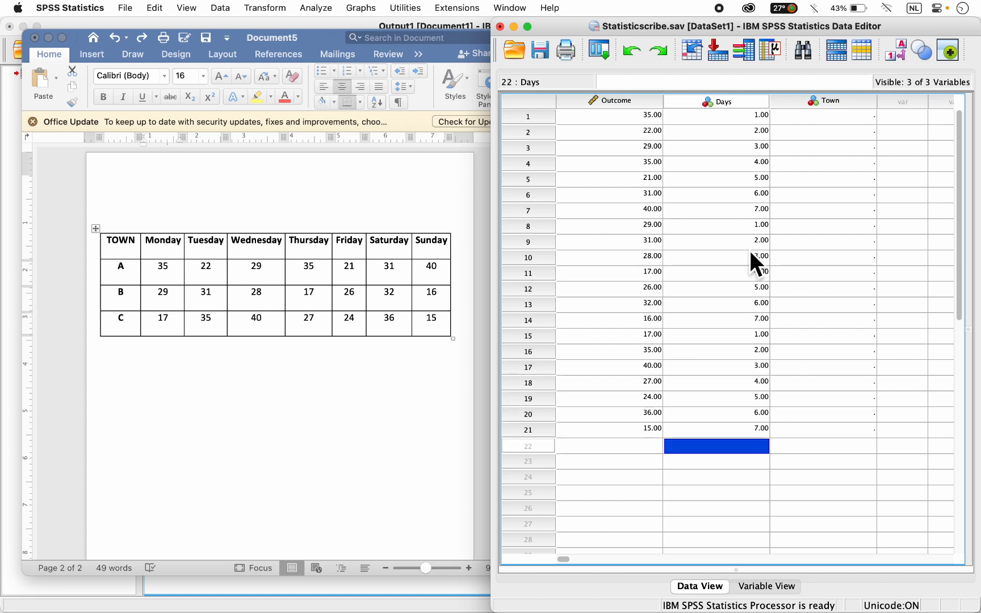
# Enter town code 1 in rows 1 to 7 of the Town column for the town A values
pyautogui.click(825, 115)
pyautogui.click(820, 123)
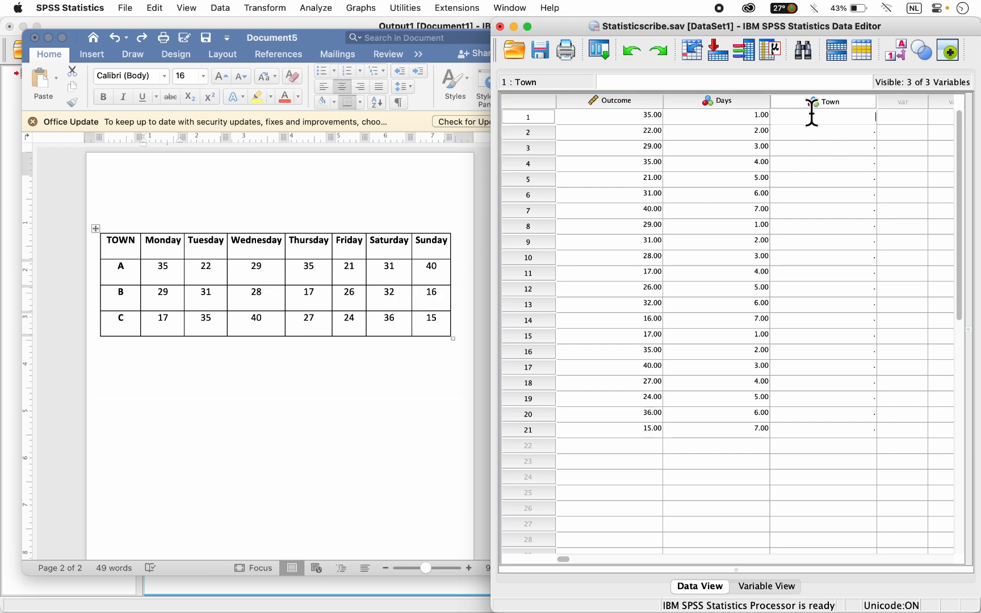
pyautogui.write('1')
pyautogui.press('Return')
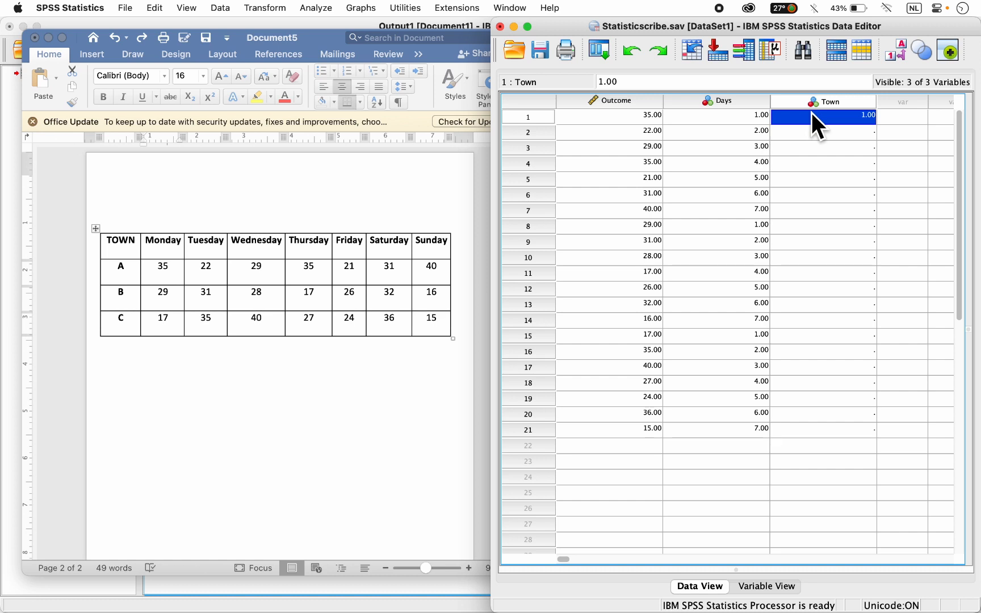
pyautogui.press('Return')
pyautogui.write('1')
pyautogui.press('Return')
pyautogui.write('1')
pyautogui.press('Return')
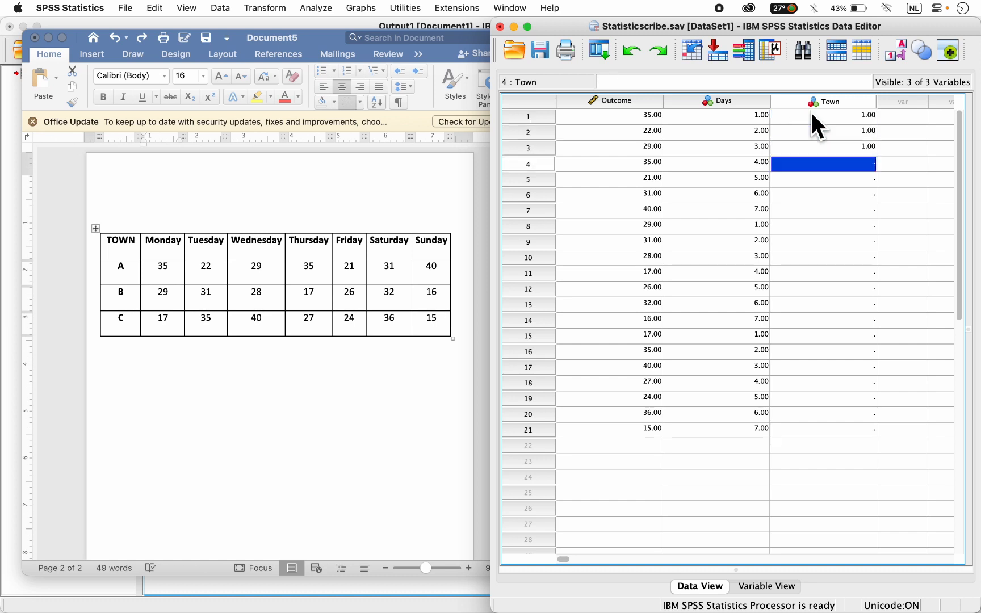
pyautogui.write('1')
pyautogui.press('Return')
pyautogui.write('1')
pyautogui.press('Return')
pyautogui.write('1')
pyautogui.press('Return')
pyautogui.write('1')
pyautogui.press('Return')
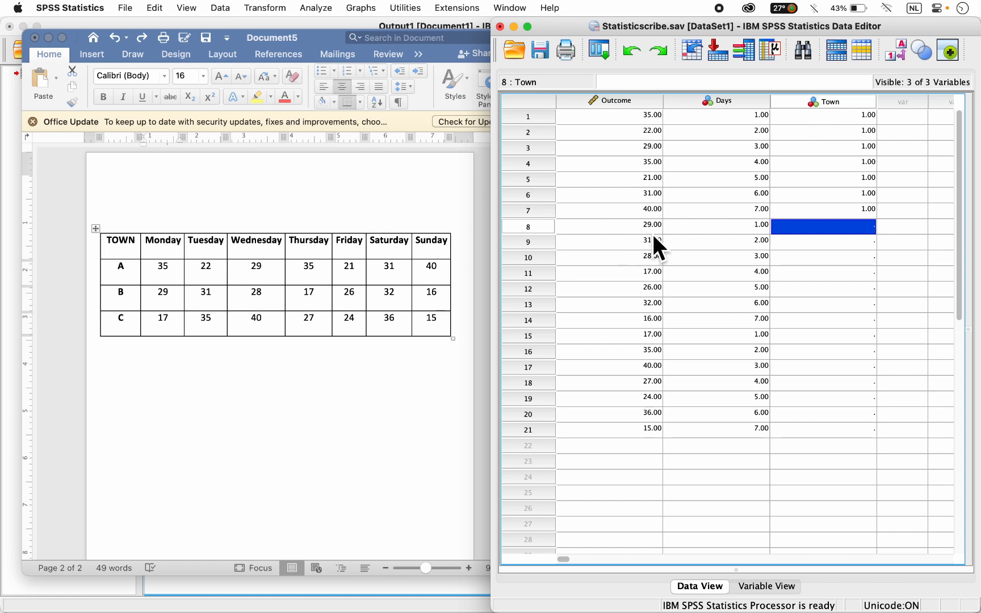
# Enter town code 2 in rows 8 to 14 of the Town column for the town B values
pyautogui.click(167, 309)
pyautogui.click(165, 312)
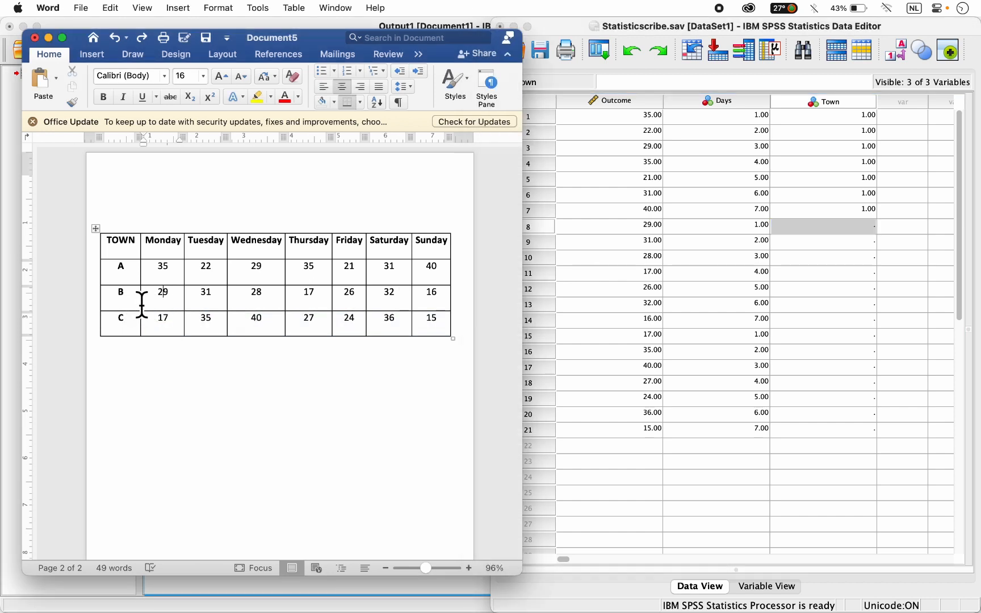
pyautogui.moveTo(163, 300); pyautogui.dragTo(437, 296)
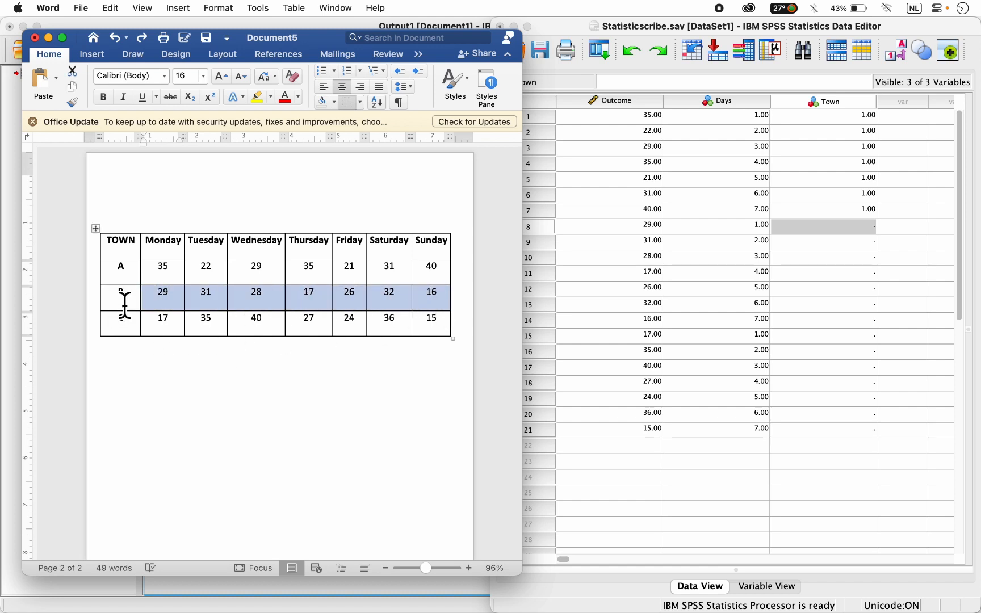
pyautogui.click(830, 229)
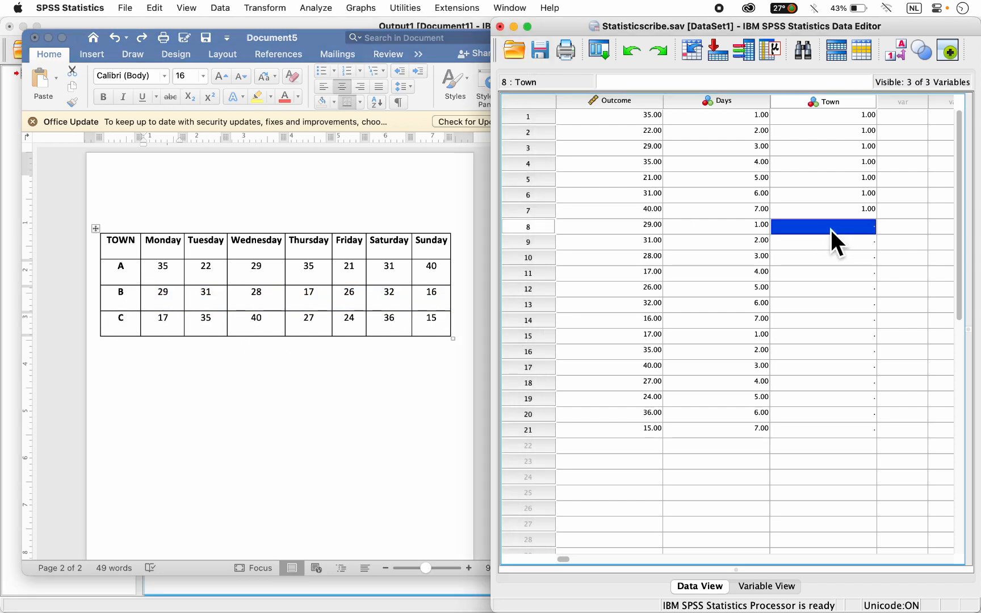
pyautogui.write('2')
pyautogui.press('Return')
pyautogui.write('2')
pyautogui.press('Return')
pyautogui.write('2')
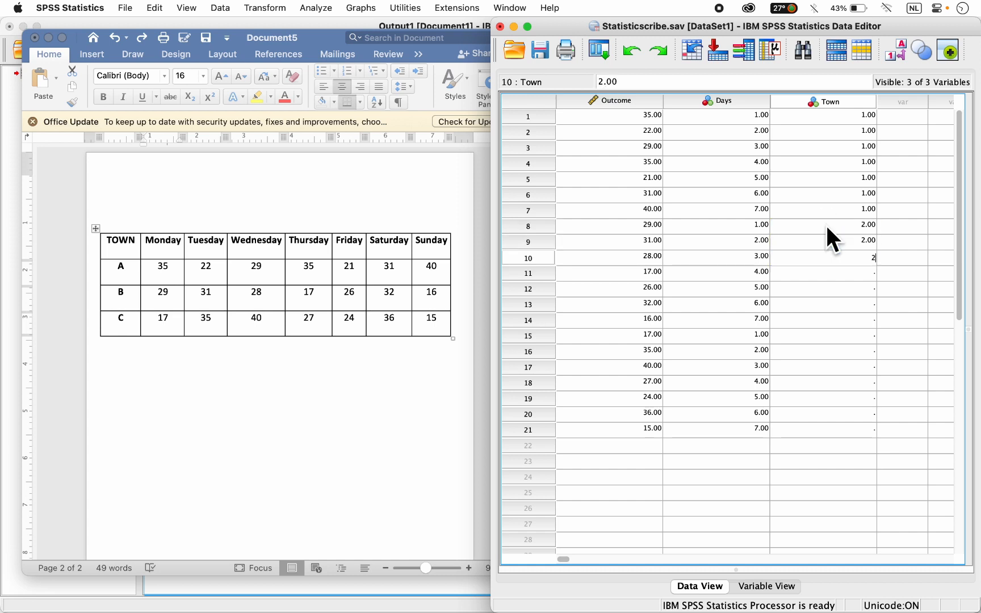
pyautogui.press('Return')
pyautogui.write('2')
pyautogui.press('Return')
pyautogui.write('2')
pyautogui.press('Return')
pyautogui.write('2')
pyautogui.press('Return')
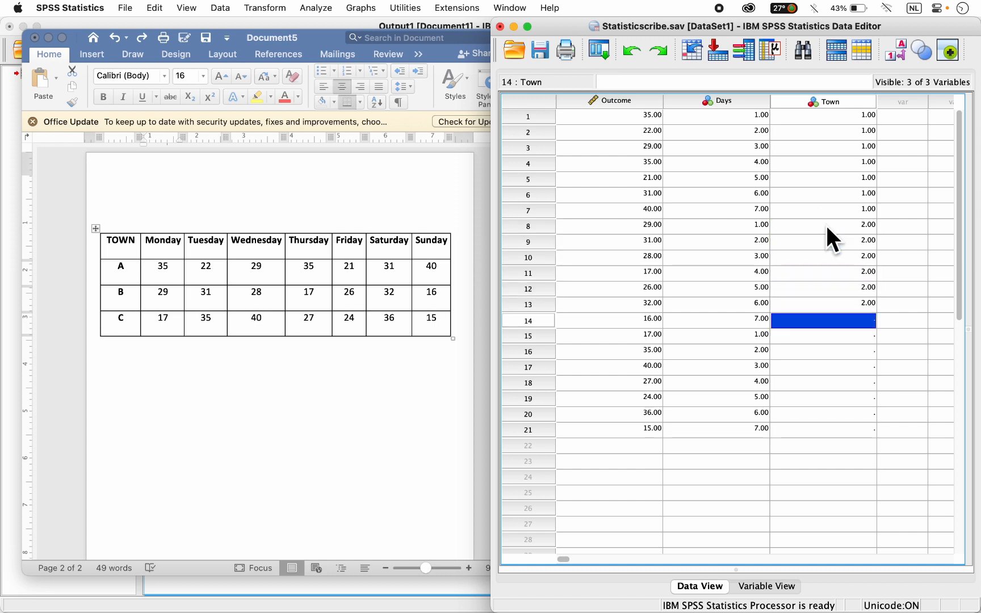
pyautogui.write('2')
pyautogui.press('Return')
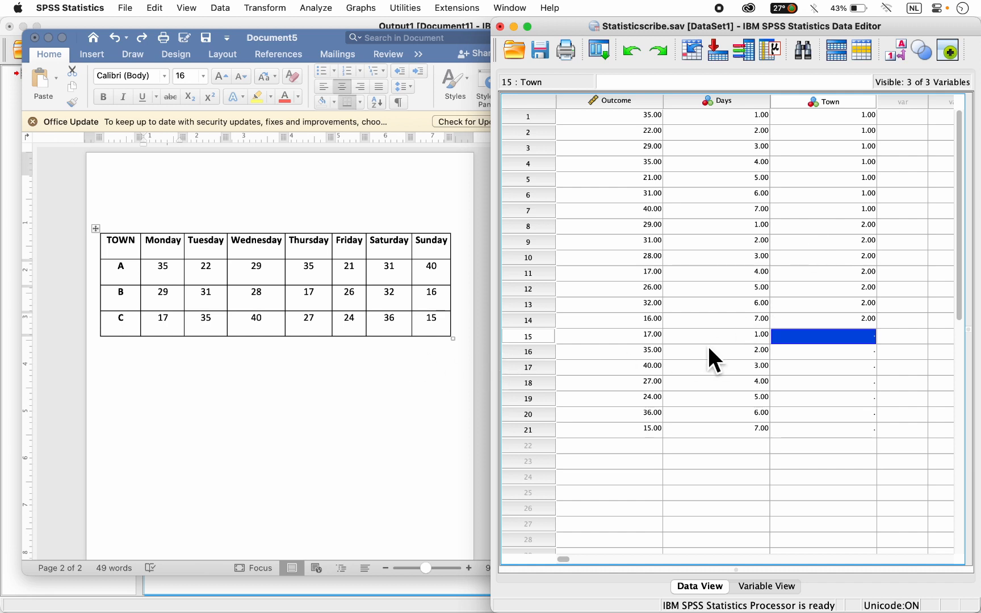
# Enter town code 3 in rows 15 to 21 of the Town column for the town C values
pyautogui.click(159, 323)
pyautogui.click(158, 320)
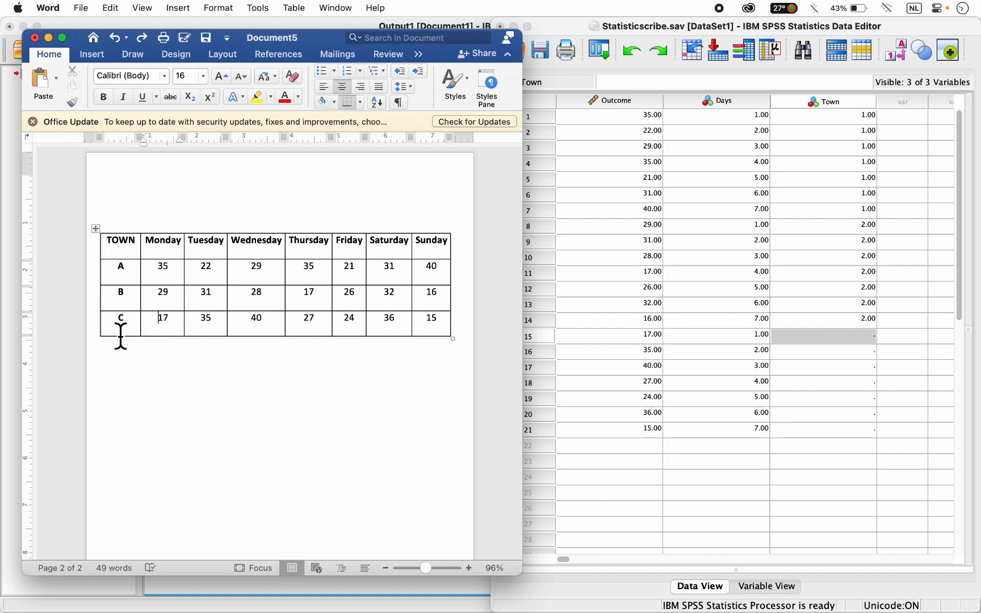
pyautogui.moveTo(120, 329); pyautogui.dragTo(431, 328)
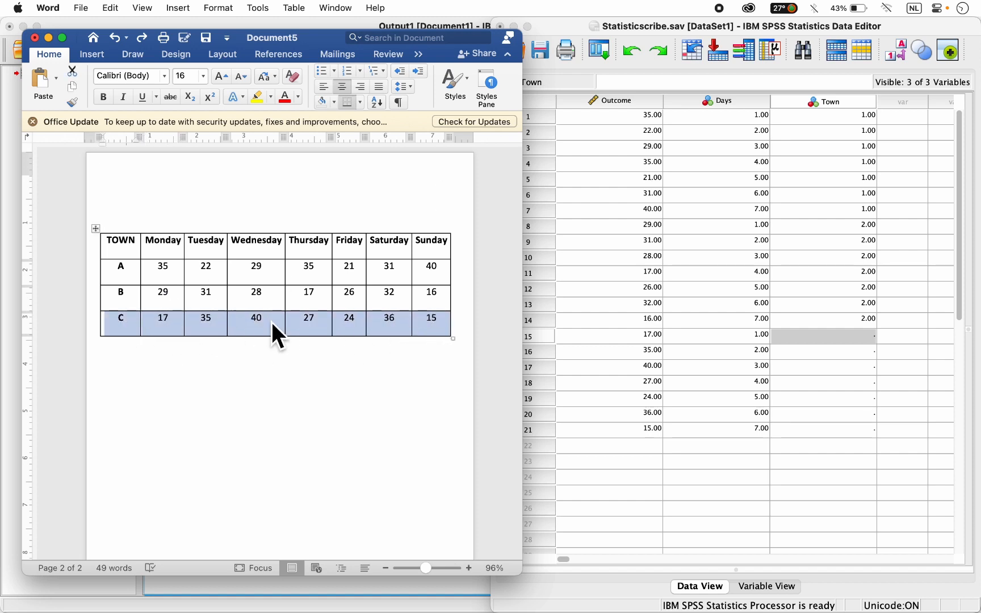
pyautogui.click(842, 339)
pyautogui.click(840, 339)
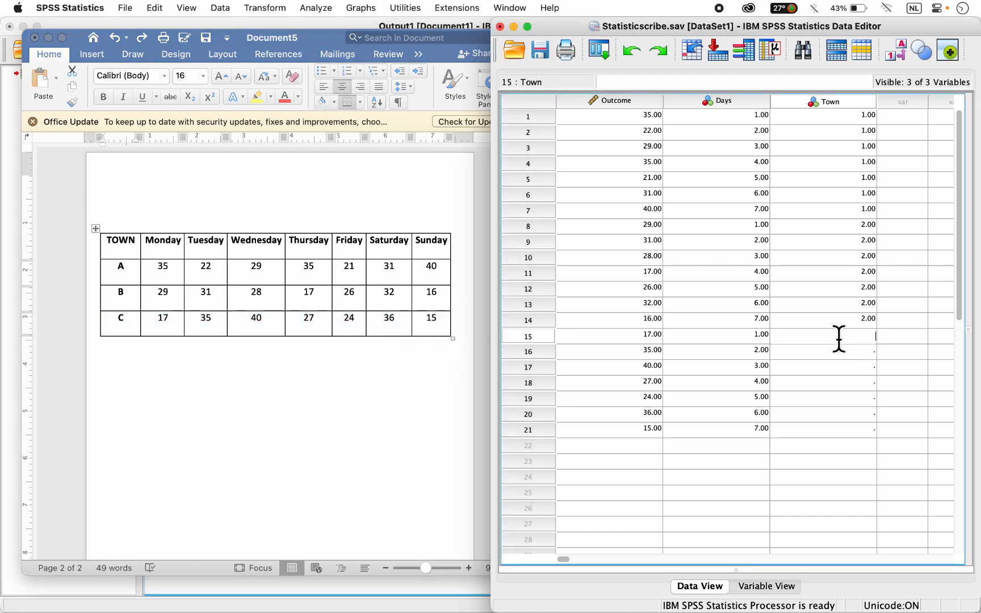
pyautogui.write('3 3 3 3 3 ')
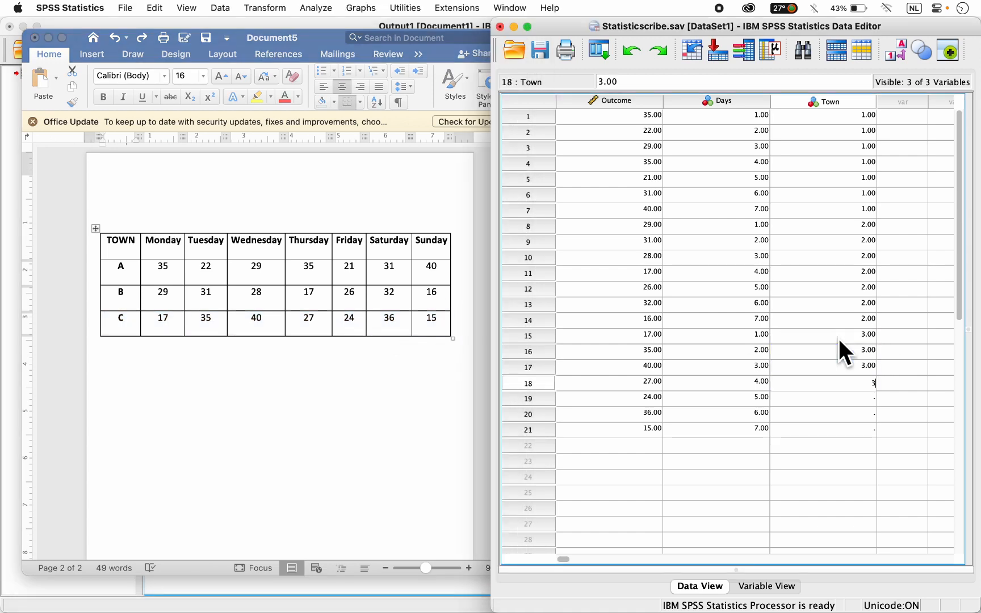
pyautogui.write('3 3')
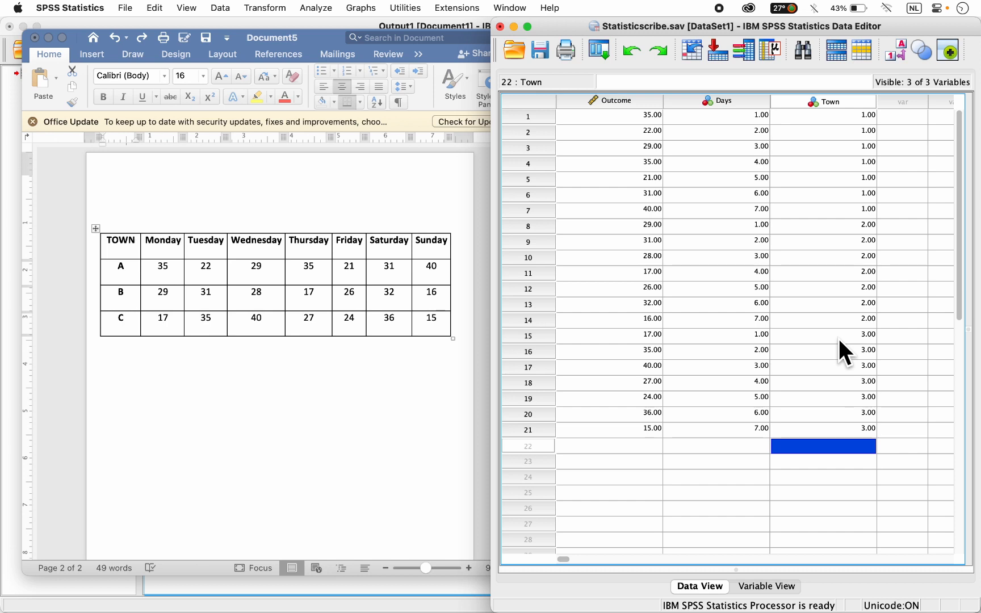
# Return to the first data row and select the whole Days column to review its day codes
pyautogui.press('Up')
pyautogui.press('Up')
pyautogui.press('Up')
pyautogui.press('Up')
pyautogui.press('Up')
pyautogui.press('Up')
pyautogui.press('Up')
pyautogui.press('Up')
pyautogui.press('Up')
pyautogui.press('Up')
pyautogui.press('Up')
pyautogui.press('Up')
pyautogui.press('Up')
pyautogui.press('Up')
pyautogui.press('Up')
pyautogui.press('Up')
pyautogui.press('Up')
pyautogui.press('Up')
pyautogui.press('Up')
pyautogui.press('Up')
pyautogui.press('Up')
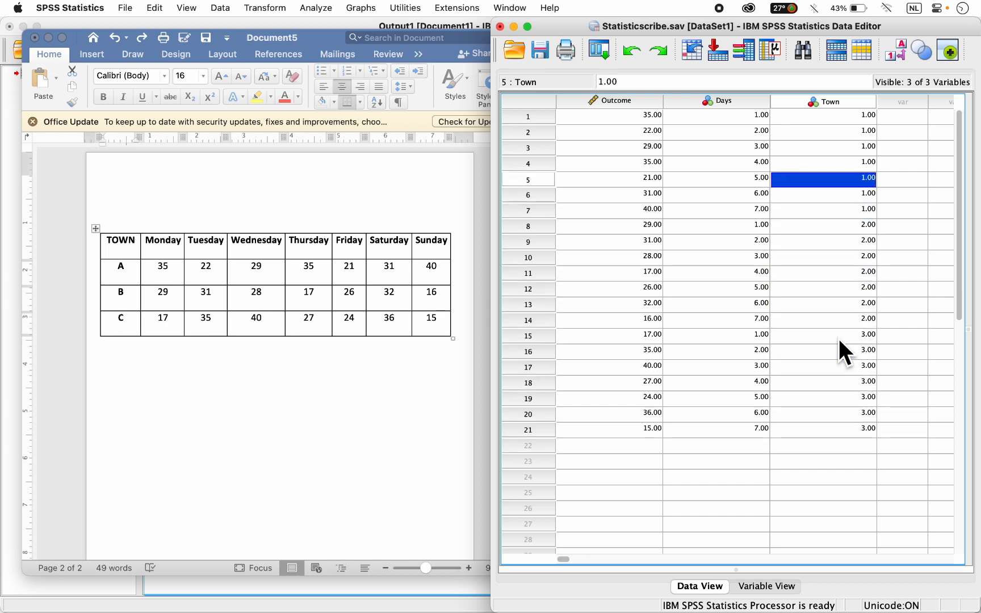
pyautogui.press('Left')
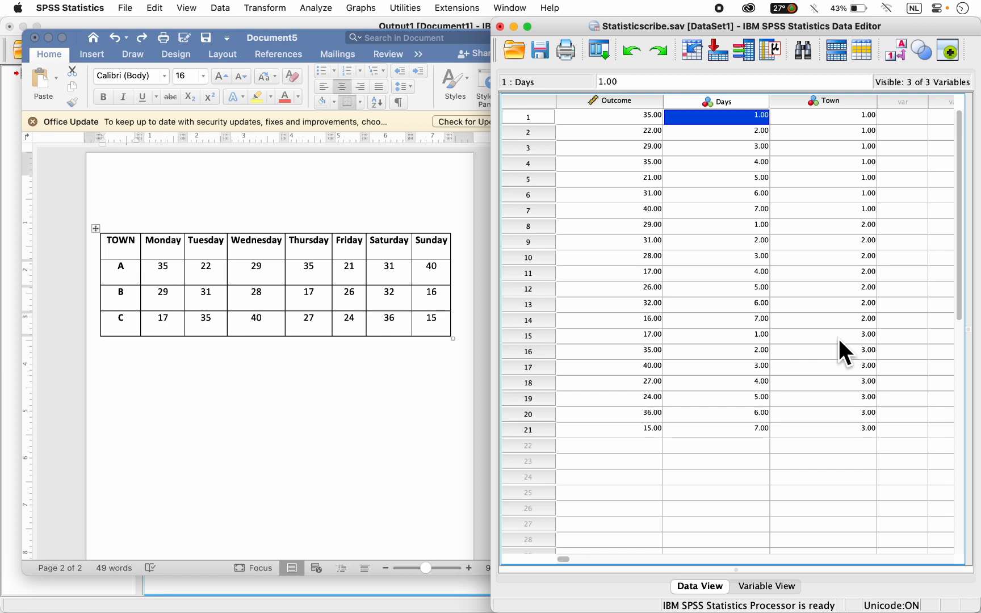
pyautogui.click(746, 105)
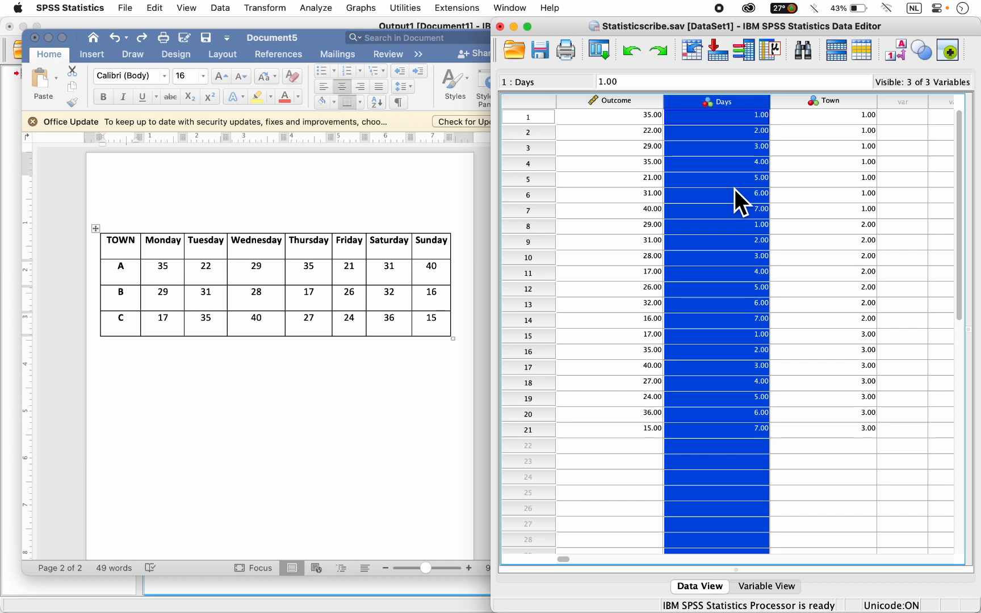
# Select the whole Town column, and go down the Days column from row 1 to row 21 to review its day codes
pyautogui.click(844, 104)
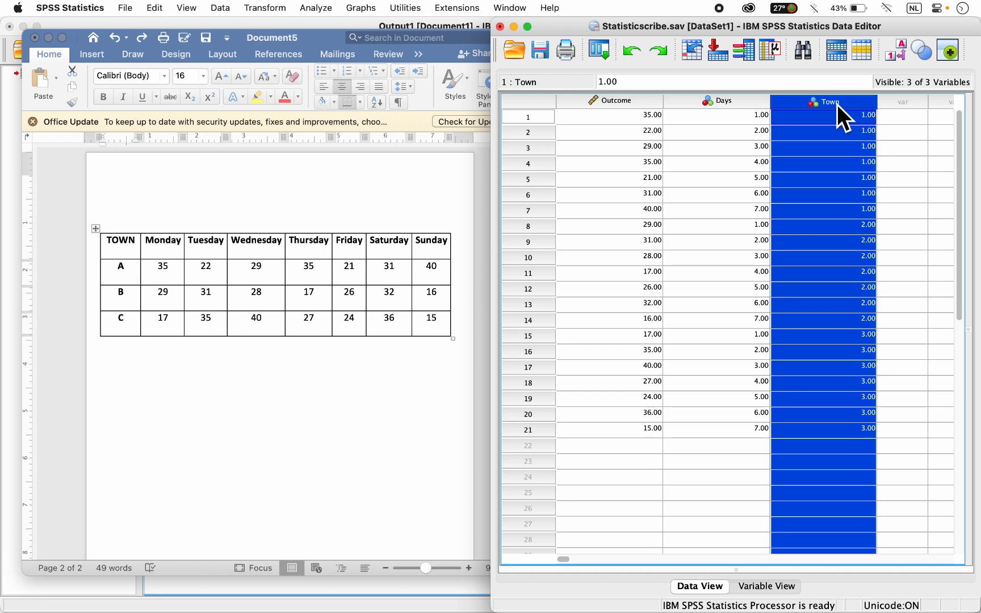
pyautogui.click(740, 122)
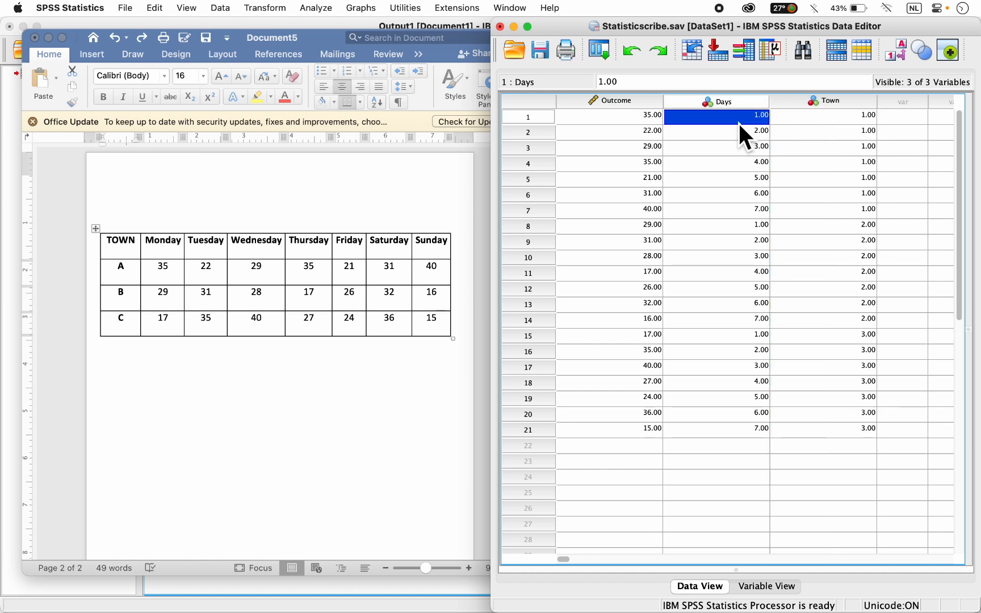
pyautogui.press('Down')
pyautogui.moveTo(965, 162)
pyautogui.press('Down')
pyautogui.press('Down')
pyautogui.press('Down')
pyautogui.press('Down')
pyautogui.press('Down')
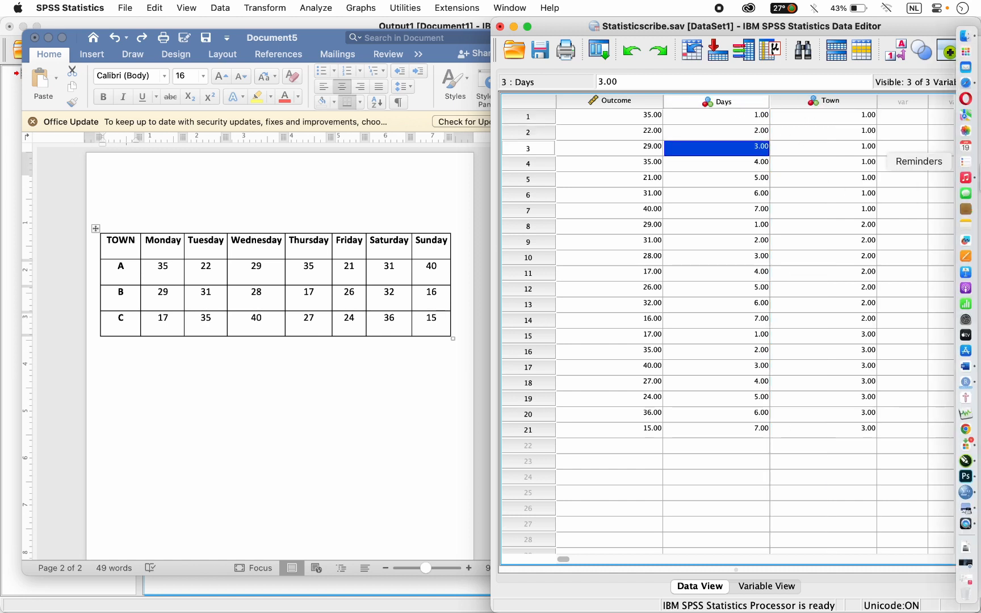
pyautogui.press('Down')
pyautogui.press('Down')
pyautogui.press('Down')
pyautogui.press('Down')
pyautogui.press('Down')
pyautogui.press('Down')
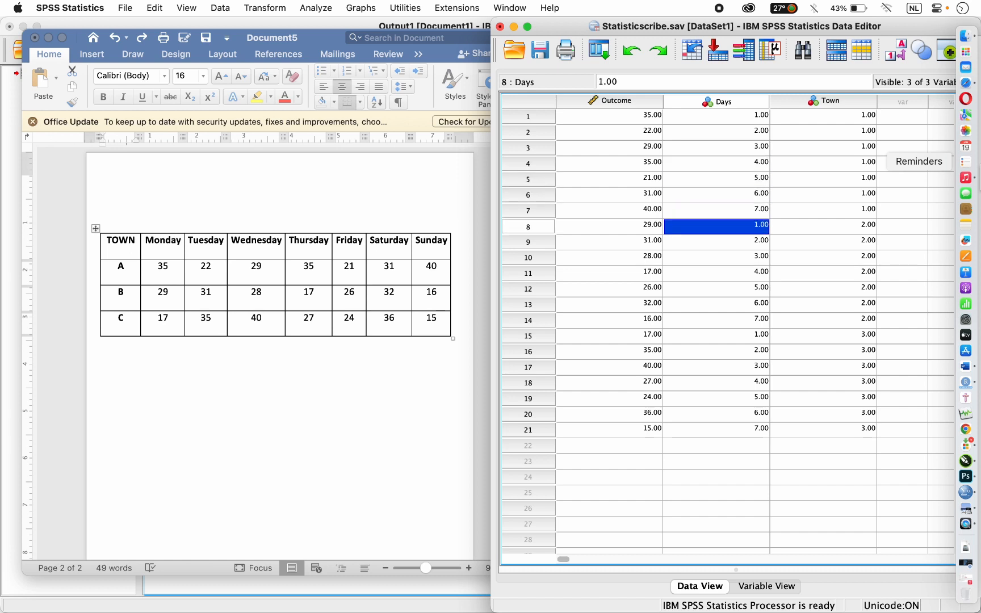
pyautogui.press('Down')
pyautogui.press('Down')
pyautogui.press('Down')
pyautogui.press('Down')
pyautogui.press('Down')
pyautogui.press('Down')
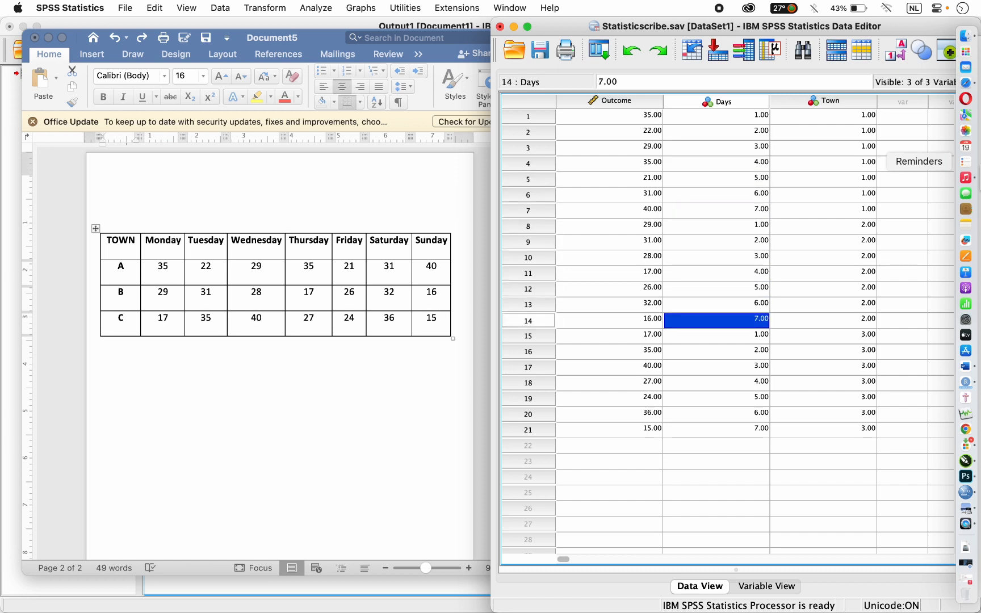
pyautogui.press('Down')
pyautogui.press('Down')
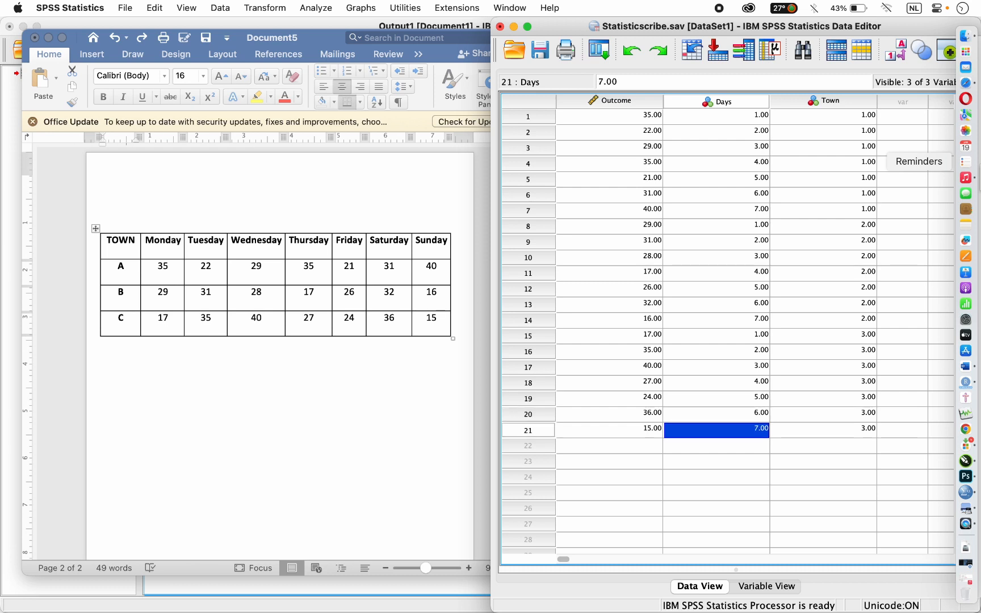
# Go down the Town column from row 1 to row 21 to review the town code of each case
pyautogui.click(849, 115)
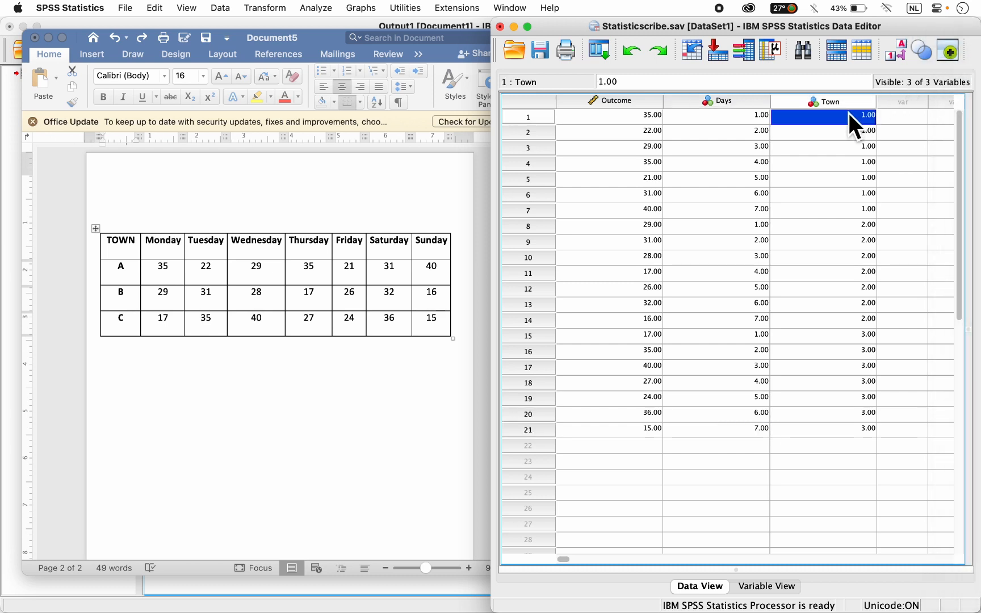
pyautogui.press('Down')
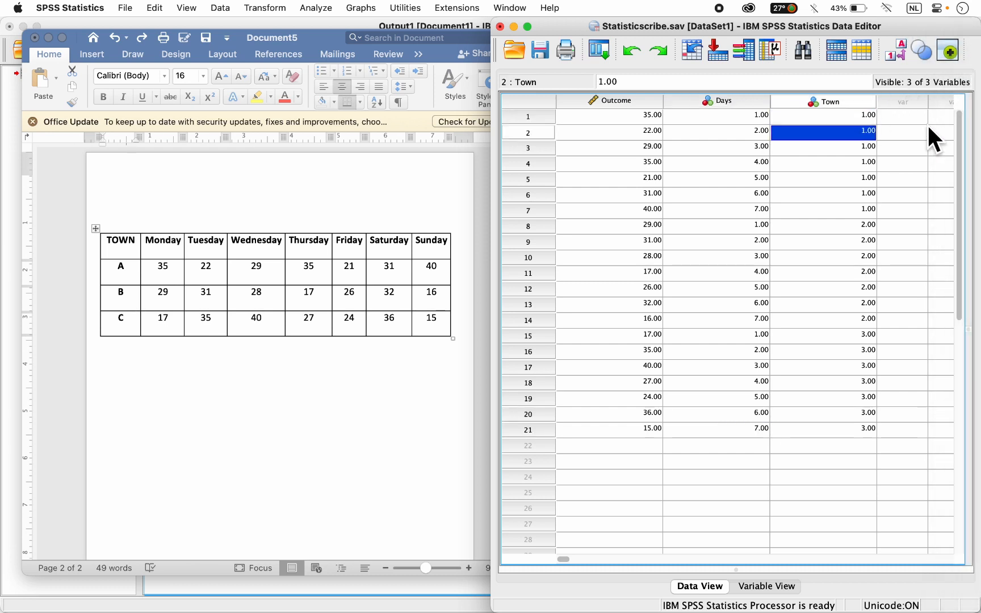
pyautogui.press('Down')
pyautogui.press('Down')
pyautogui.press('Down')
pyautogui.press('Down')
pyautogui.press('Down')
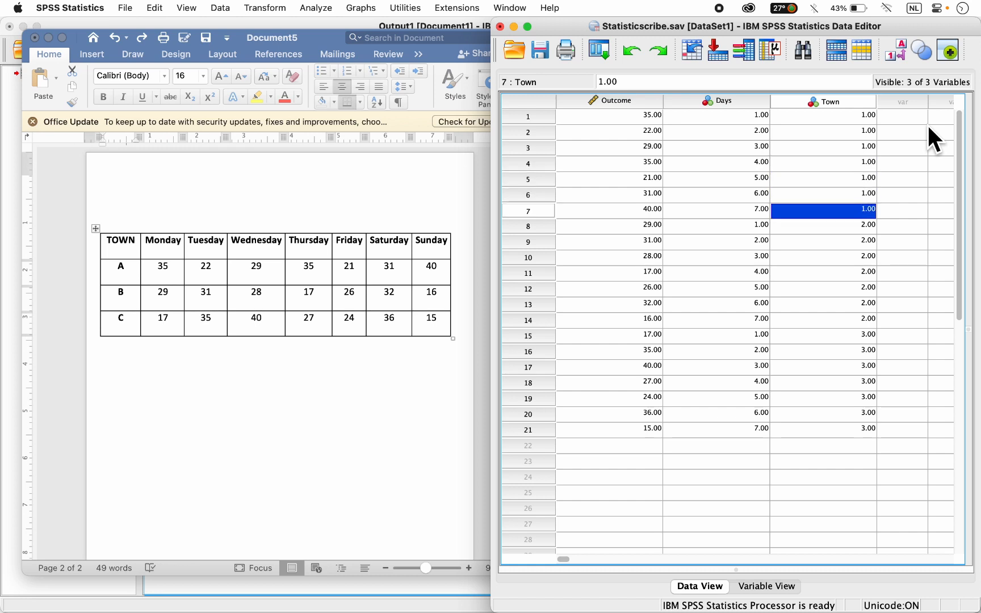
pyautogui.press('Down')
pyautogui.press('Down')
pyautogui.press('Down')
pyautogui.press('Down')
pyautogui.press('Down')
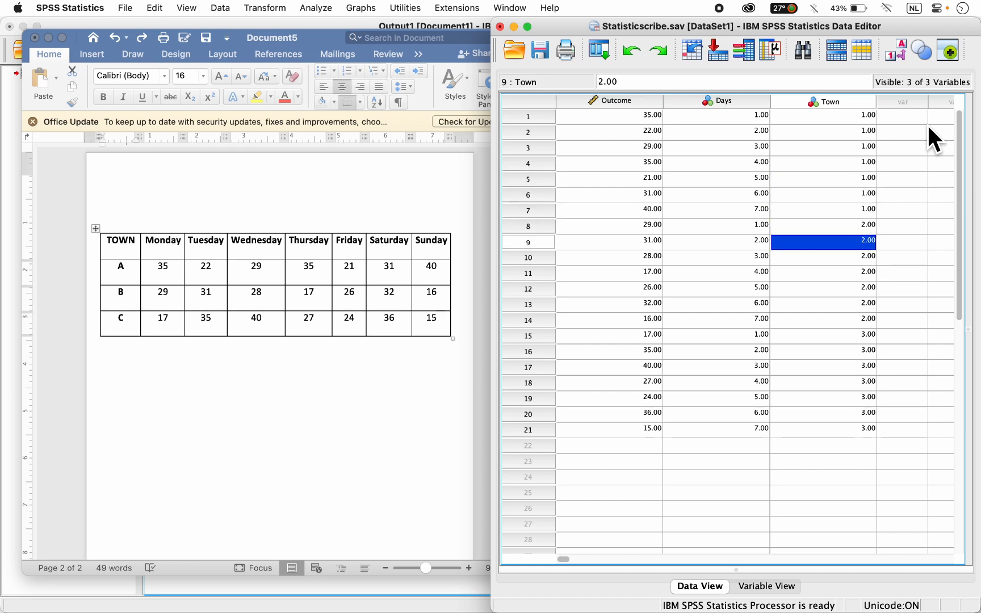
pyautogui.press('Down')
pyautogui.press('Down')
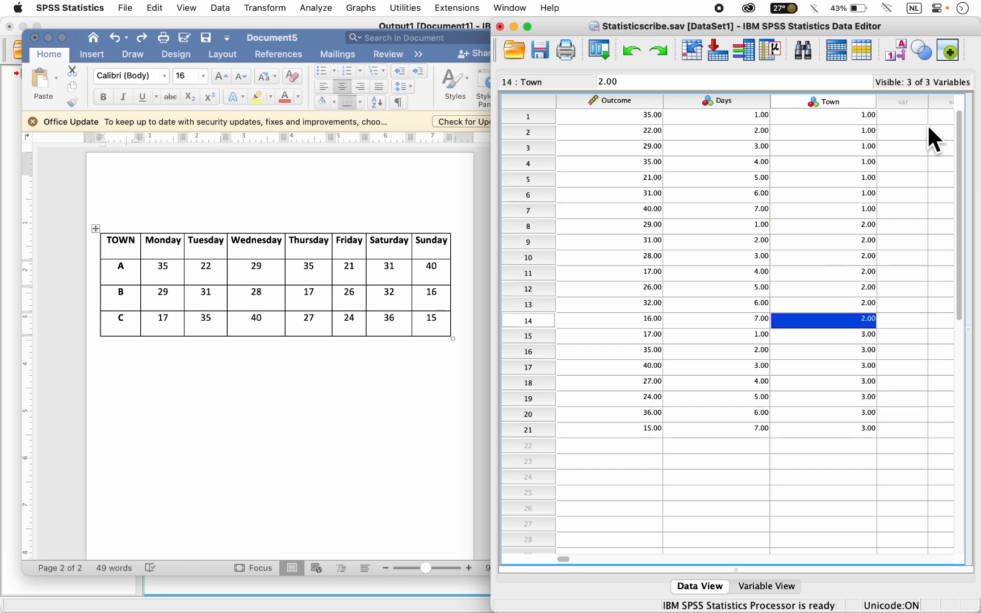
pyautogui.press('Down')
pyautogui.press('Down')
pyautogui.press('Down')
pyautogui.press('Down')
pyautogui.press('Down')
pyautogui.press('Down')
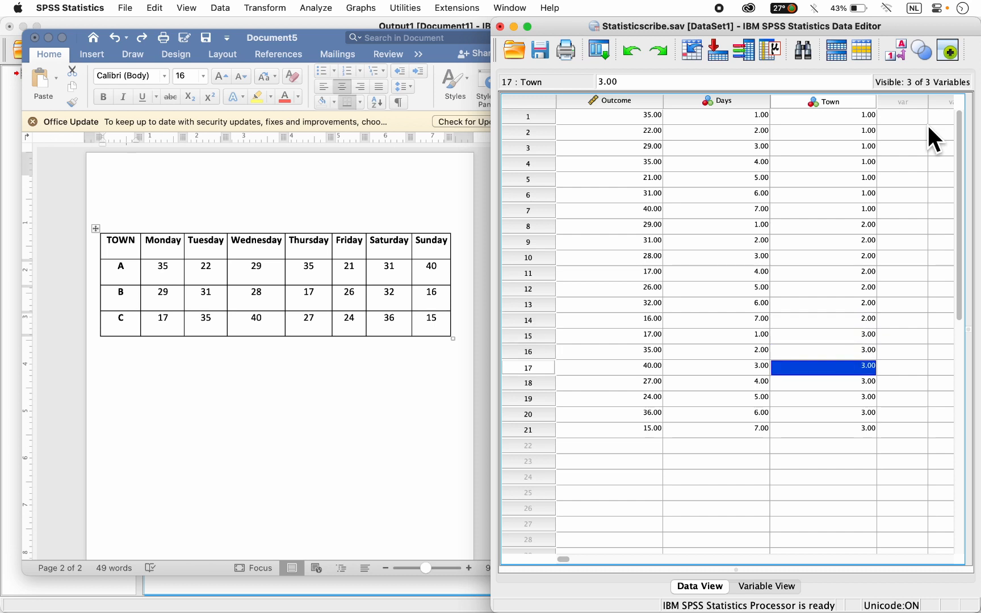
pyautogui.press('Down')
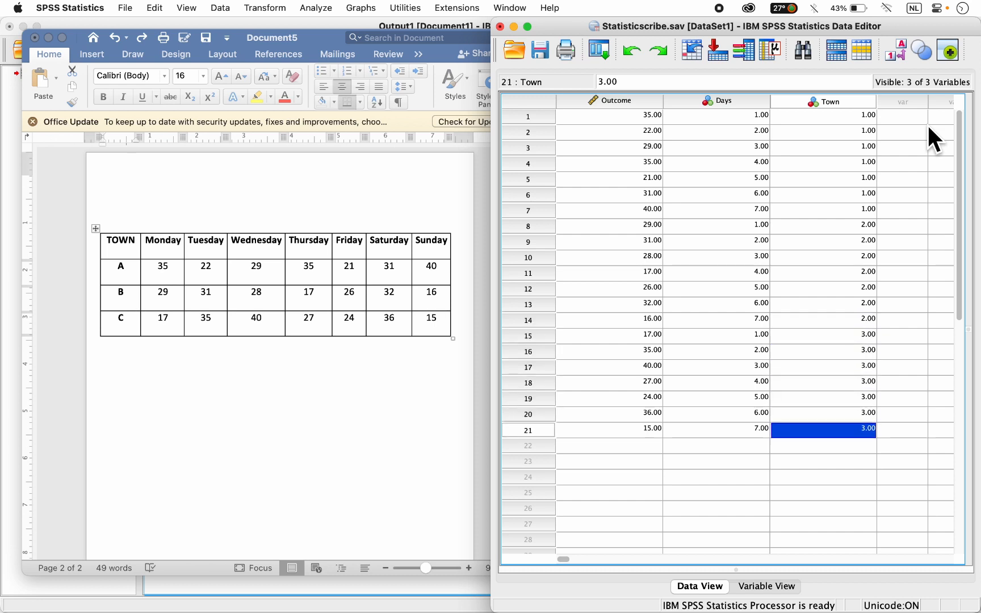
# Move to an empty Days cell below the data and enlarge the Data Editor window to fill the screen
pyautogui.click(675, 465)
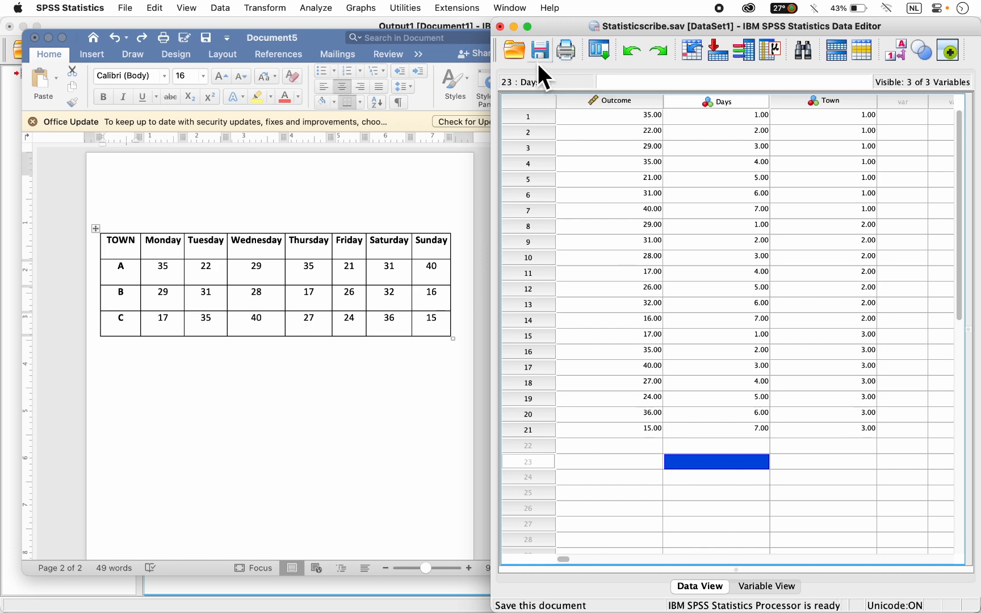
pyautogui.click(528, 28)
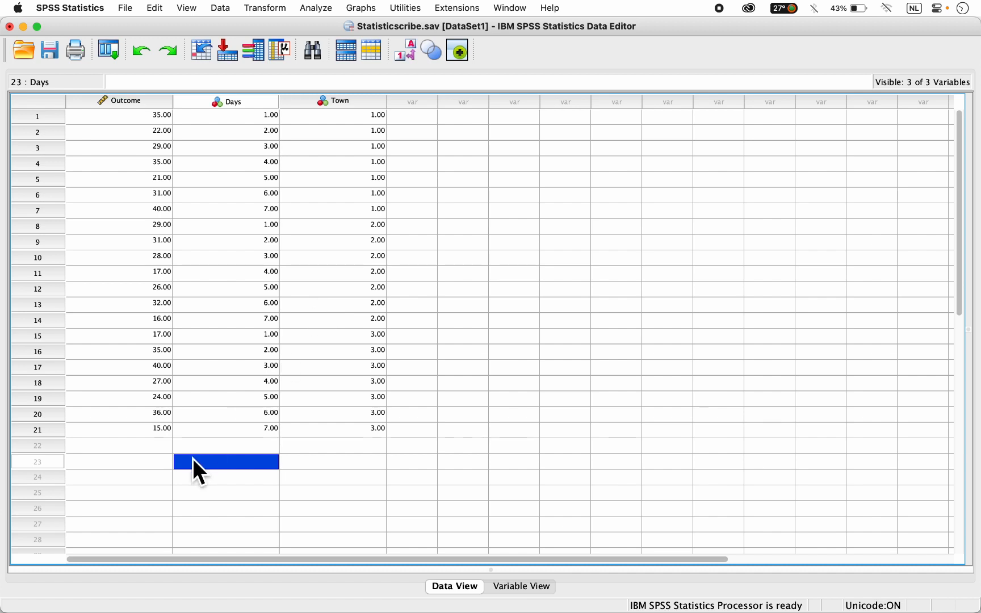
pyautogui.doubleClick(235, 461)
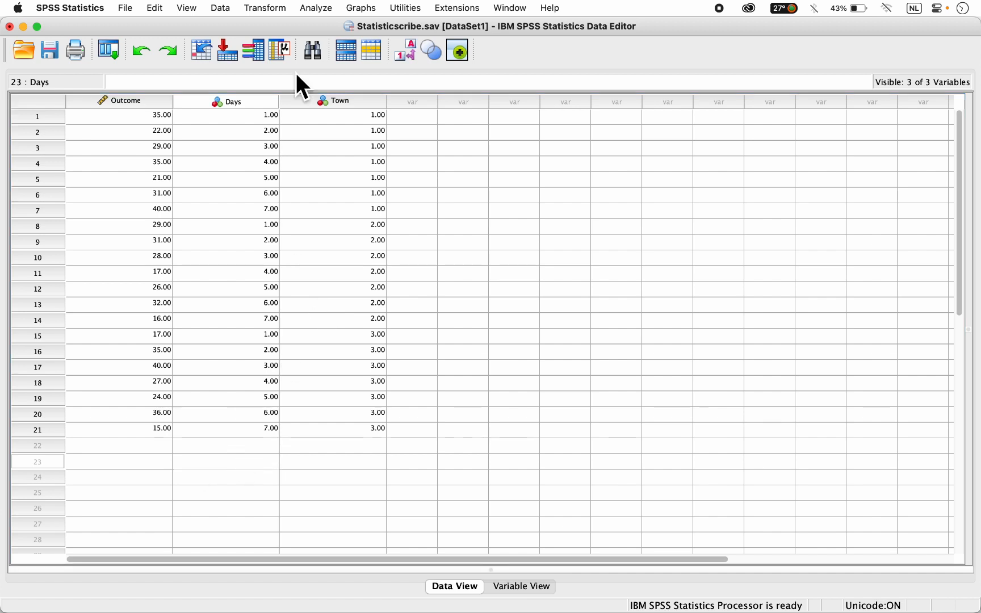
# Start a univariate General Linear Model analysis and assign Outcome as the dependent variable
pyautogui.click(321, 9)
pyautogui.moveTo(349, 54)
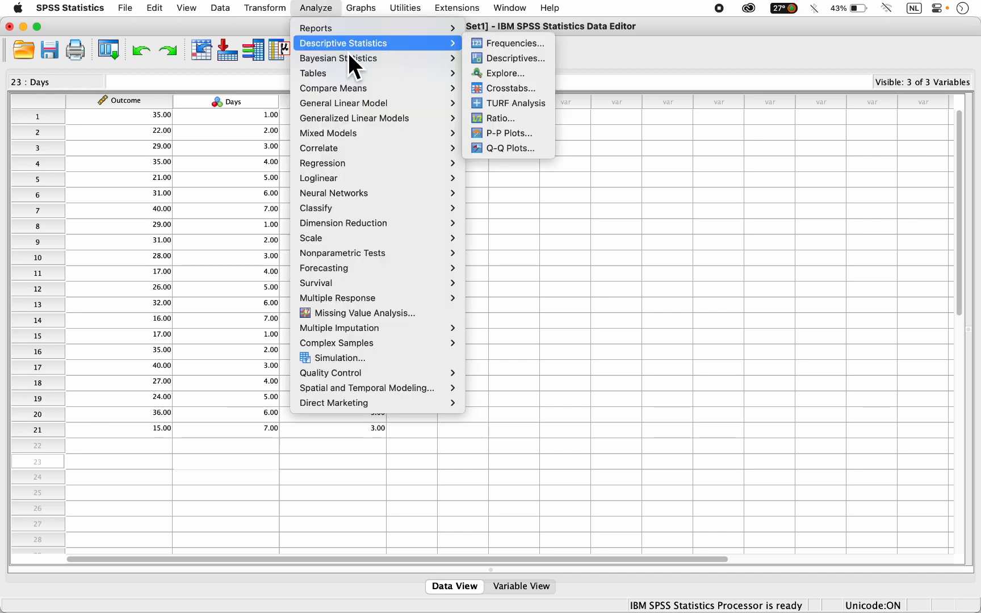
pyautogui.moveTo(421, 106)
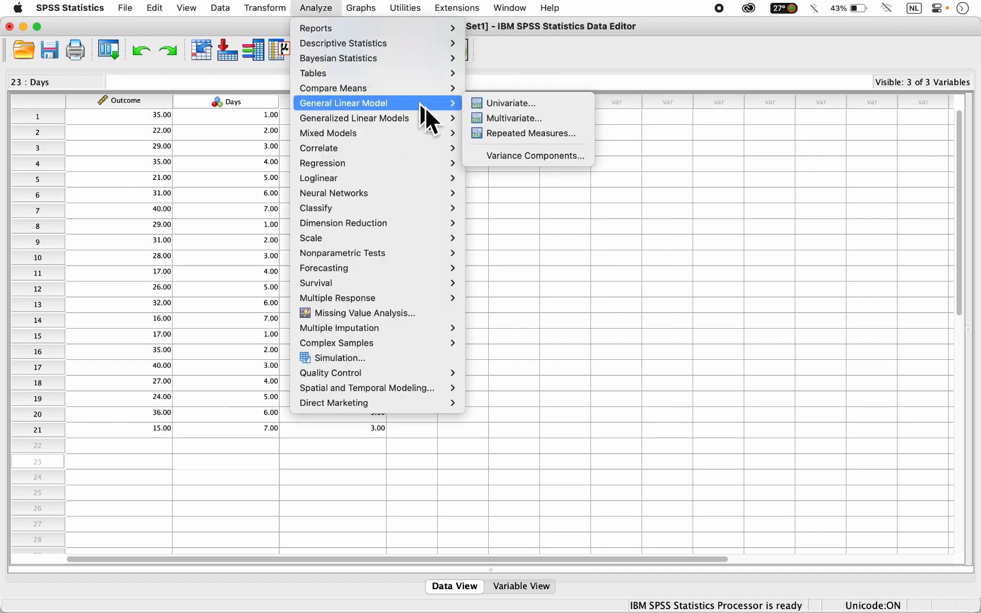
pyautogui.click(512, 106)
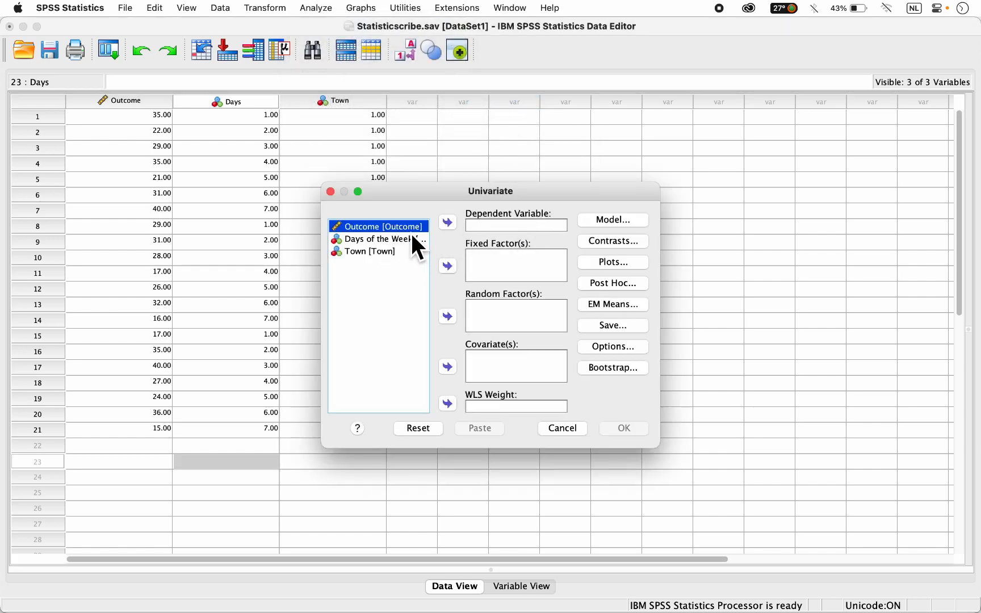
pyautogui.click(448, 223)
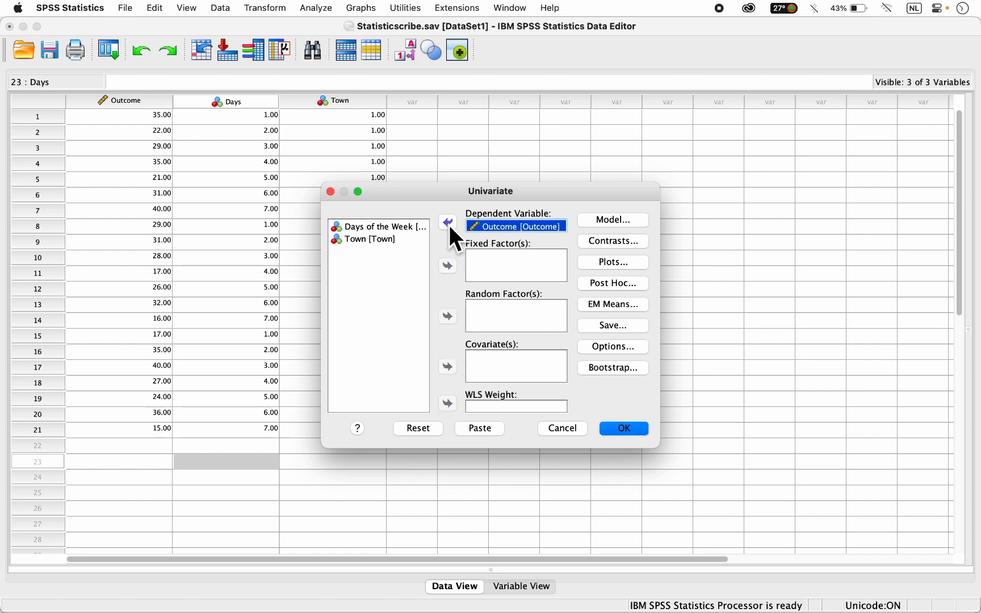
# Assign Days of the Week and Town together as fixed factors, and take both back out
pyautogui.click(520, 266)
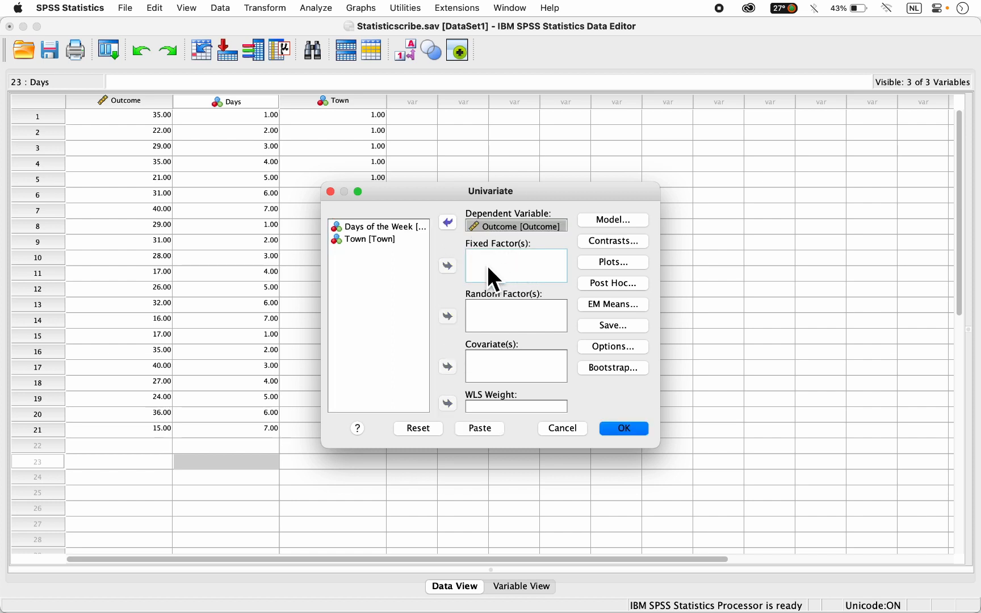
pyautogui.click(381, 229)
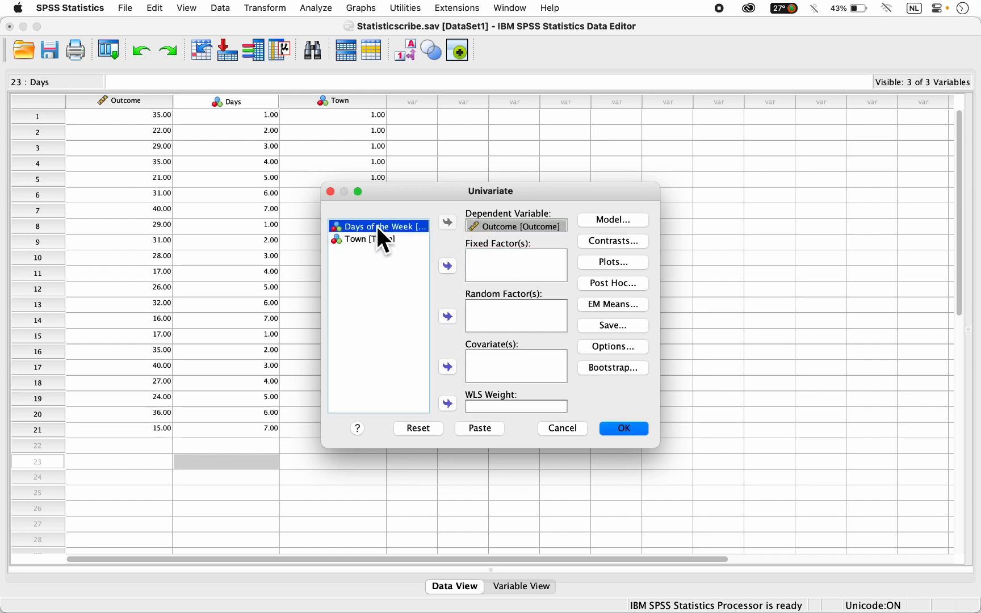
pyautogui.click(369, 241)
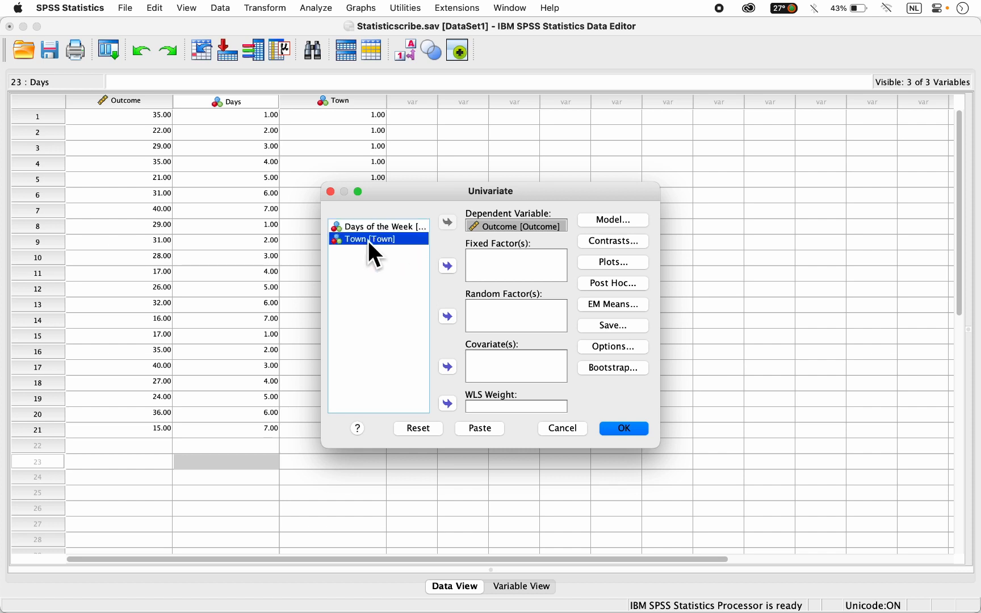
pyautogui.click(362, 230)
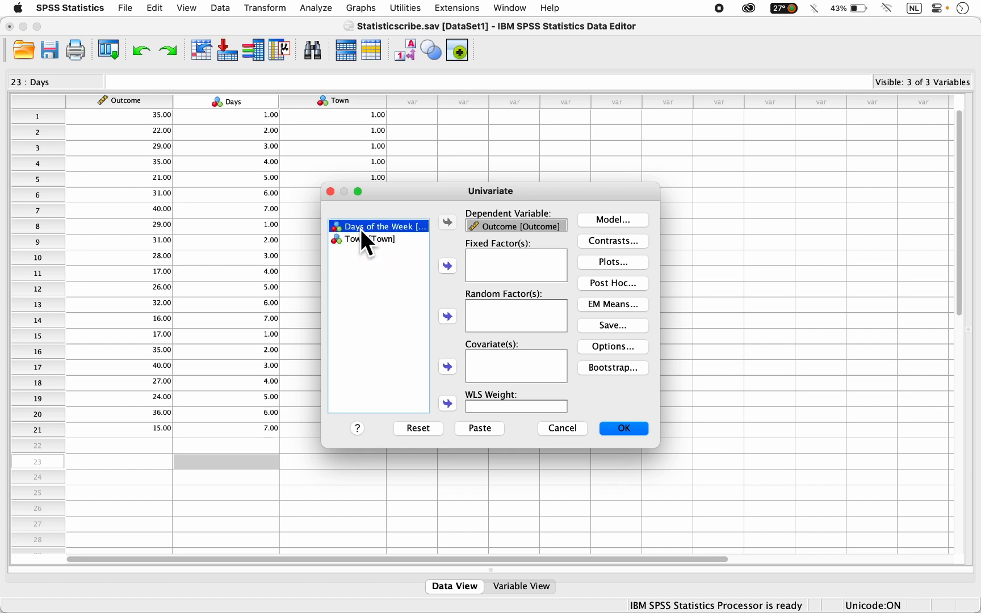
pyautogui.hotkey('shift', 'Down')
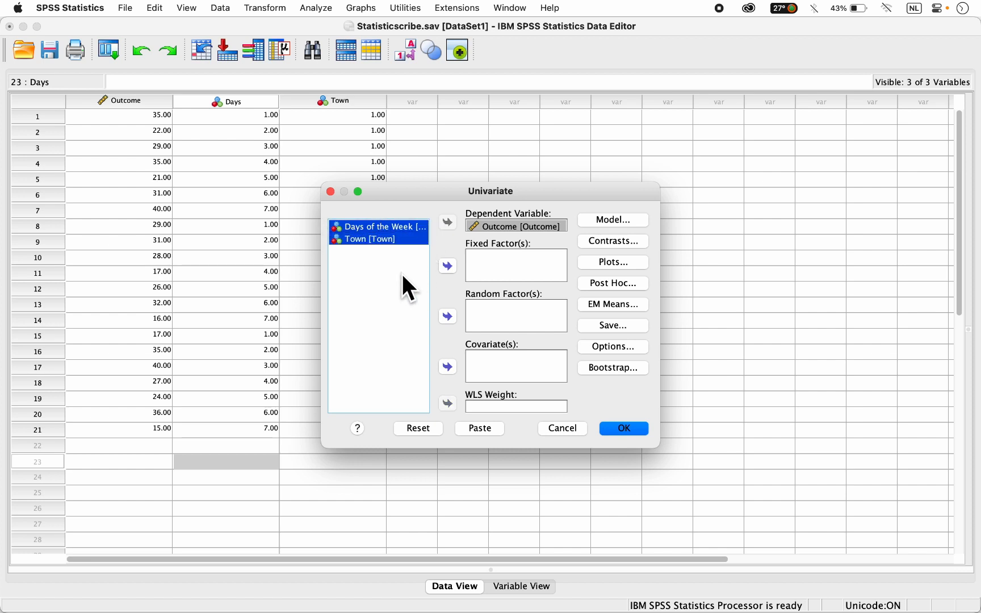
pyautogui.click(455, 272)
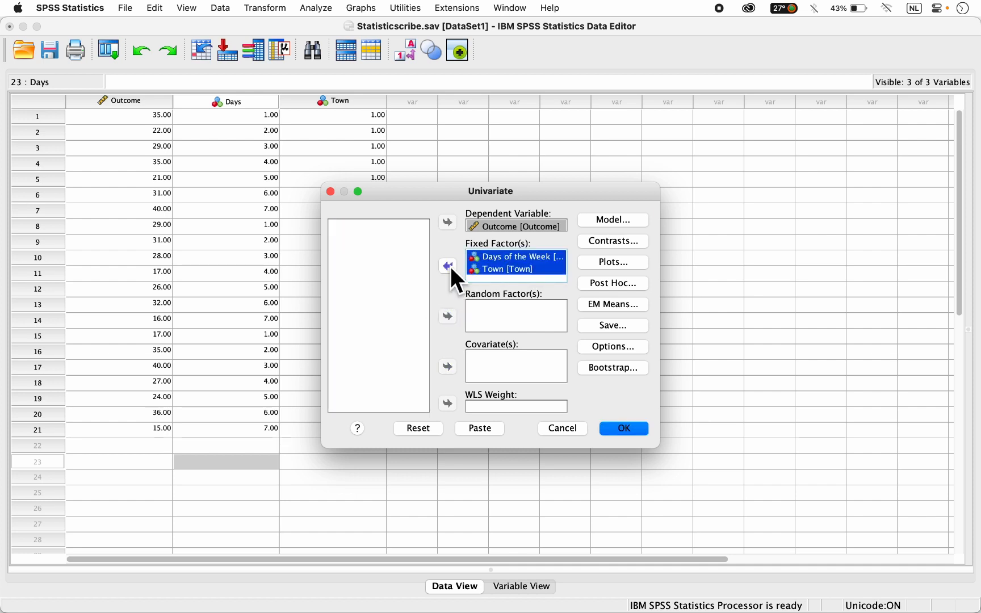
pyautogui.click(450, 270)
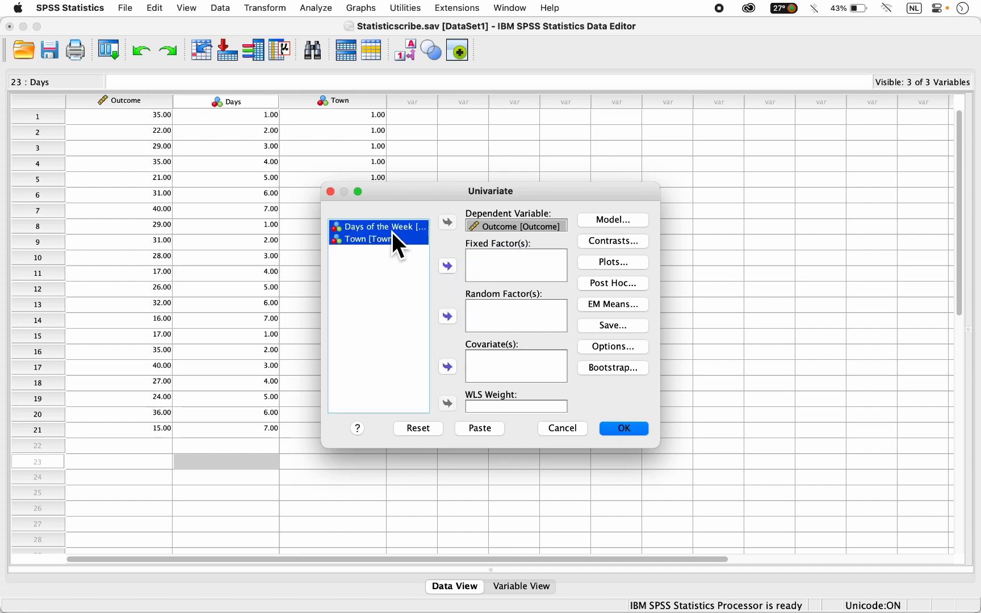
# Assign Days of the Week and Town as fixed factors one at a time, and remove both from the factors
pyautogui.click(392, 230)
pyautogui.click(448, 266)
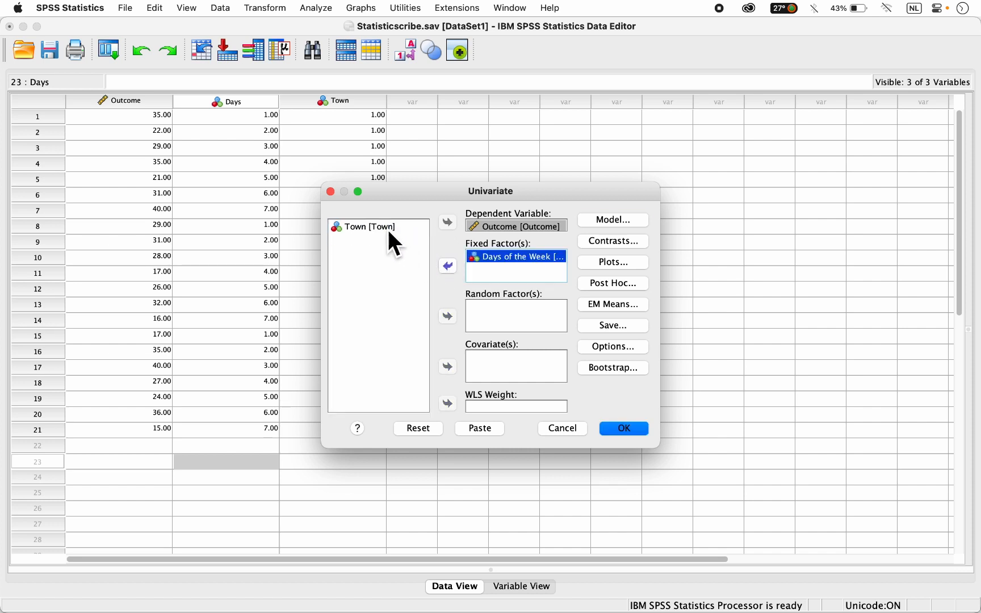
pyautogui.click(390, 230)
pyautogui.click(448, 266)
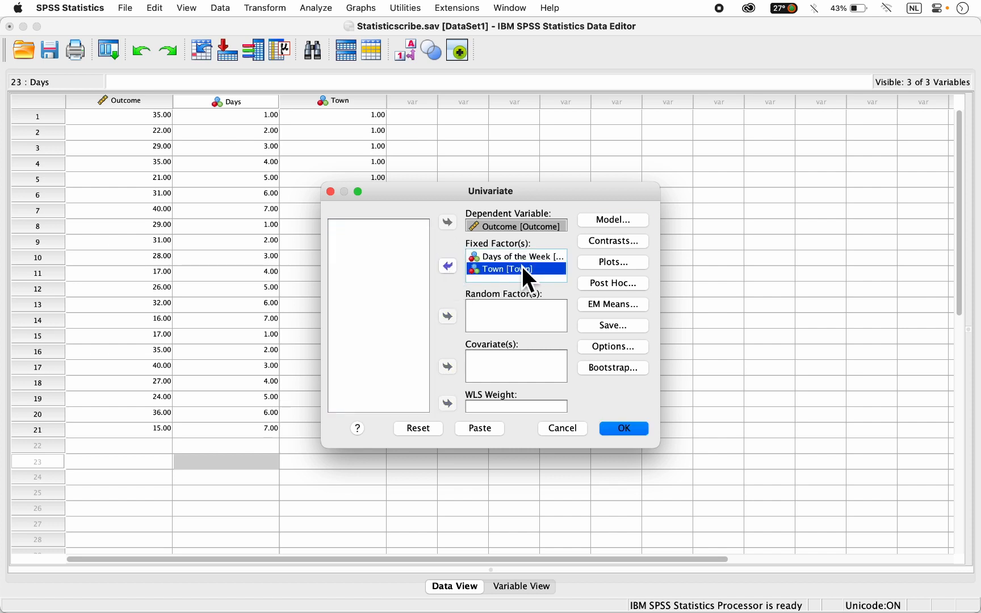
pyautogui.moveTo(522, 266); pyautogui.dragTo(518, 262)
pyautogui.click(458, 269)
# Select Days of the Week and Town together in the list of unassigned variables
pyautogui.click(387, 239)
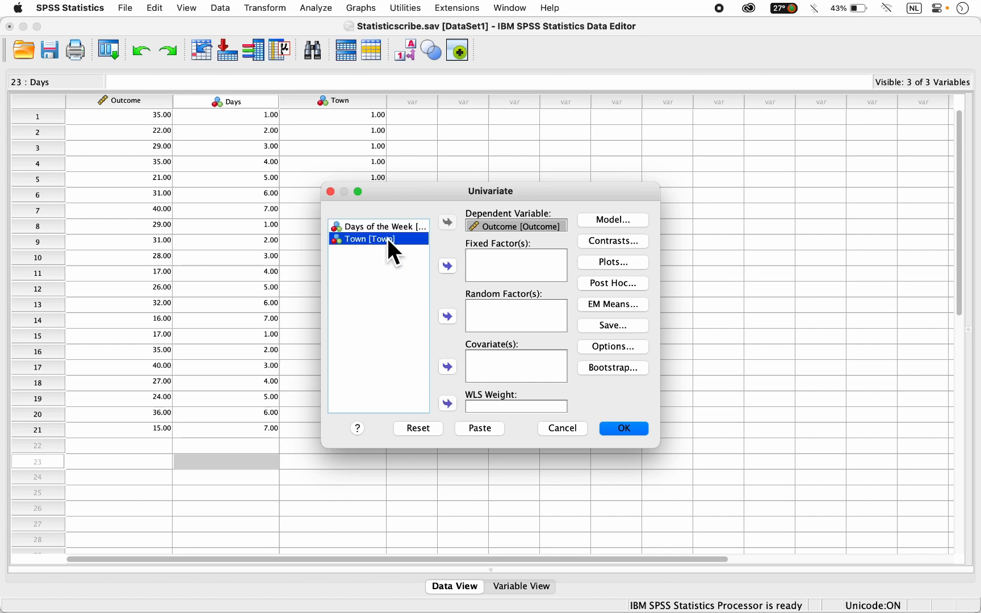
pyautogui.keyDown('shift'); pyautogui.click(390, 226); pyautogui.keyUp('shift')
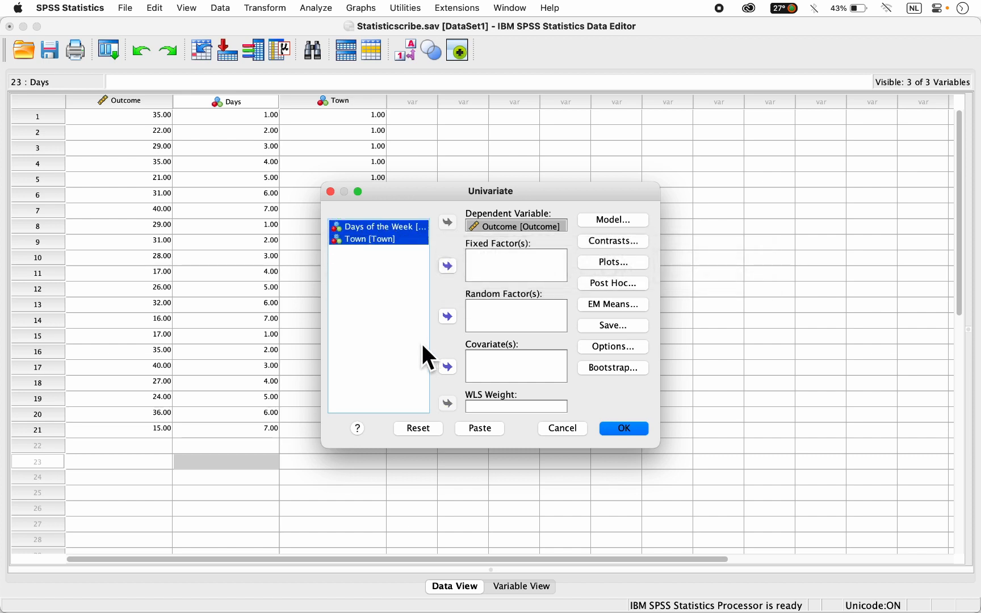
pyautogui.click(406, 232)
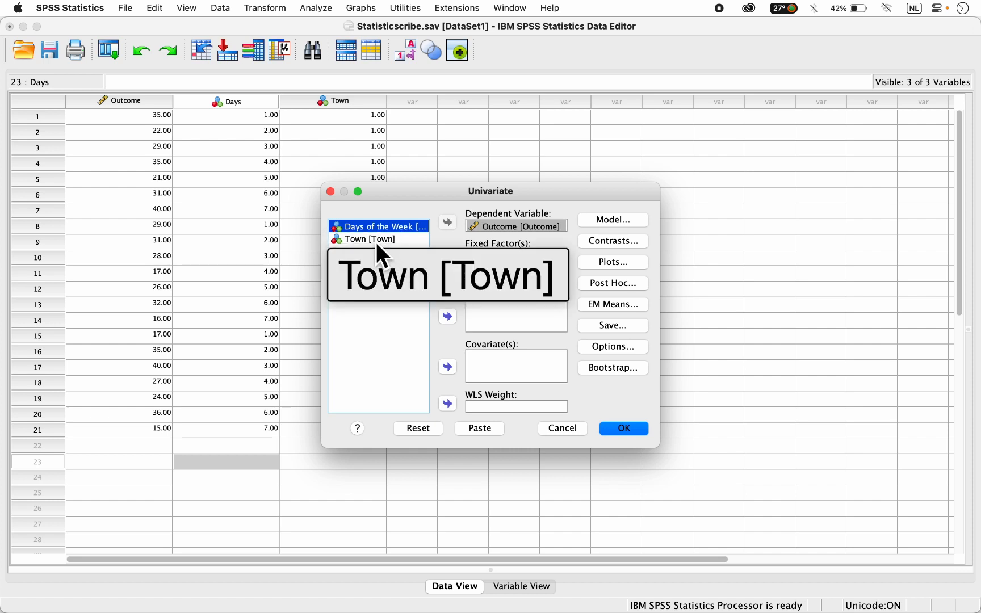
pyautogui.keyDown('shift'); pyautogui.click(390, 241); pyautogui.keyUp('shift')
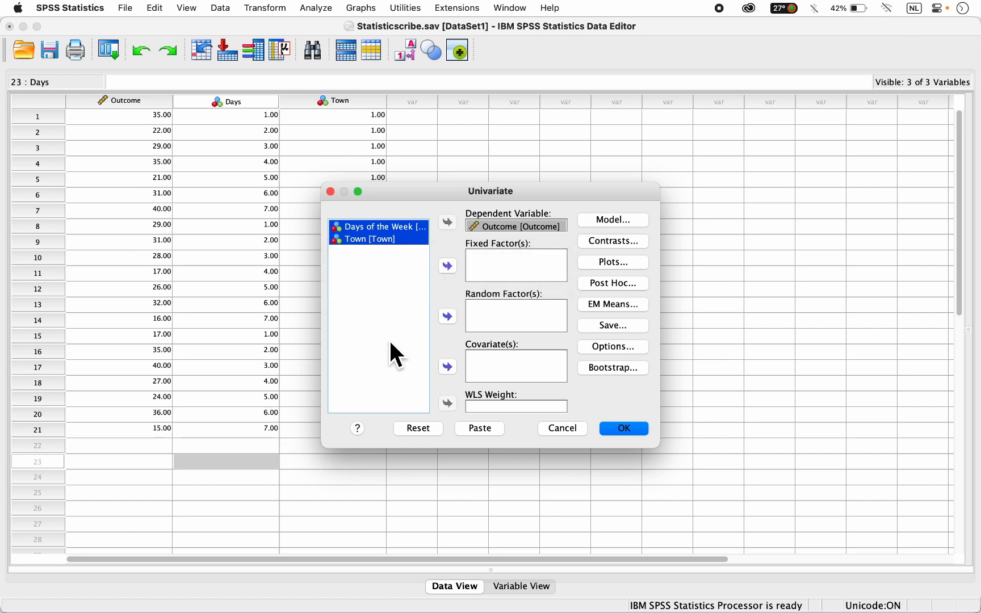
# Assign Days of the Week and Town together as fixed factors and run the univariate analysis
pyautogui.click(385, 241)
pyautogui.click(396, 227)
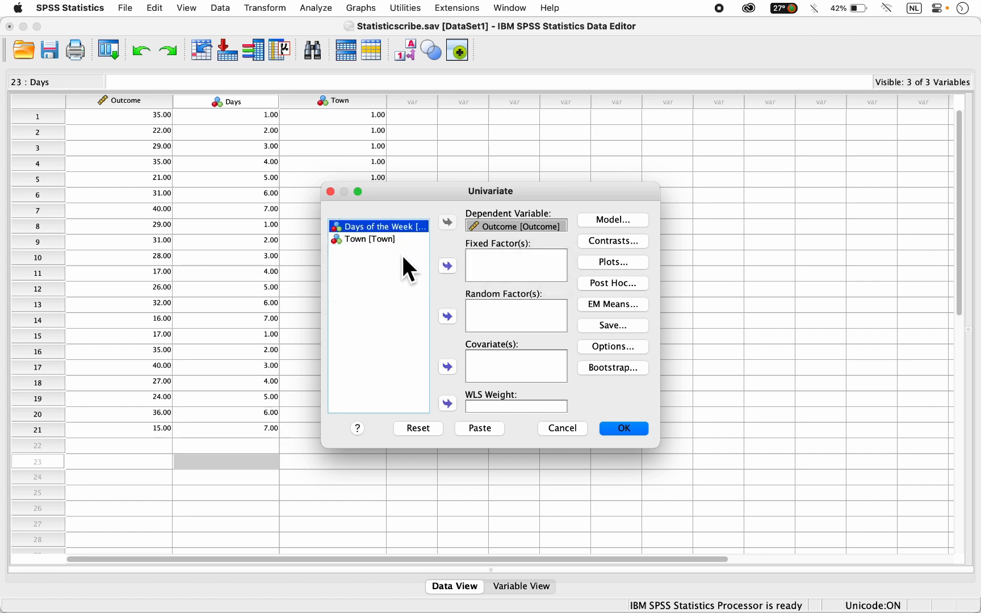
pyautogui.keyDown('shift'); pyautogui.click(364, 243); pyautogui.keyUp('shift')
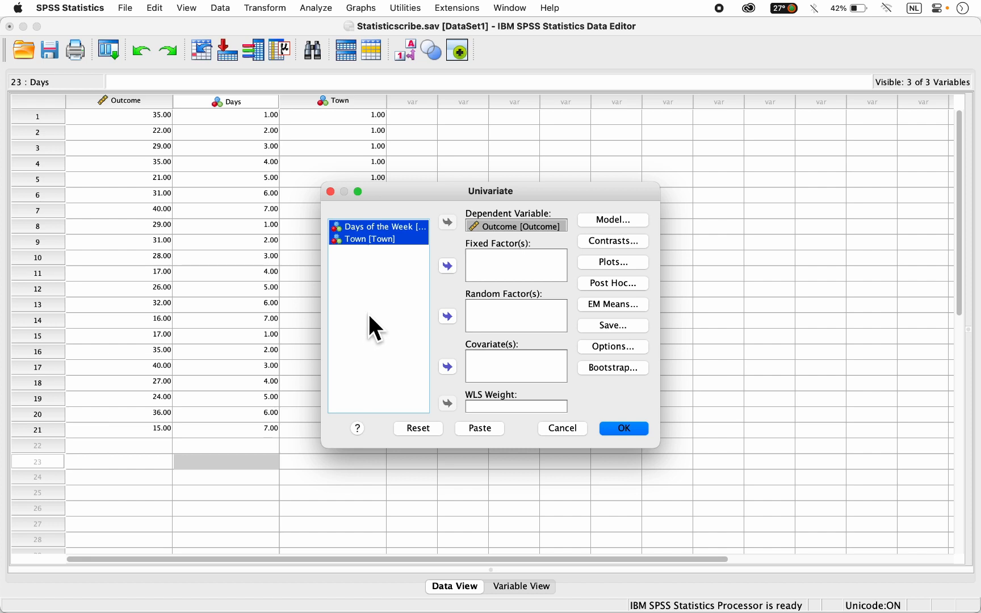
pyautogui.click(447, 267)
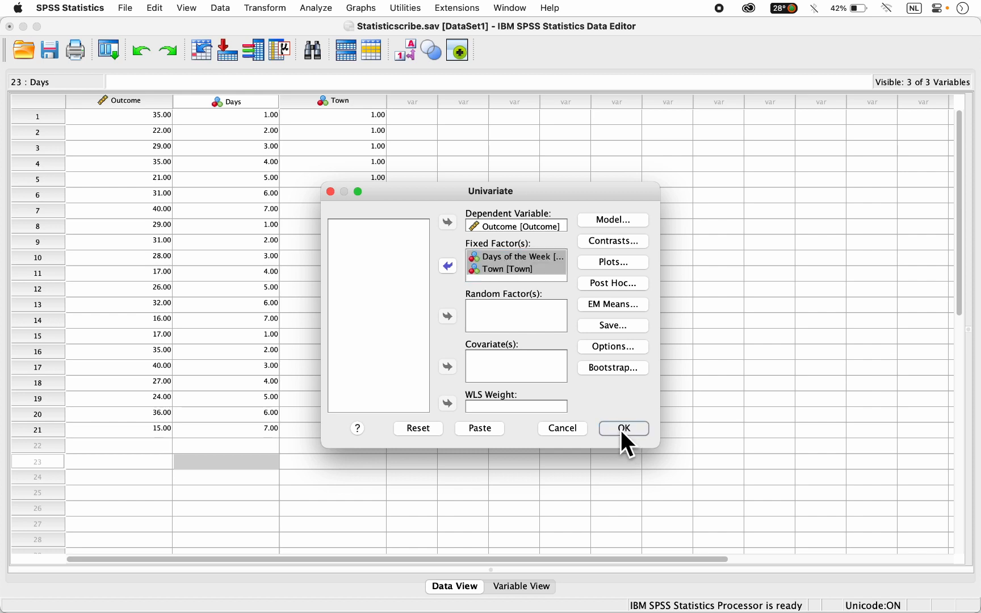
pyautogui.click(621, 429)
pyautogui.click(504, 445)
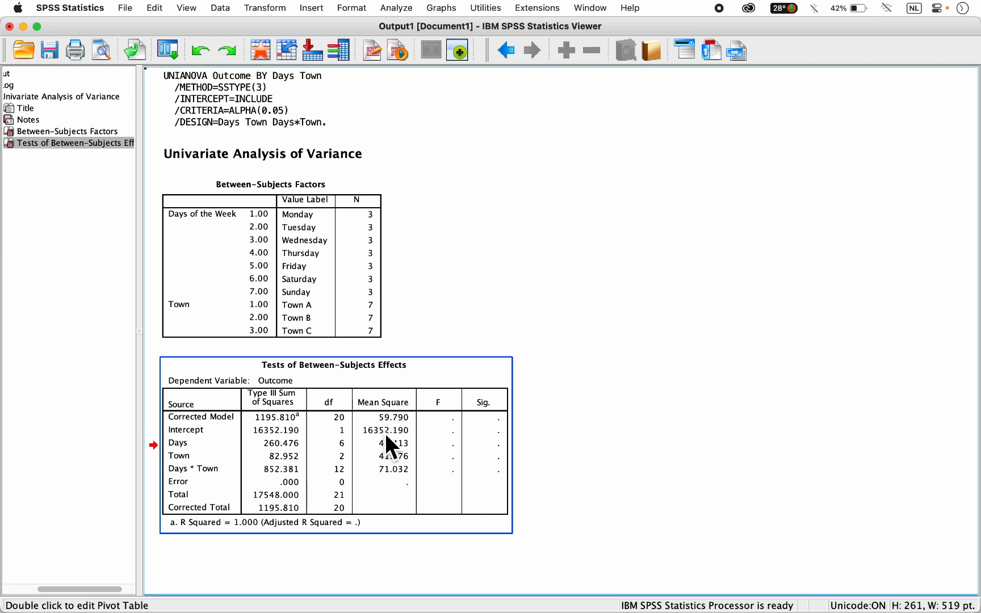
pyautogui.click(342, 73)
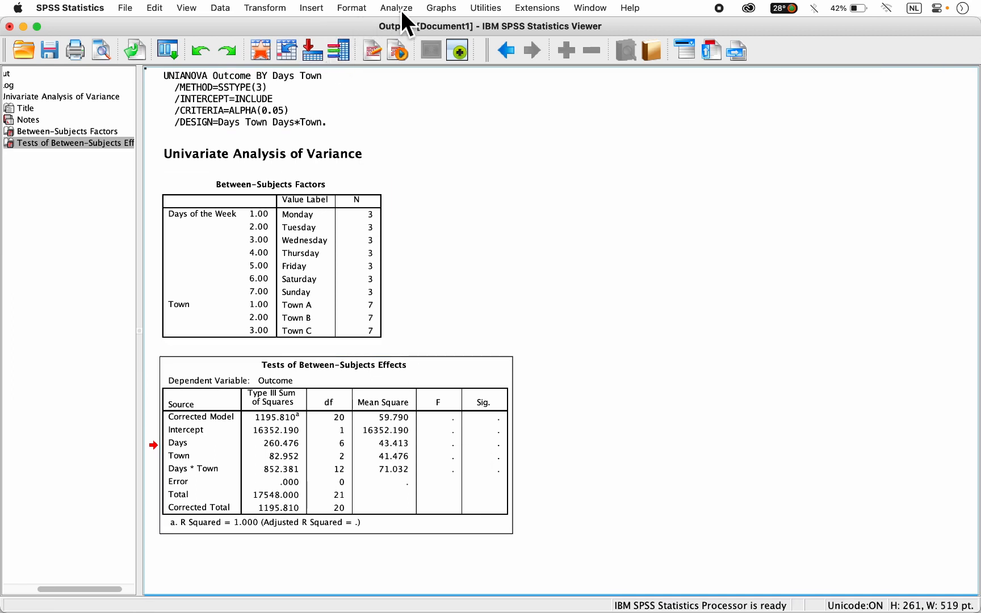
# Reopen the univariate General Linear Model setup and switch its model to built terms of the Main effects type
pyautogui.click(402, 10)
pyautogui.moveTo(538, 91)
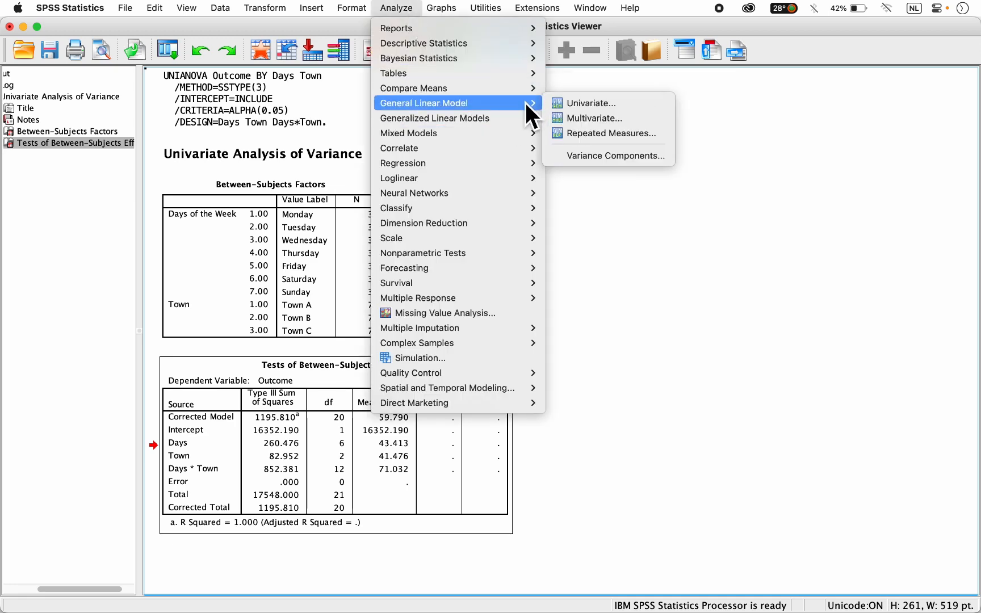
pyautogui.click(579, 105)
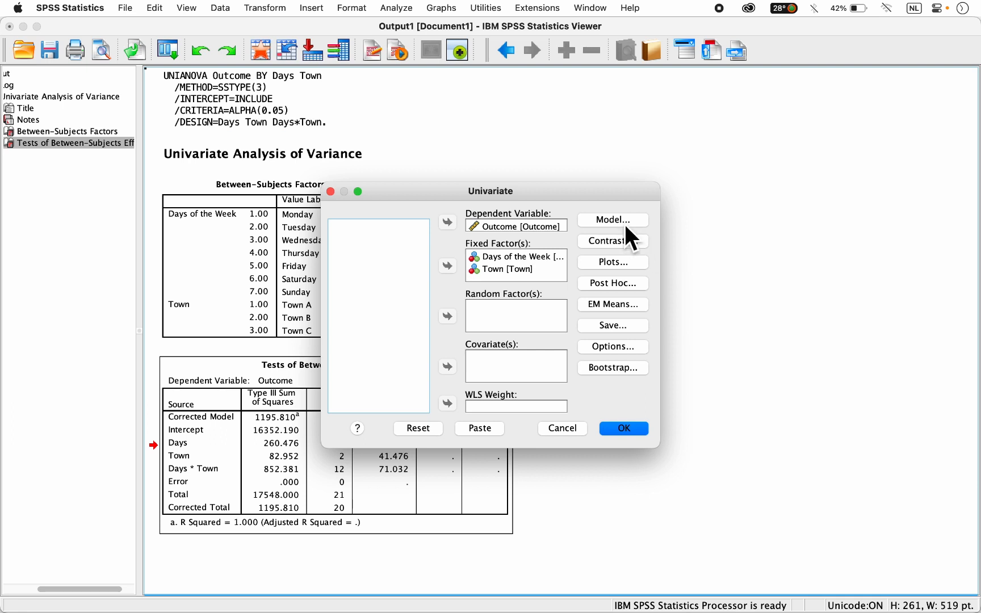
pyautogui.click(624, 224)
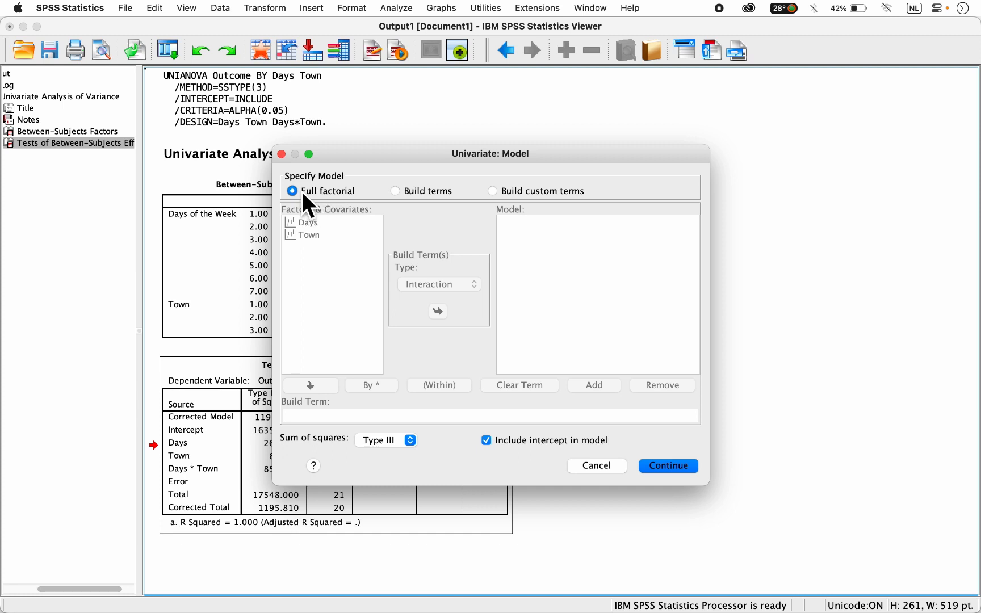
pyautogui.click(395, 193)
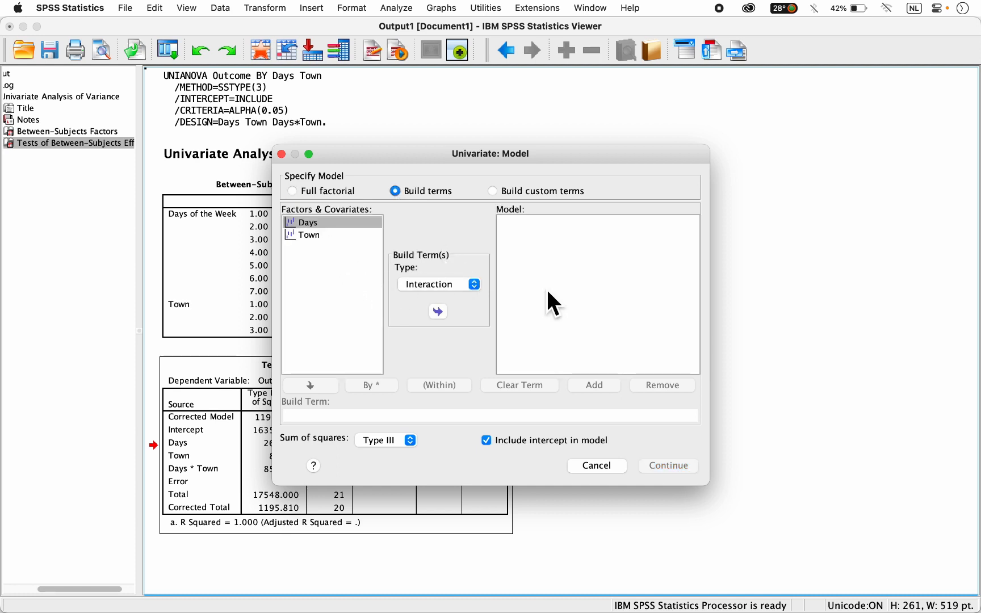
pyautogui.click(451, 289)
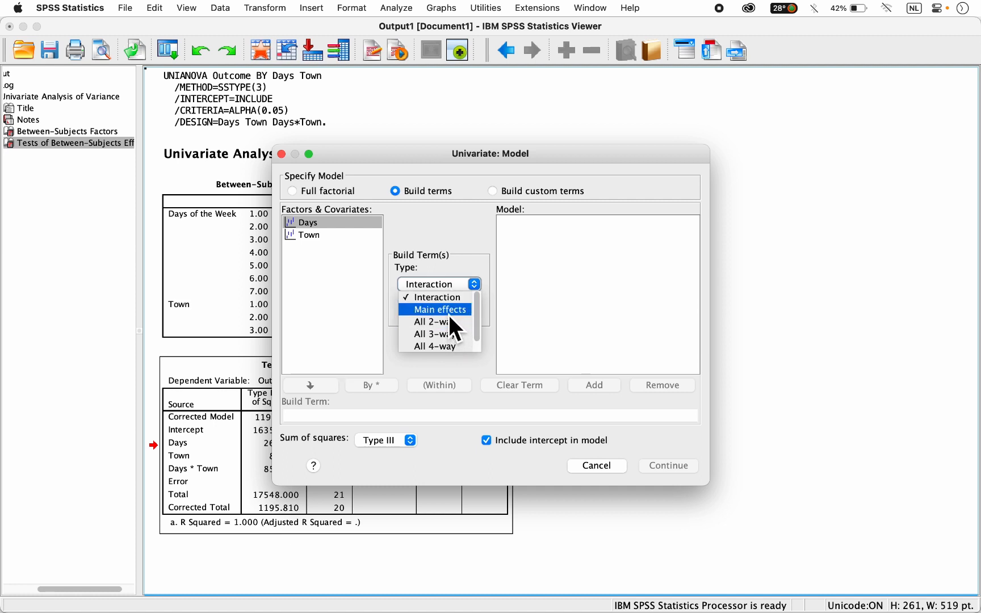
pyautogui.click(448, 312)
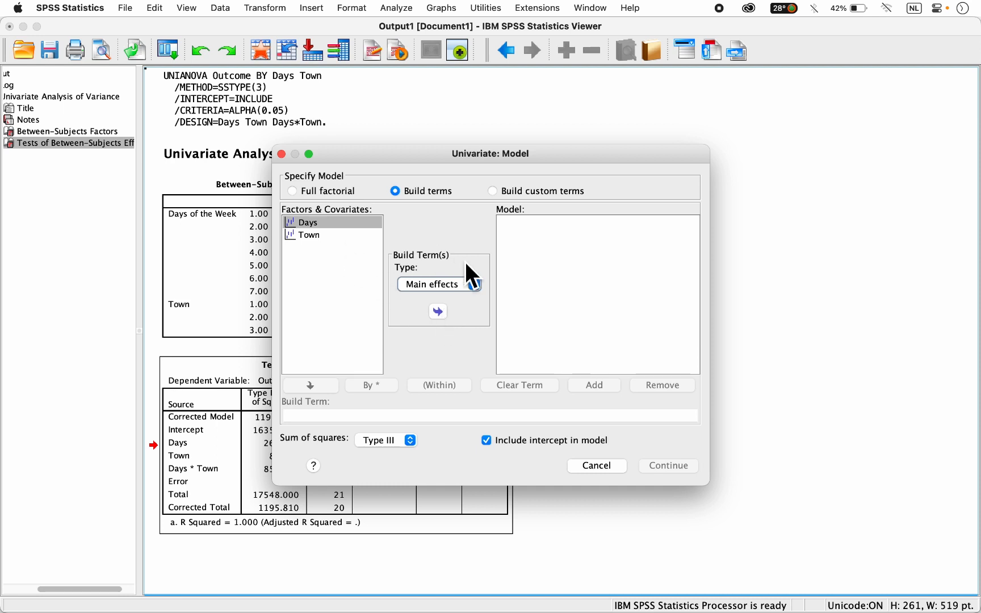
# Add Days and Town to the model as main effects
pyautogui.click(439, 312)
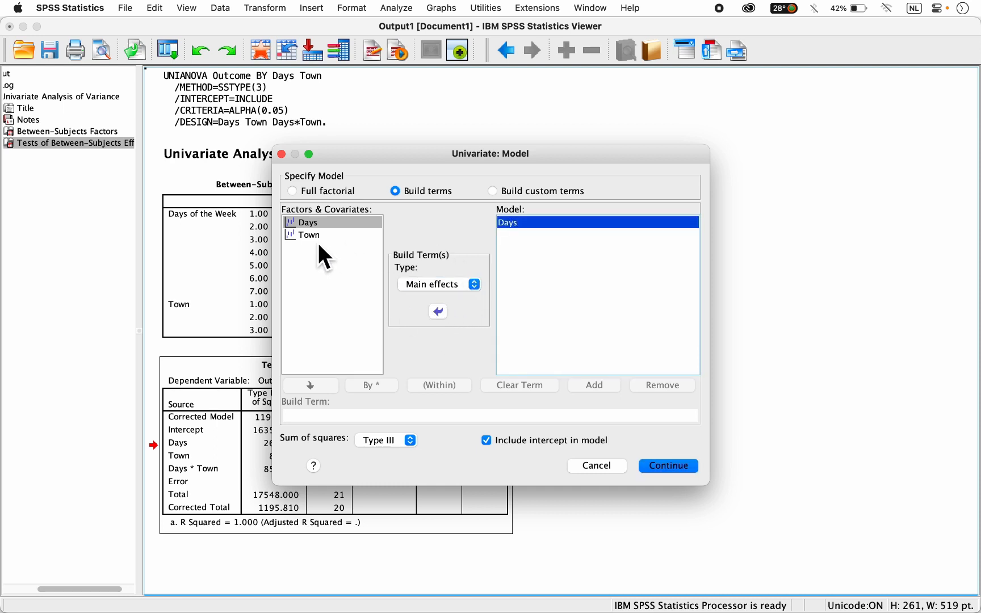
pyautogui.click(335, 246)
pyautogui.click(438, 313)
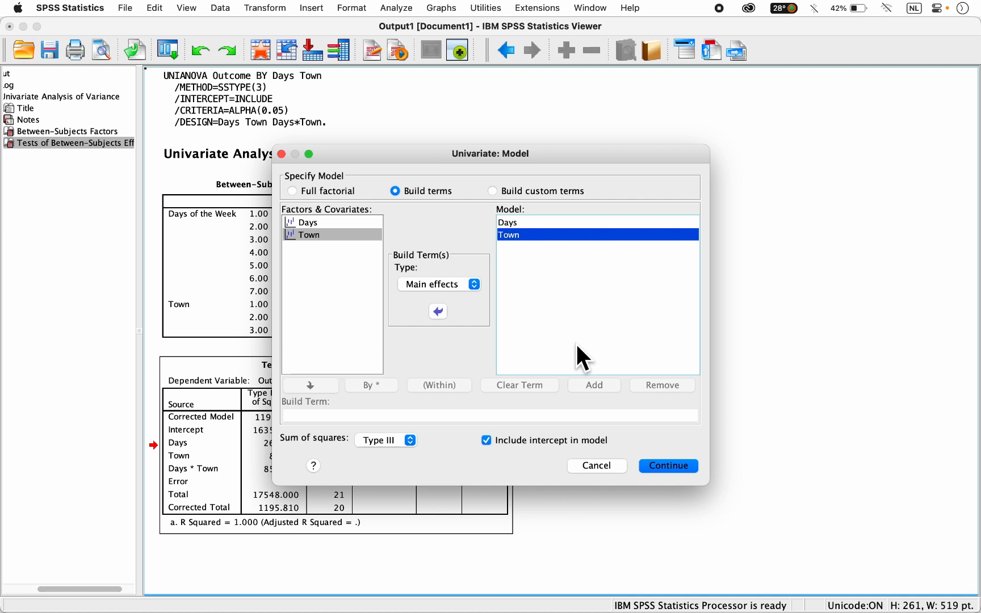
# Run the analysis without an intercept in the model and select the new Tests of Between-Subjects Effects table
pyautogui.click(488, 443)
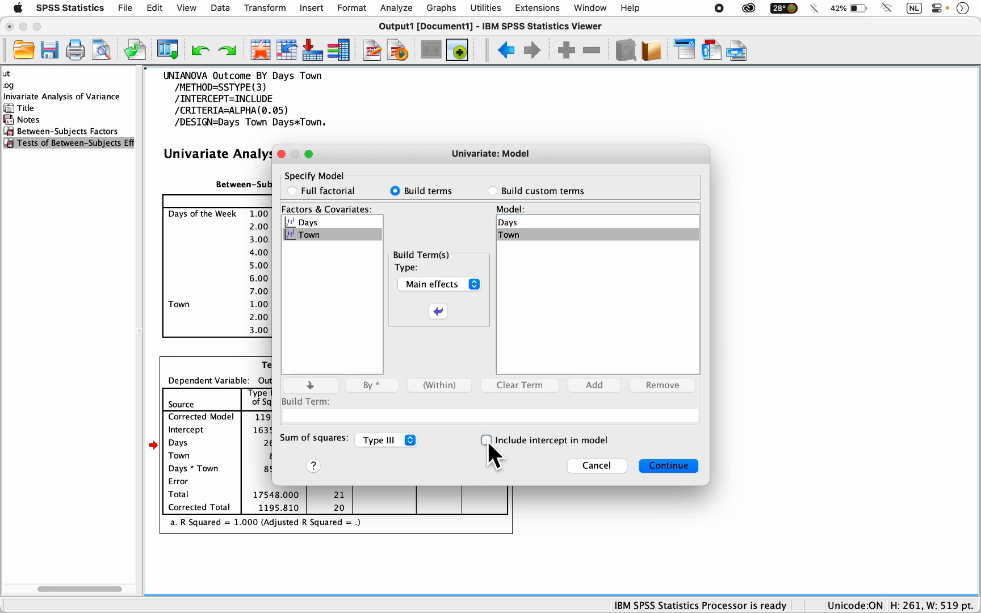
pyautogui.click(671, 470)
pyautogui.click(626, 430)
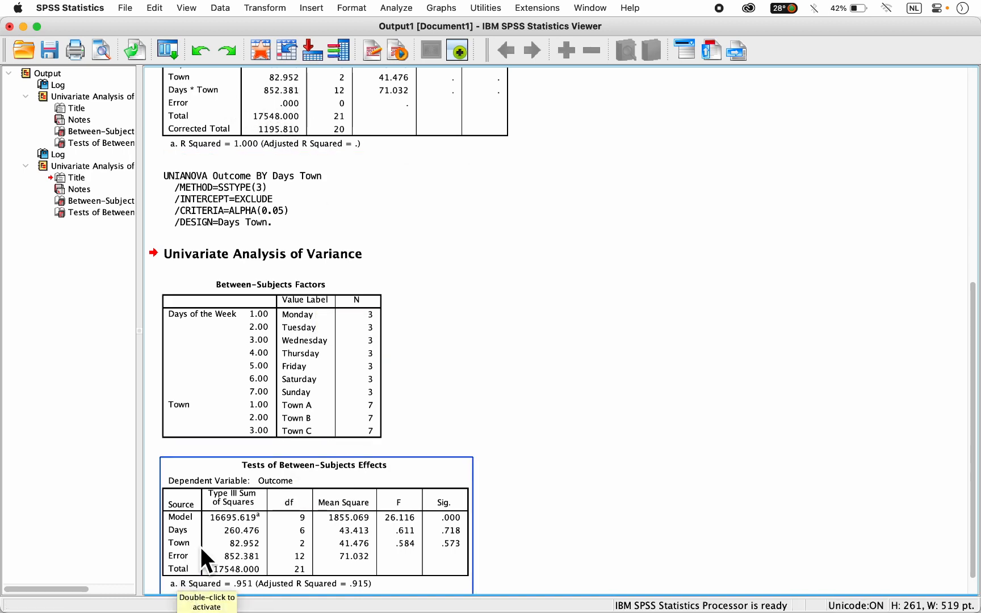
pyautogui.click(369, 126)
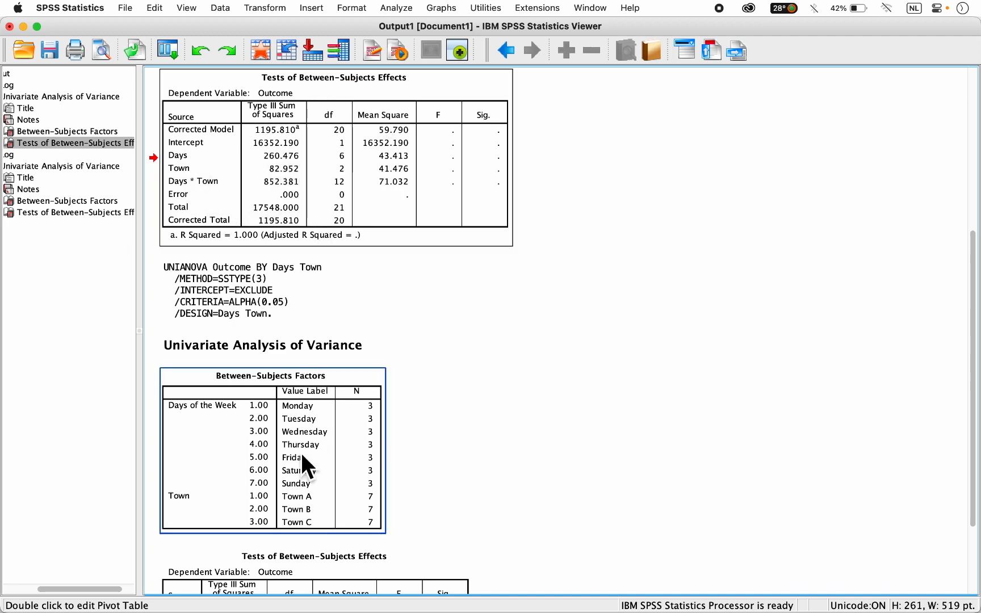
pyautogui.click(280, 591)
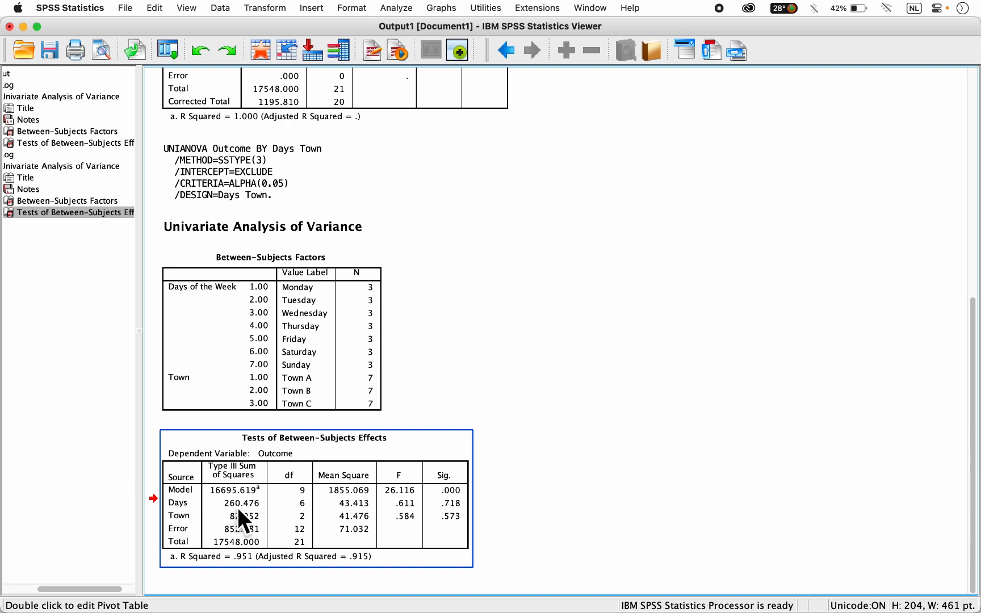